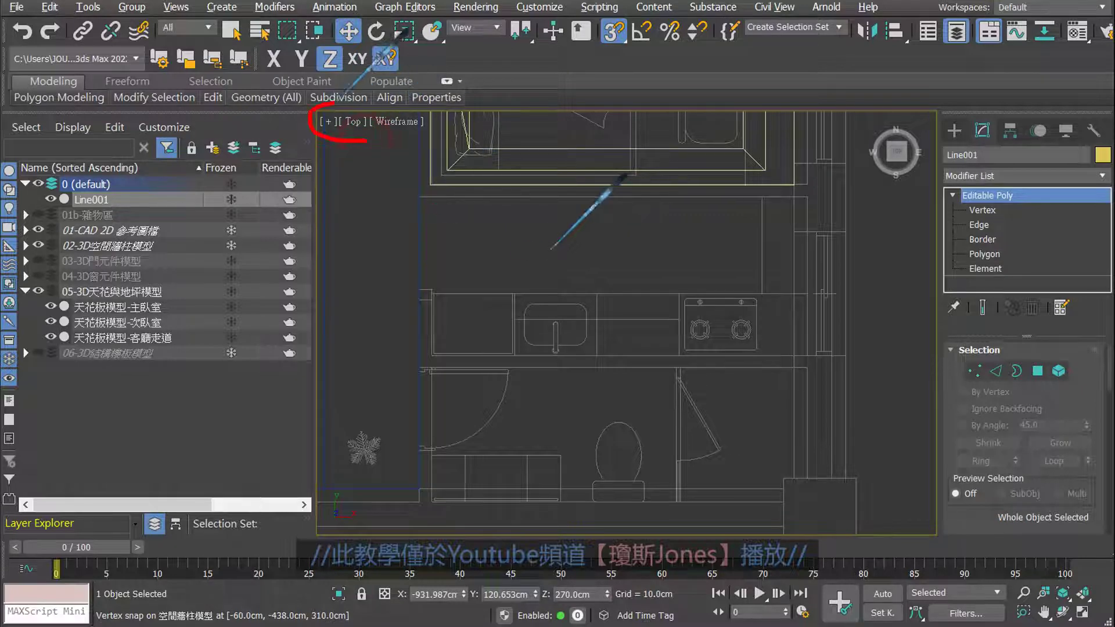
Frame the whole floor plan and select Line001 from the expanded default layer.
left_click_drag(345, 92, 348, 142)
left_click(628, 268)
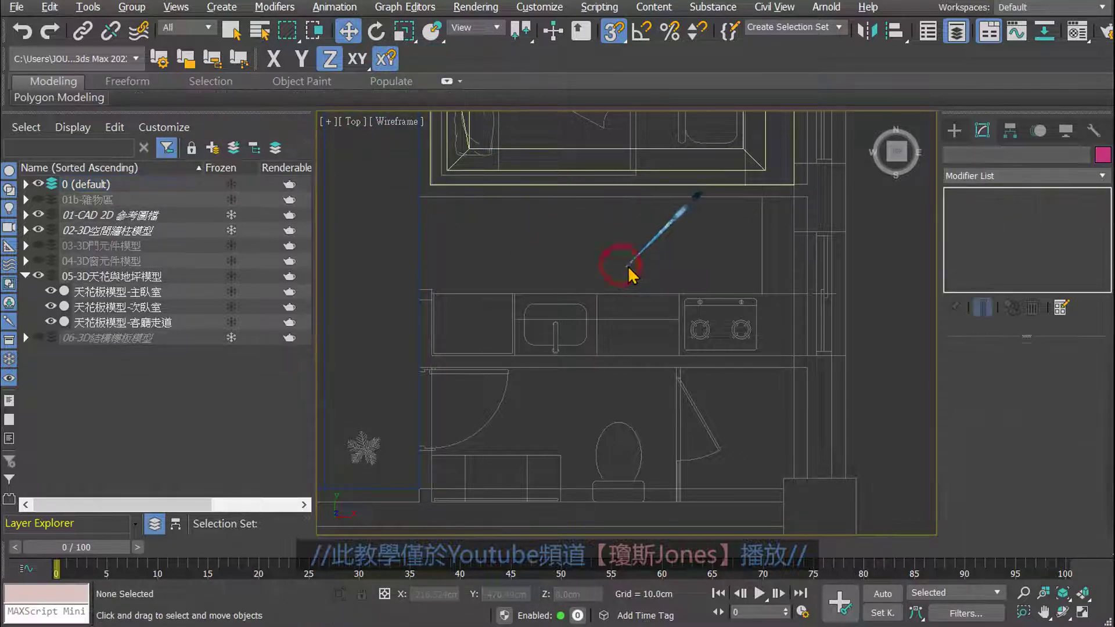
middle_click_drag(635, 268, 646, 273)
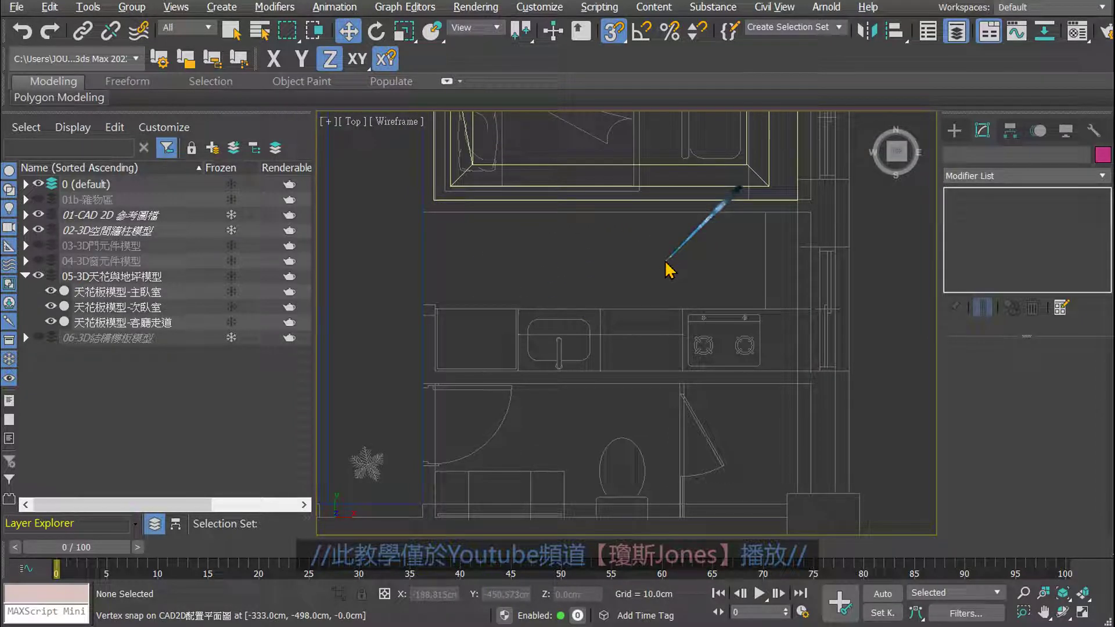
middle_click_drag(498, 268, 522, 259)
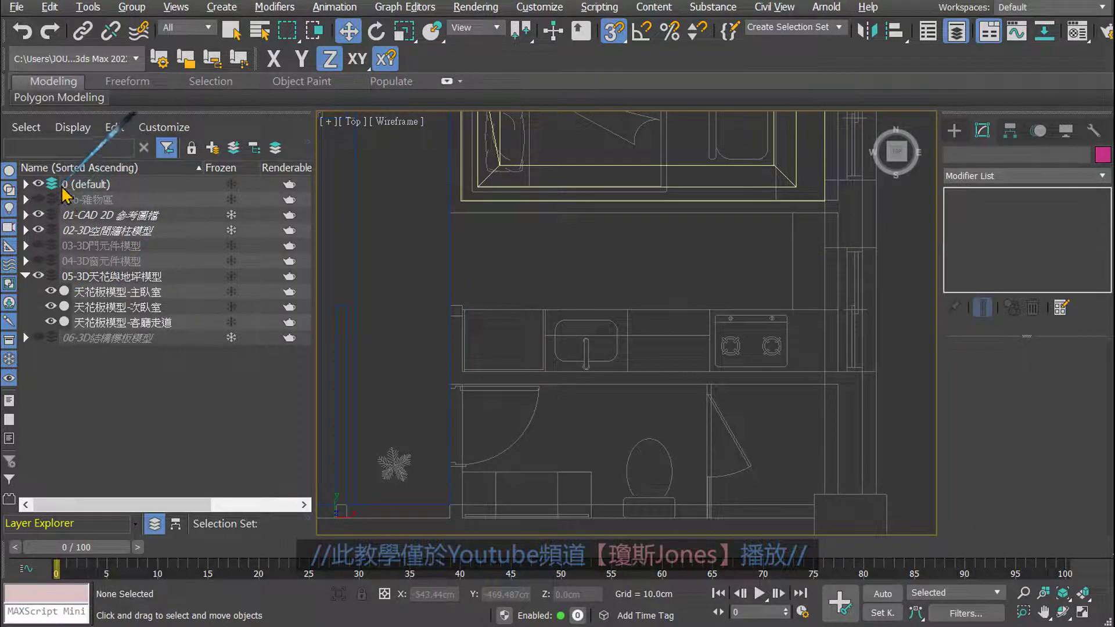
left_click(25, 184)
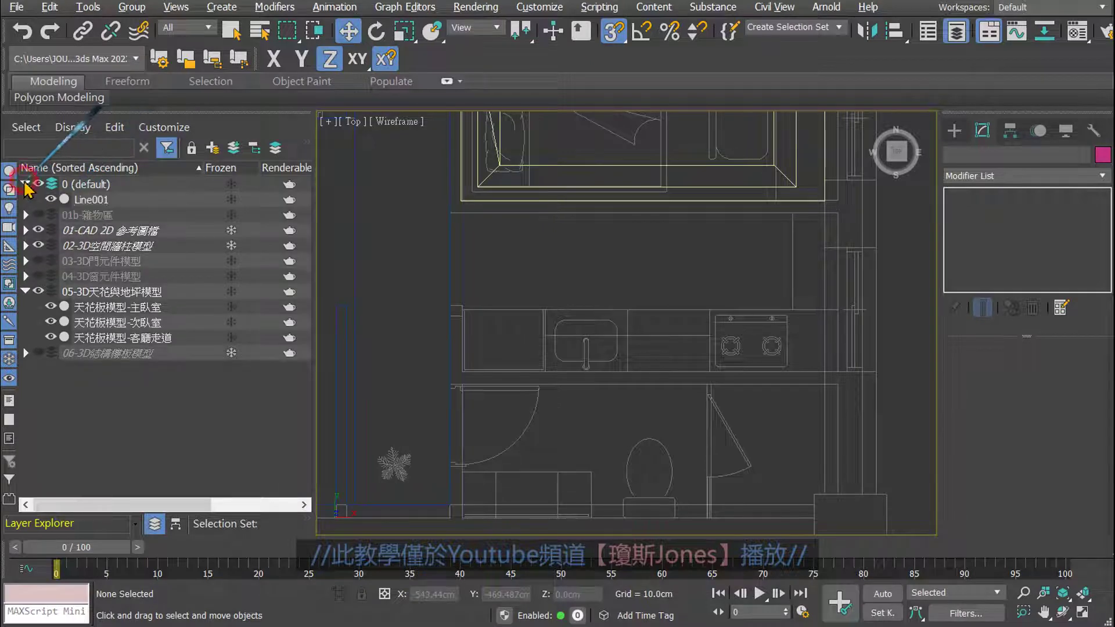
scroll(574, 262, "down", 5)
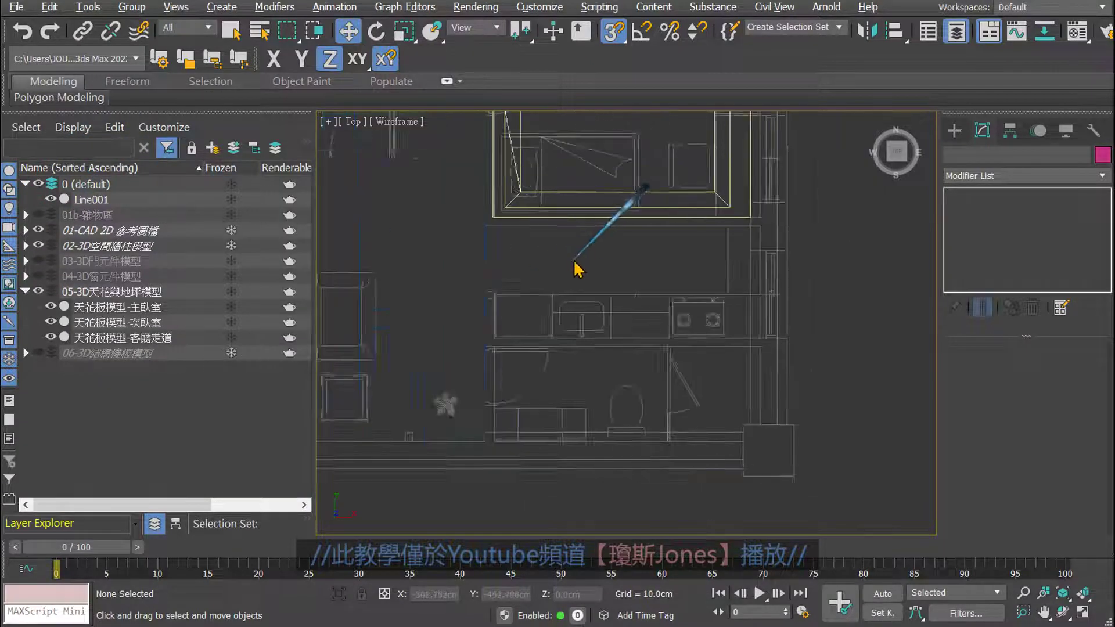
middle_click_drag(430, 206, 572, 310)
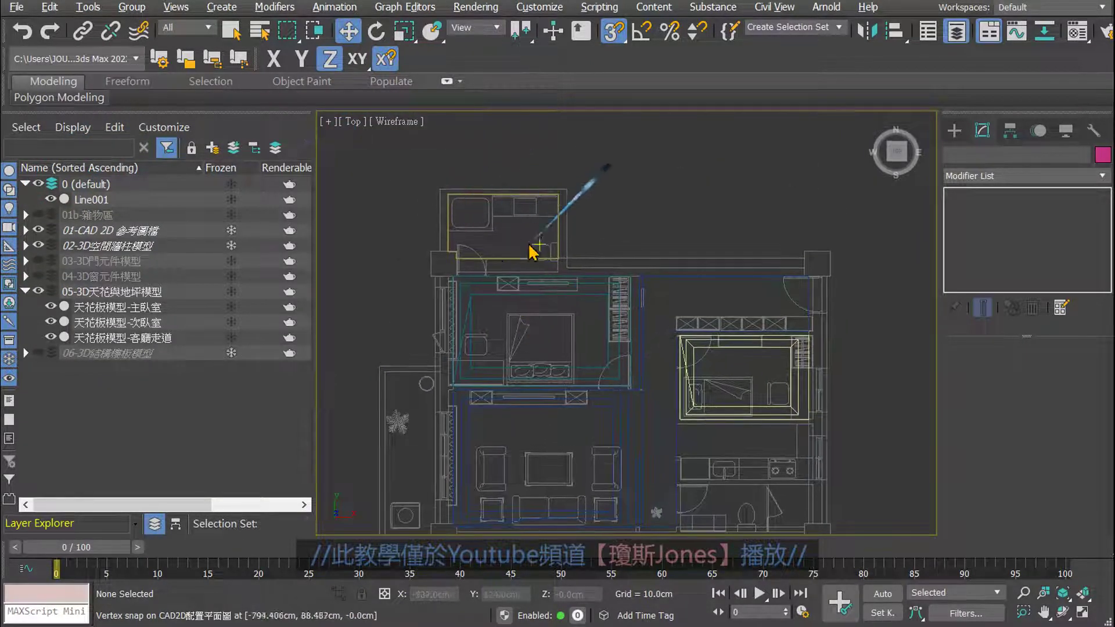
left_click(91, 199)
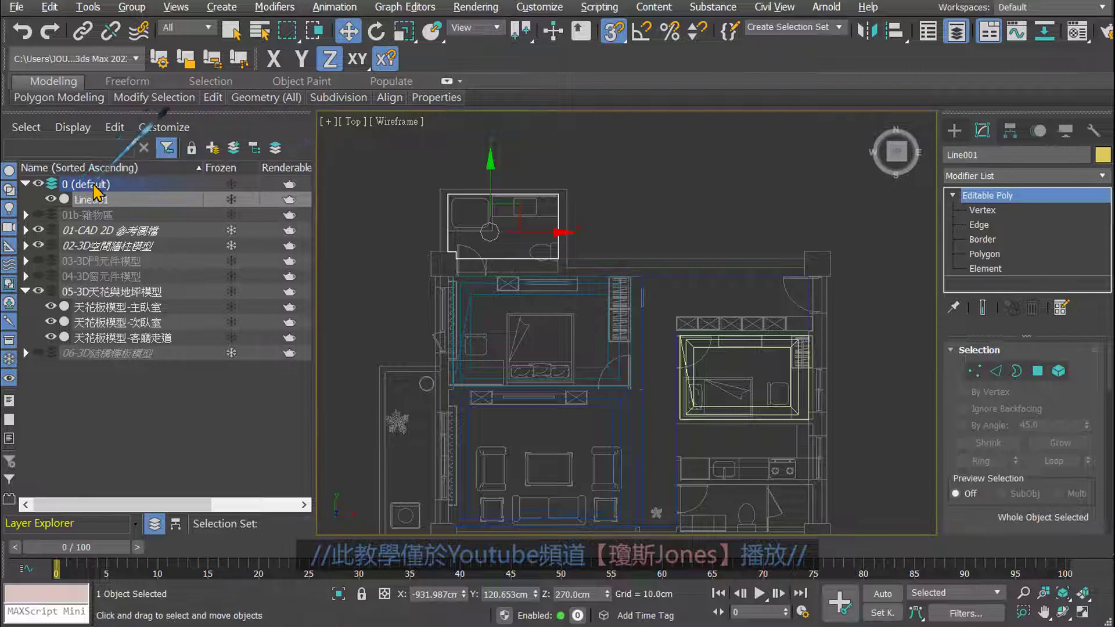
Zoom into the kitchen and bathroom, turn off snap axis constraints and use 3D snapping.
middle_click_drag(714, 384, 666, 285)
scroll(666, 290, "up", 4)
scroll(661, 339, "up", 3)
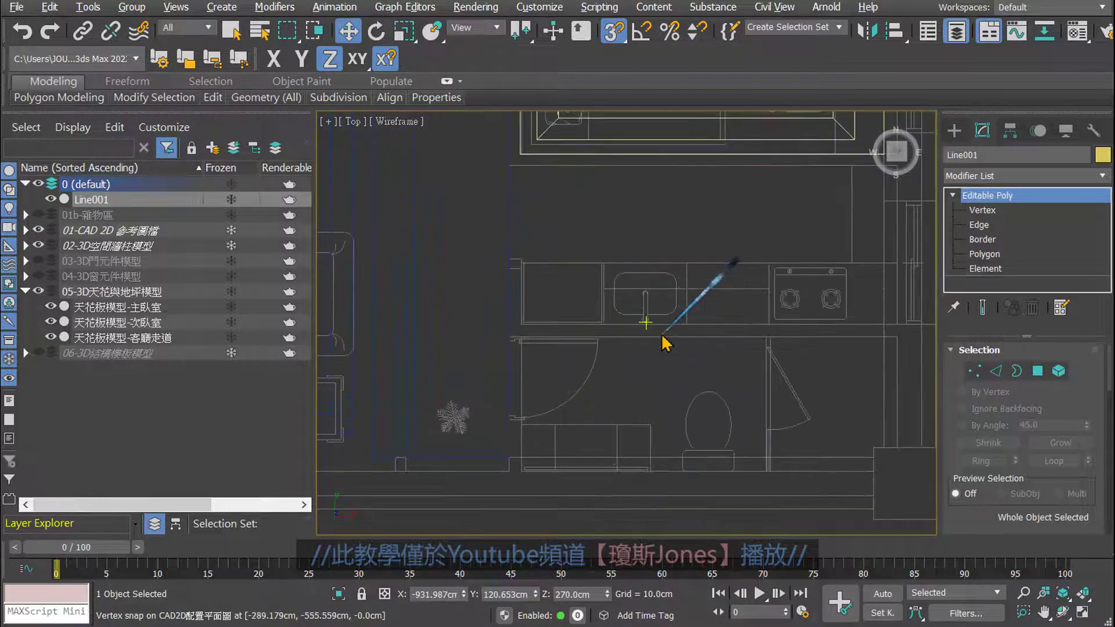
left_click(386, 58)
left_click(609, 35)
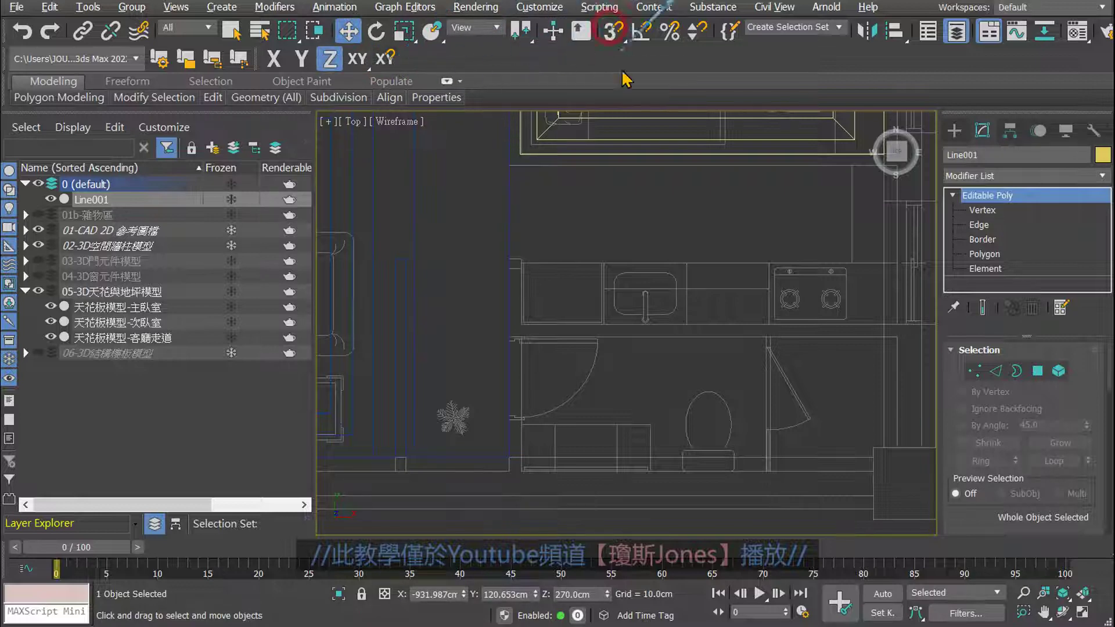
middle_click_drag(618, 203, 596, 236)
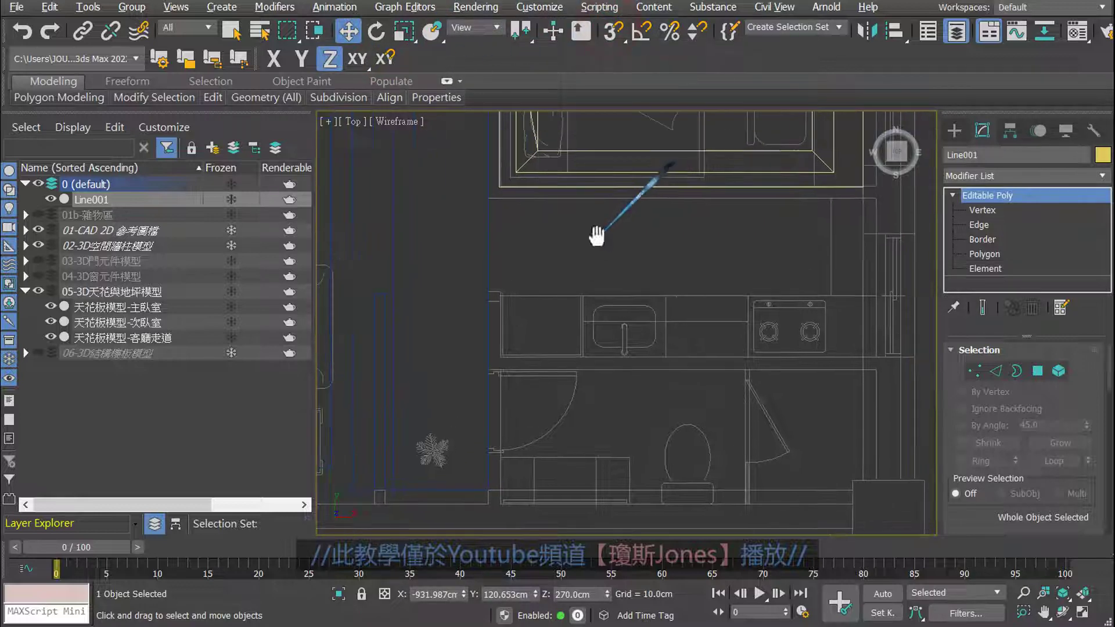
Hide the 05-3D ceiling and floor layer with its eye icon, then pan to the kitchen and bathroom.
left_click(38, 291)
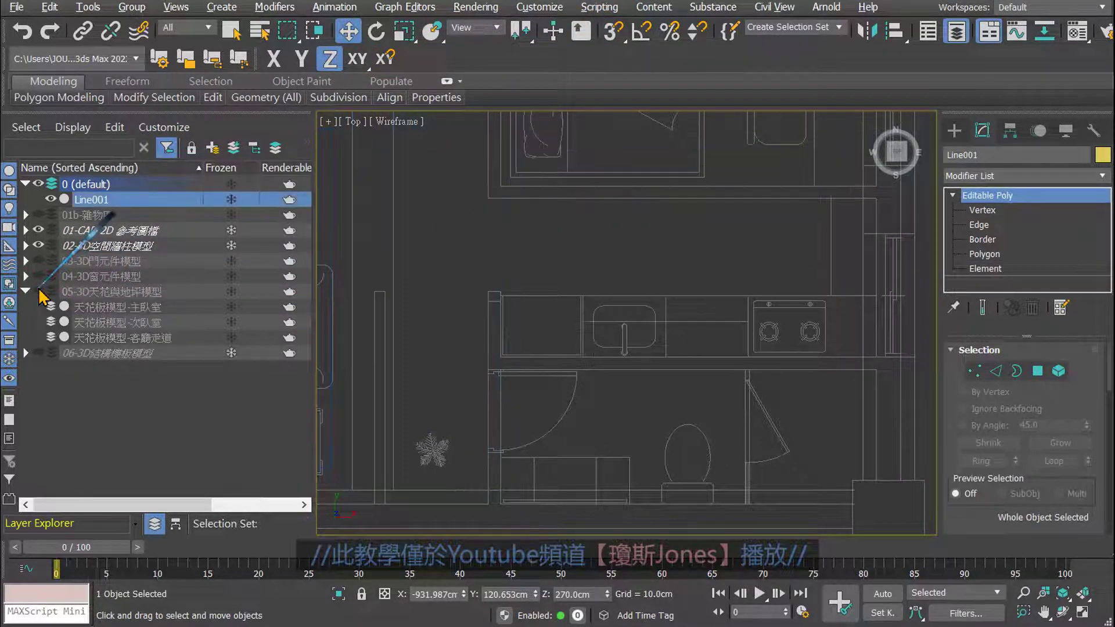
left_click(39, 290)
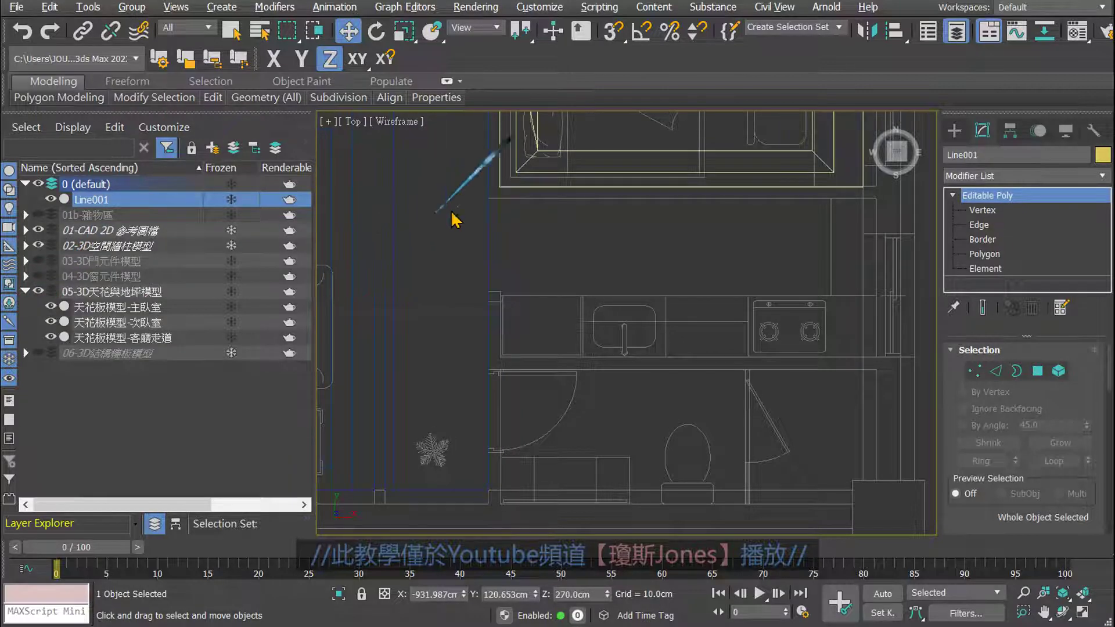
left_click(38, 290)
middle_click_drag(460, 258, 452, 289)
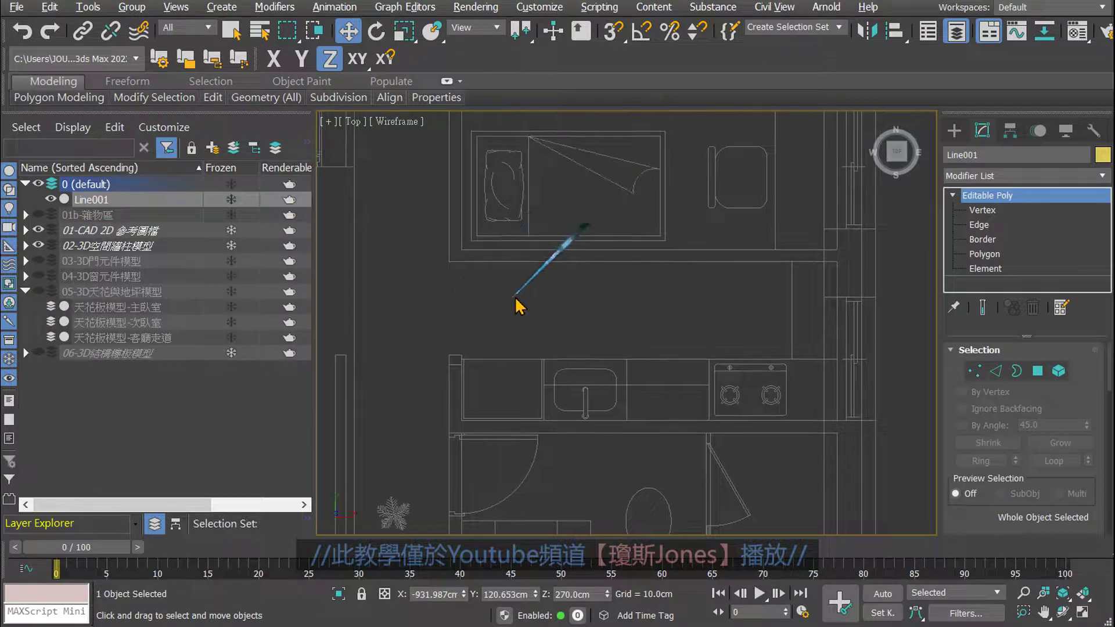
middle_click_drag(560, 292, 554, 299)
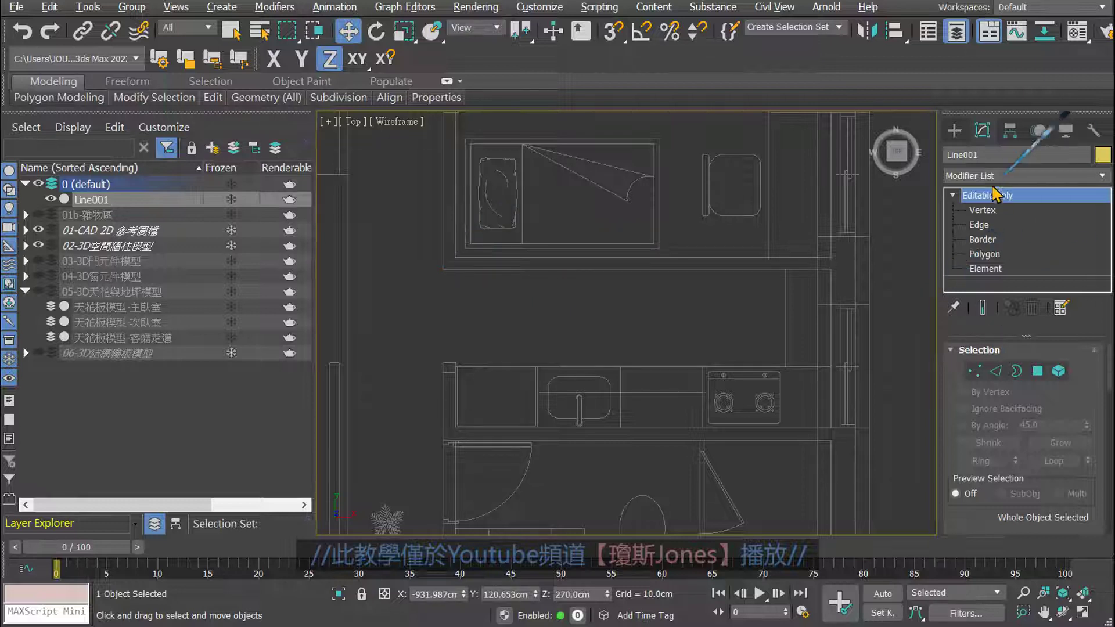
Show the Splines object types under Create > Shapes.
left_click(958, 132)
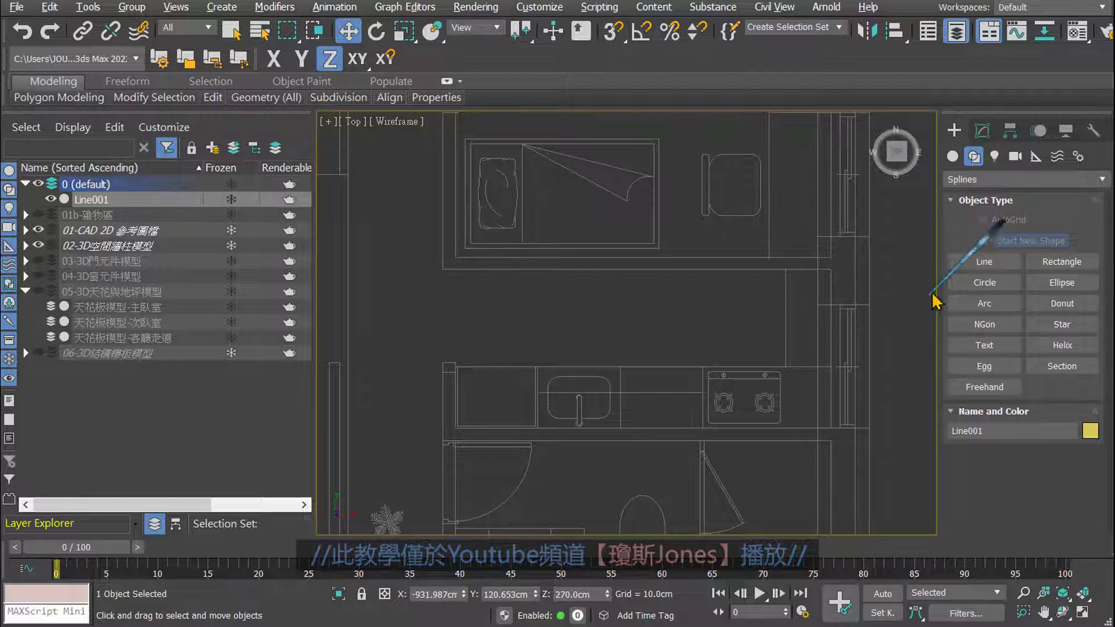
Start the Line tool and enlarge the viewport by narrowing the layer list.
left_click(984, 261)
scroll(649, 314, "up", 2)
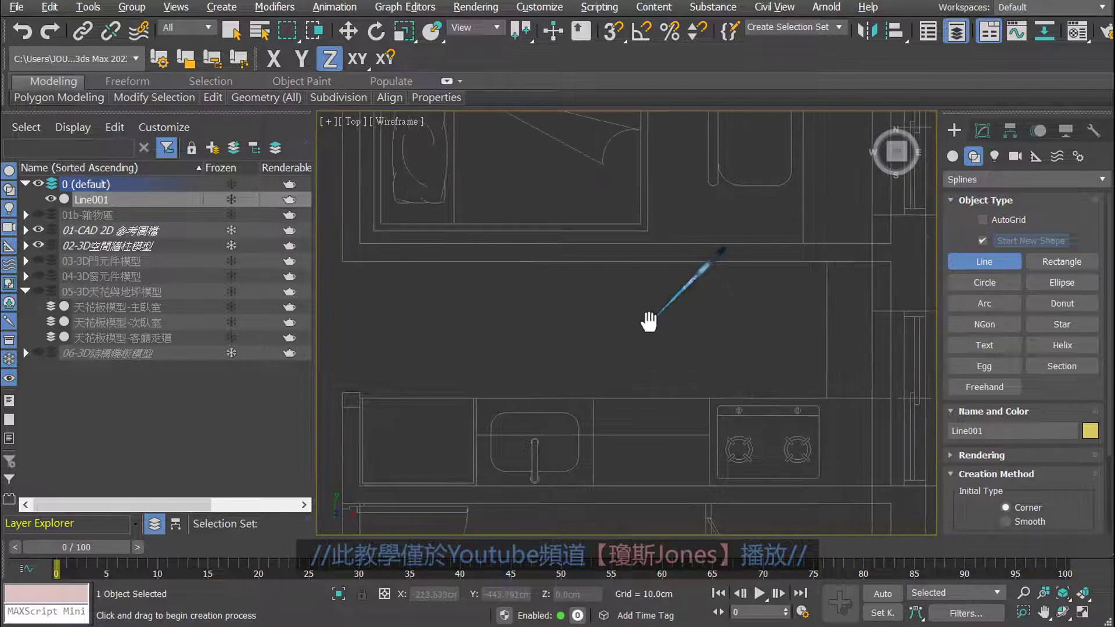
middle_click_drag(648, 314, 655, 316)
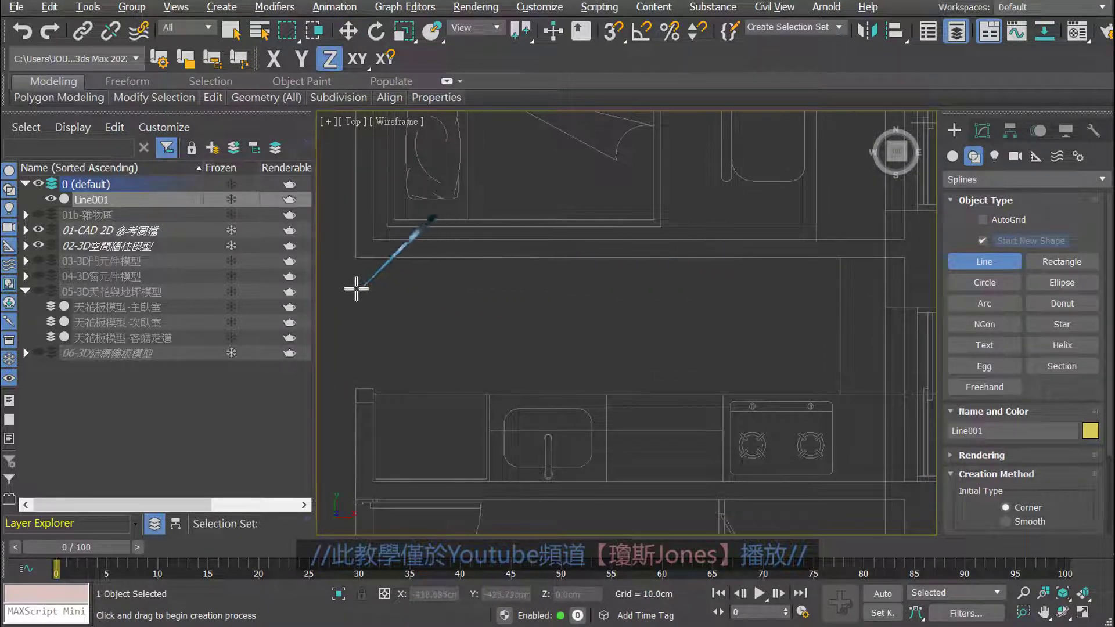
left_click_drag(315, 288, 253, 290)
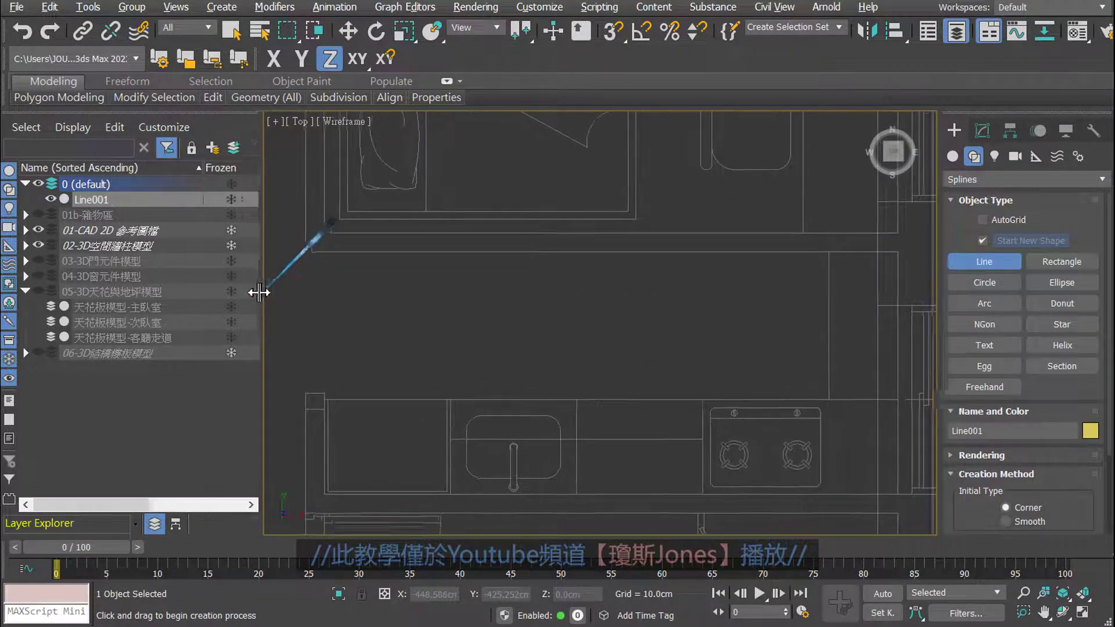
mouse_move(495, 321)
middle_mouse_down()
mouse_move(483, 329)
mouse_move(498, 332)
middle_mouse_up()
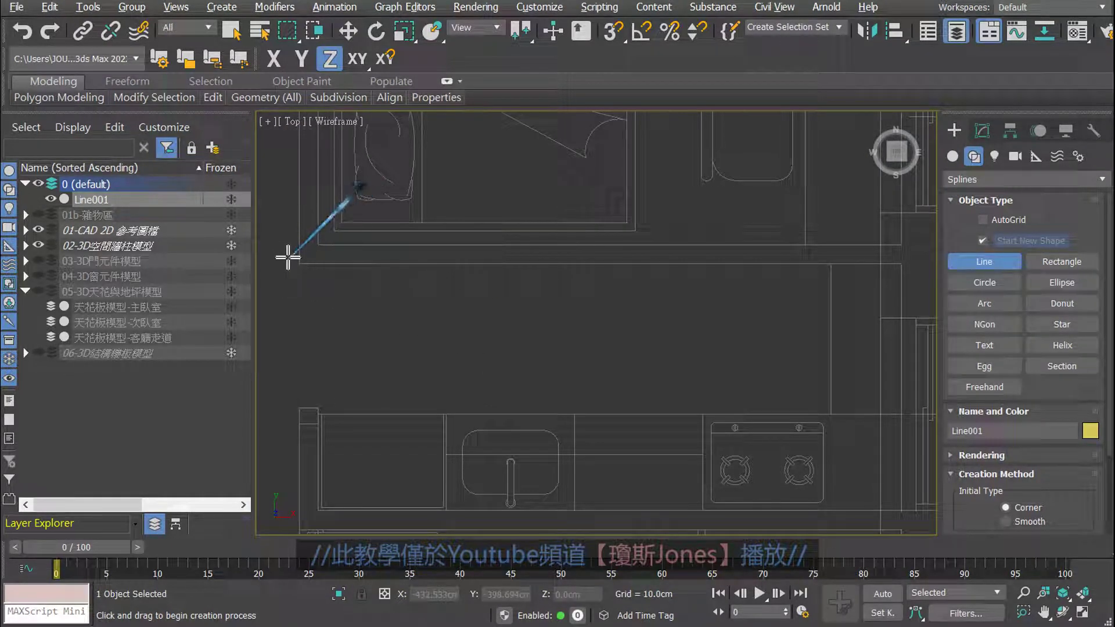
Trace the outline's first corners along the top and right walls of the sink and stove room.
left_click(290, 257)
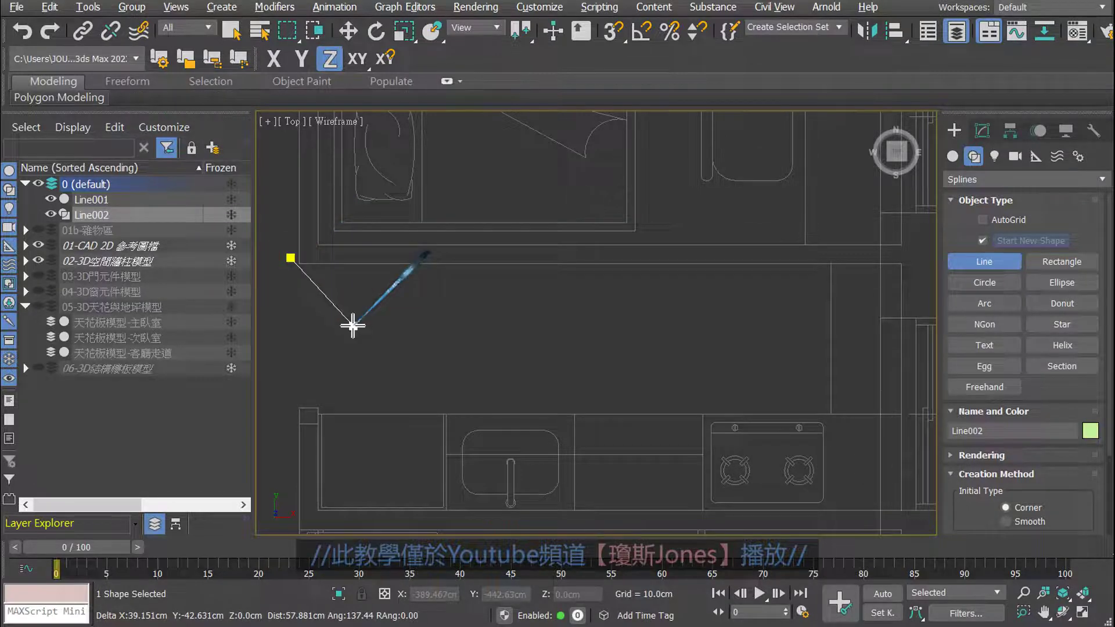
scroll(352, 325, "down", 2)
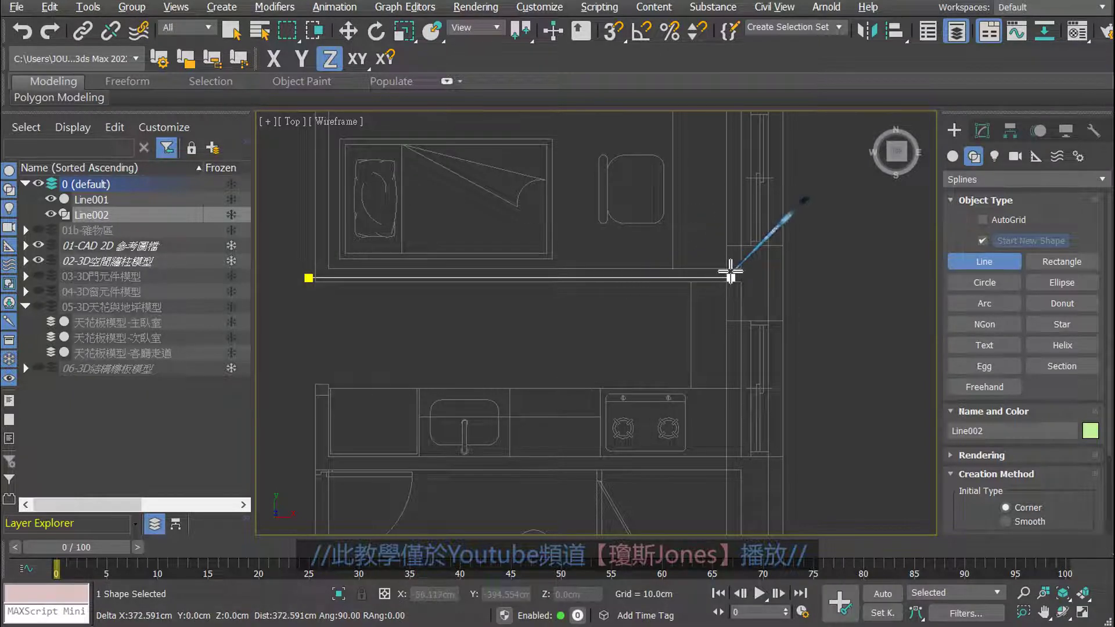
scroll(731, 271, "up", 2)
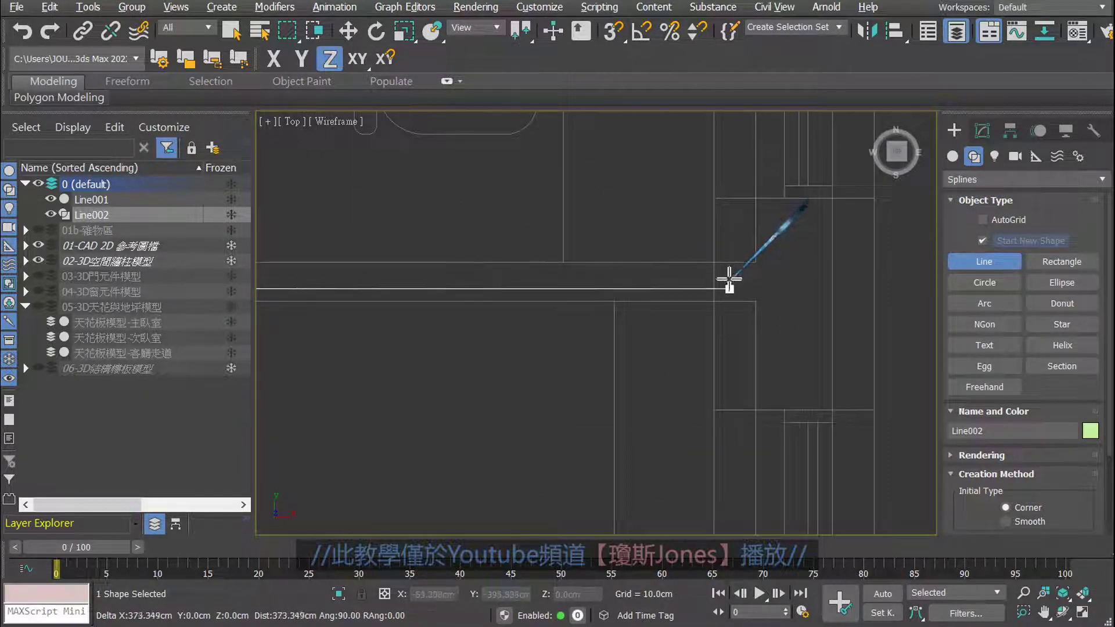
scroll(722, 285, "up", 2)
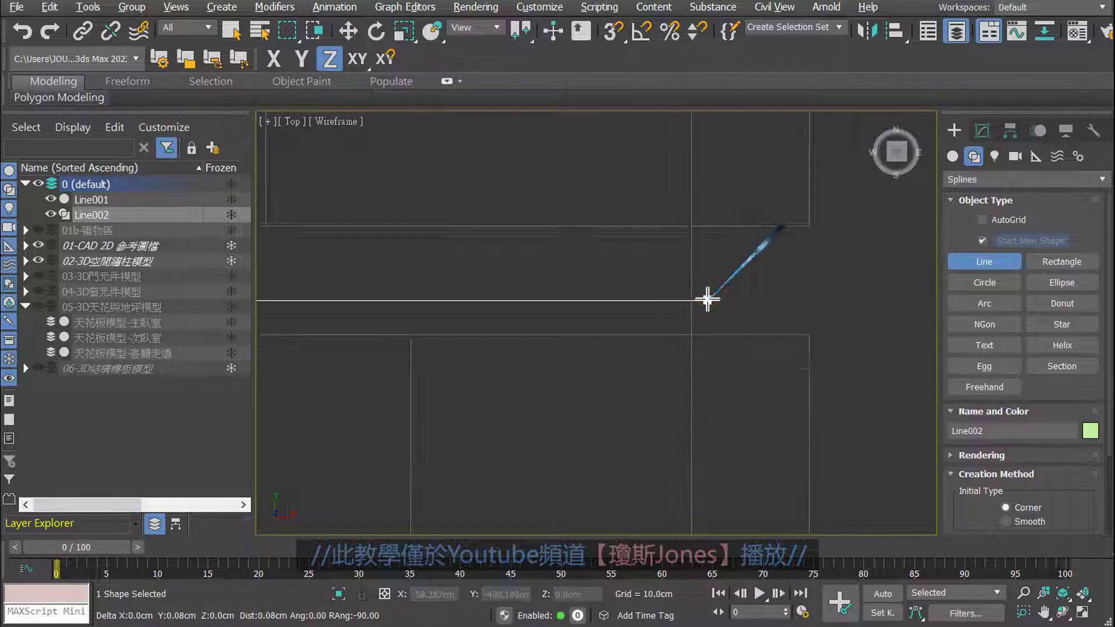
left_click(708, 301)
middle_click_drag(719, 390, 779, 199)
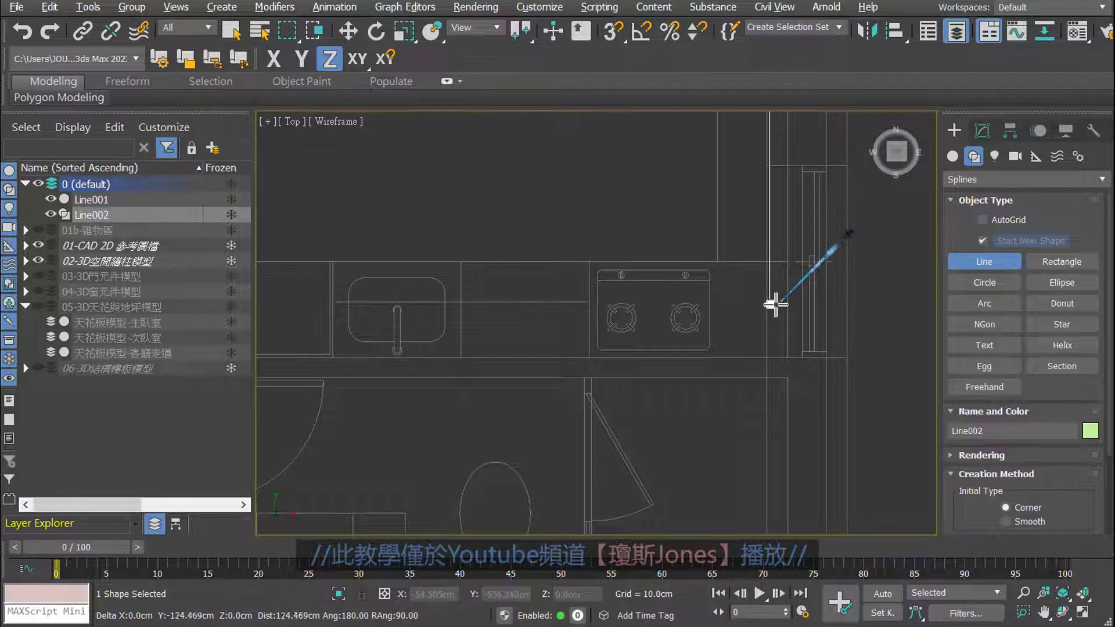
scroll(773, 364, "up", 2)
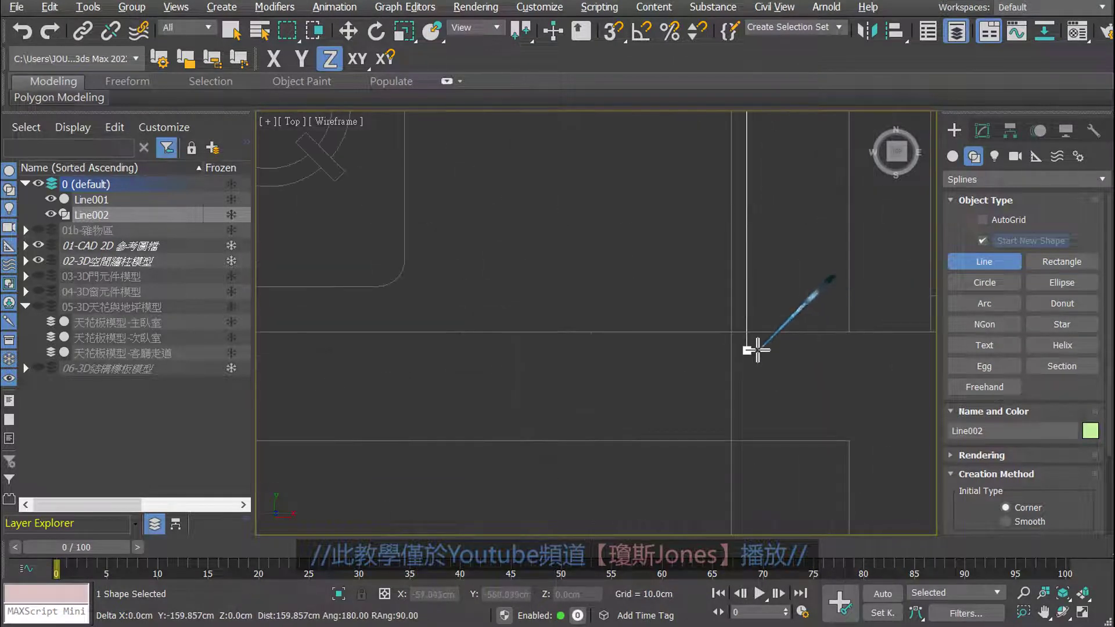
left_click(749, 350)
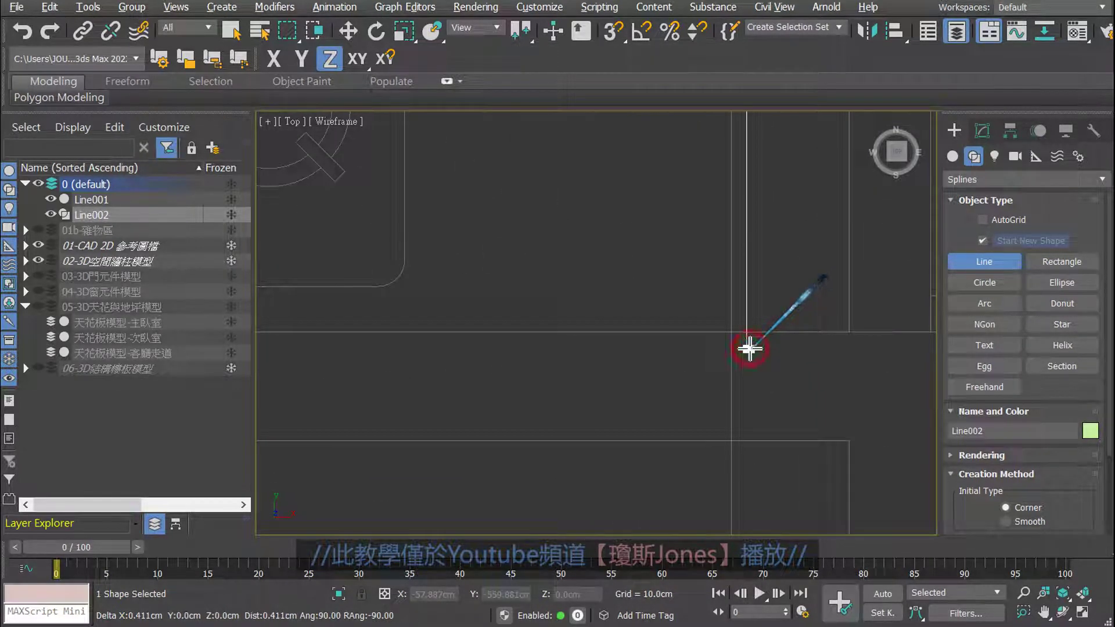
scroll(749, 351, "down", 2)
scroll(738, 353, "down", 1)
scroll(513, 351, "up", 2)
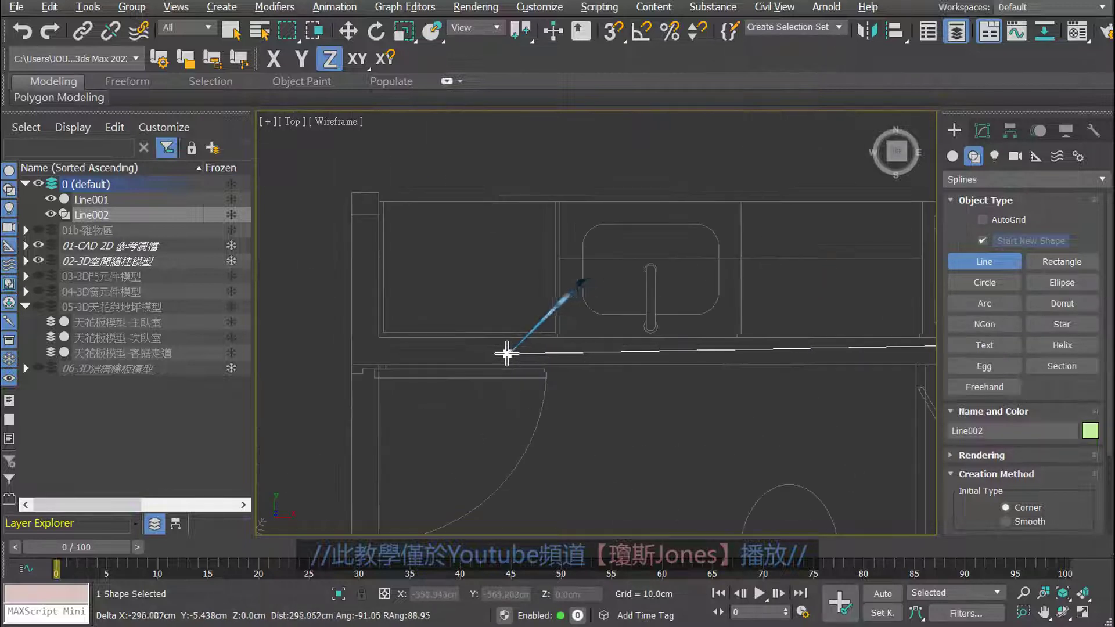
scroll(482, 345, "up", 1)
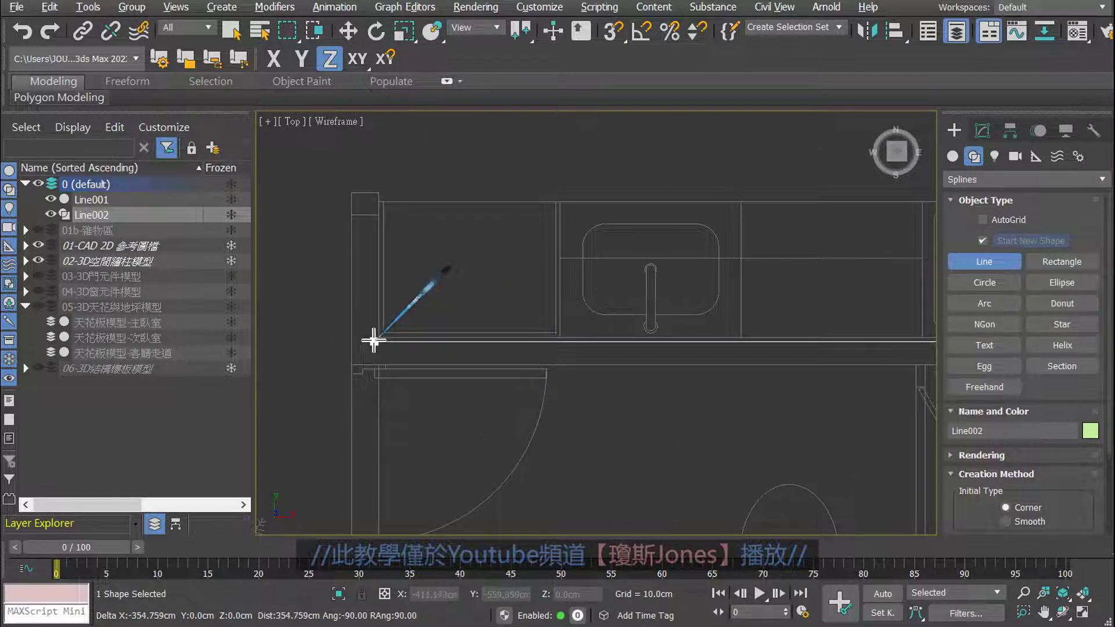
scroll(370, 340, "up", 2)
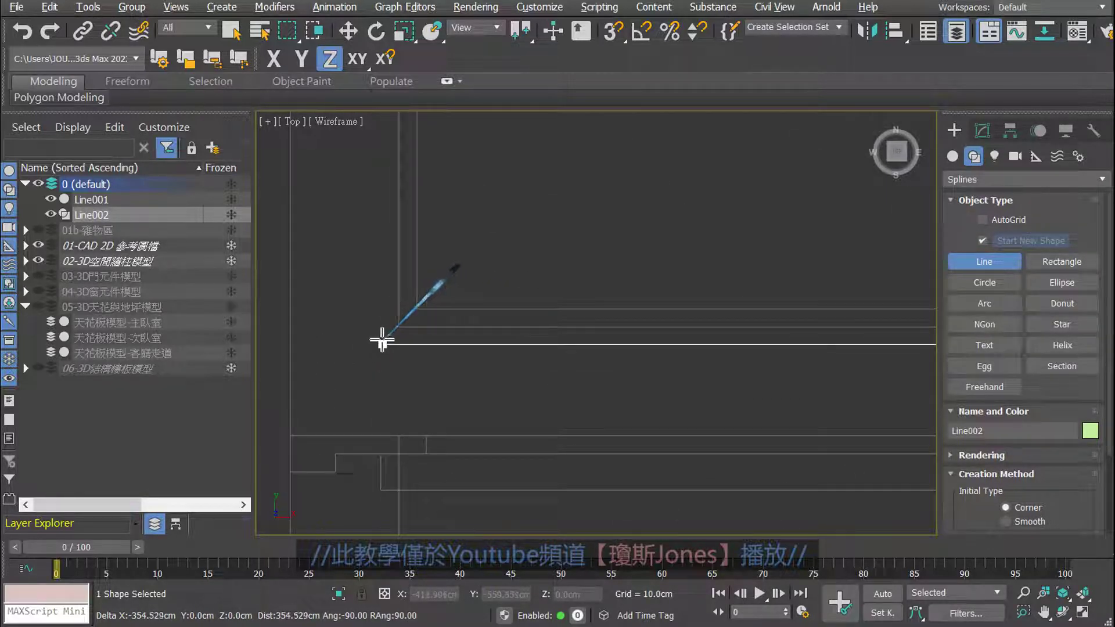
Place the remaining corners and end the outline on its first vertex.
left_click(383, 340)
scroll(383, 339, "down", 3)
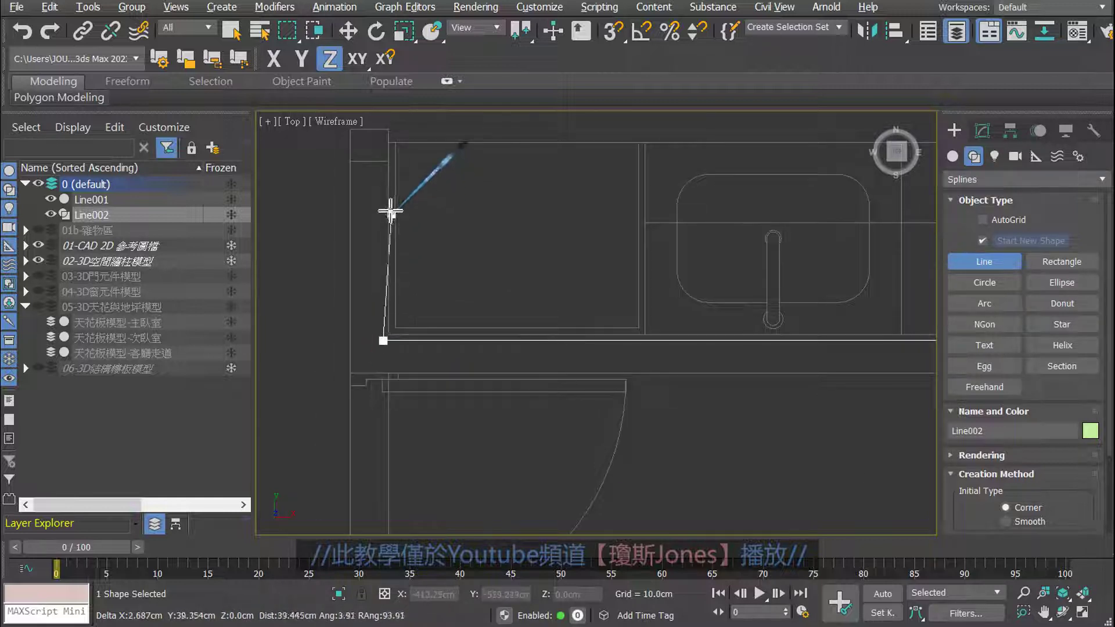
scroll(381, 343, "up", 2)
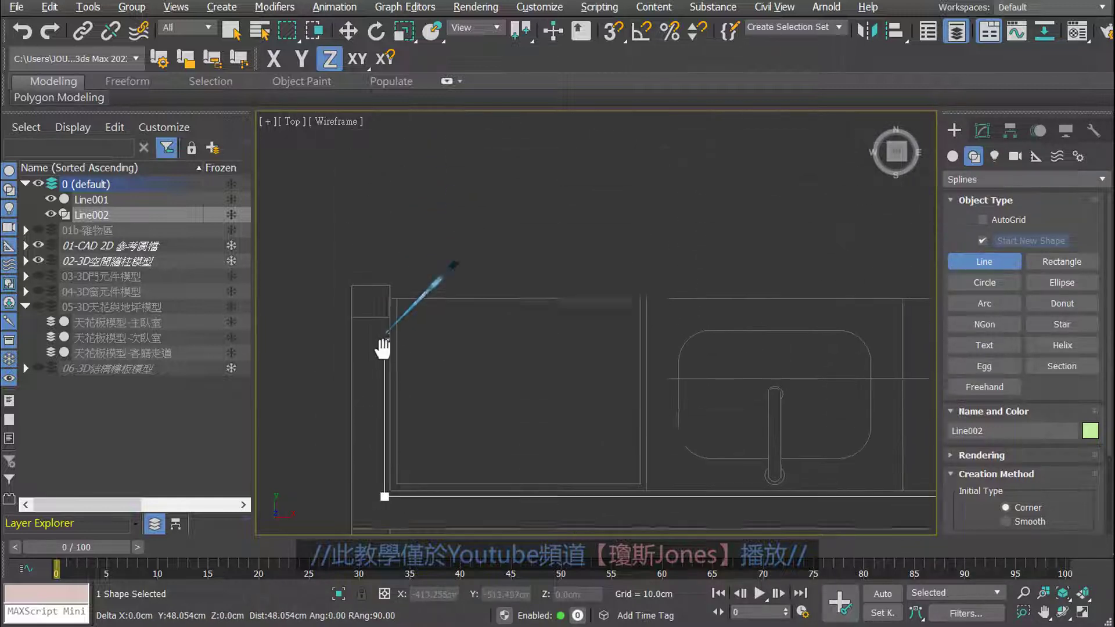
scroll(393, 385, "up", 2)
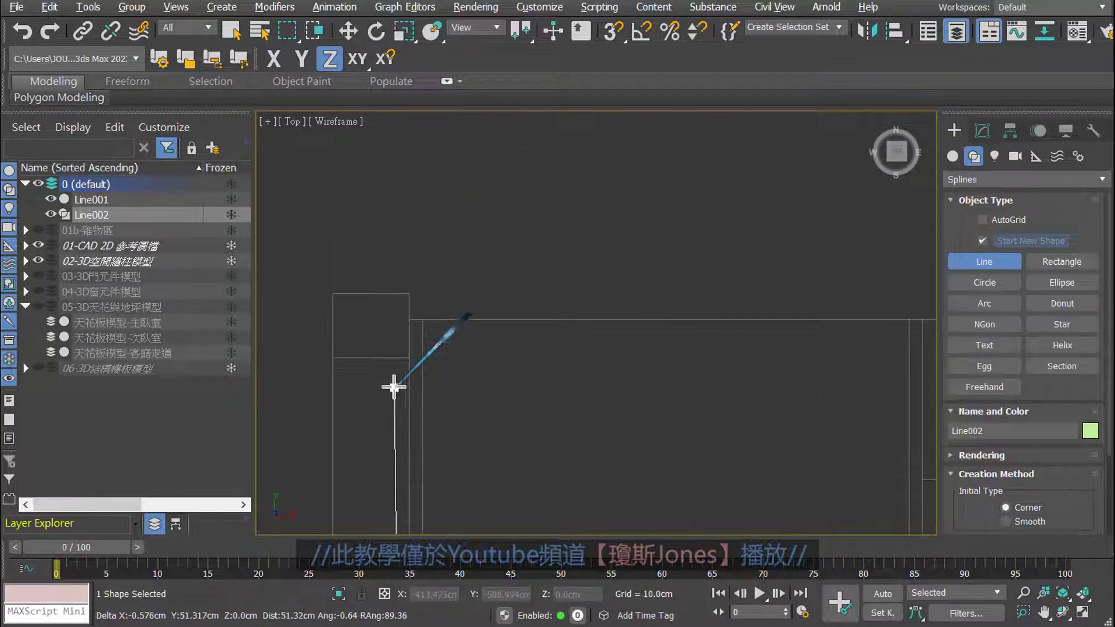
left_click(398, 300)
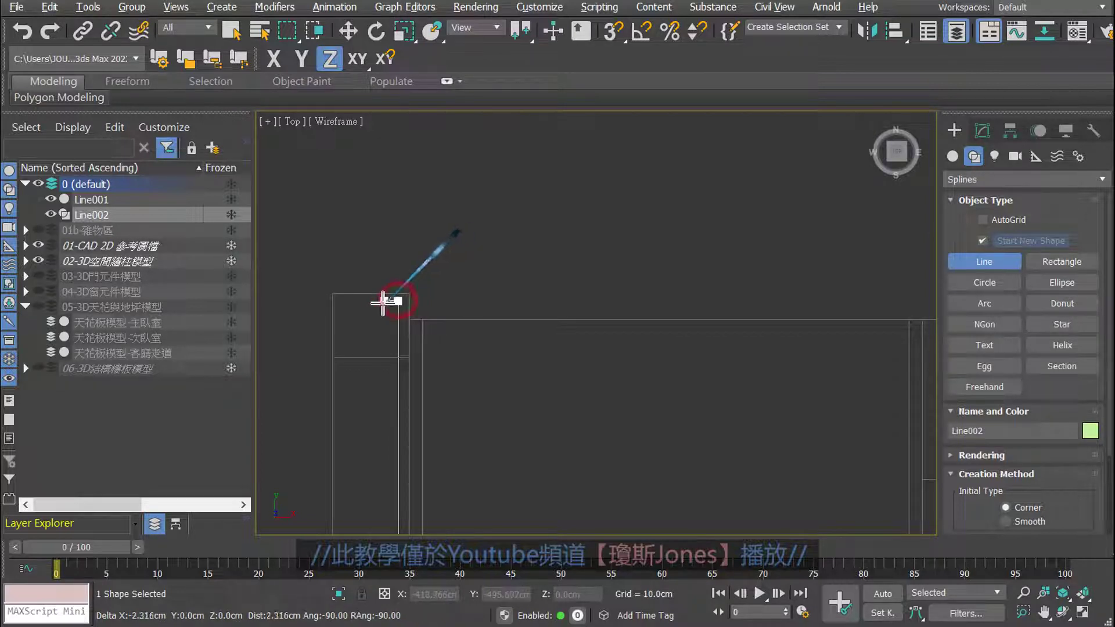
left_click(317, 299)
scroll(322, 298, "down", 2)
scroll(327, 284, "down", 2)
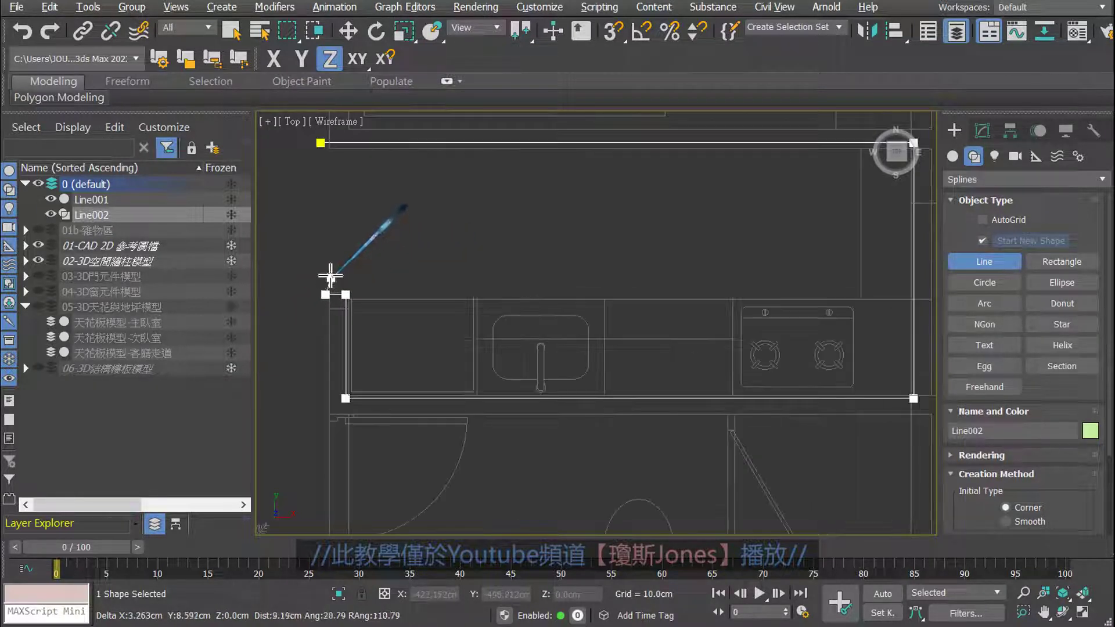
scroll(320, 212, "up", 2)
scroll(328, 261, "up", 2)
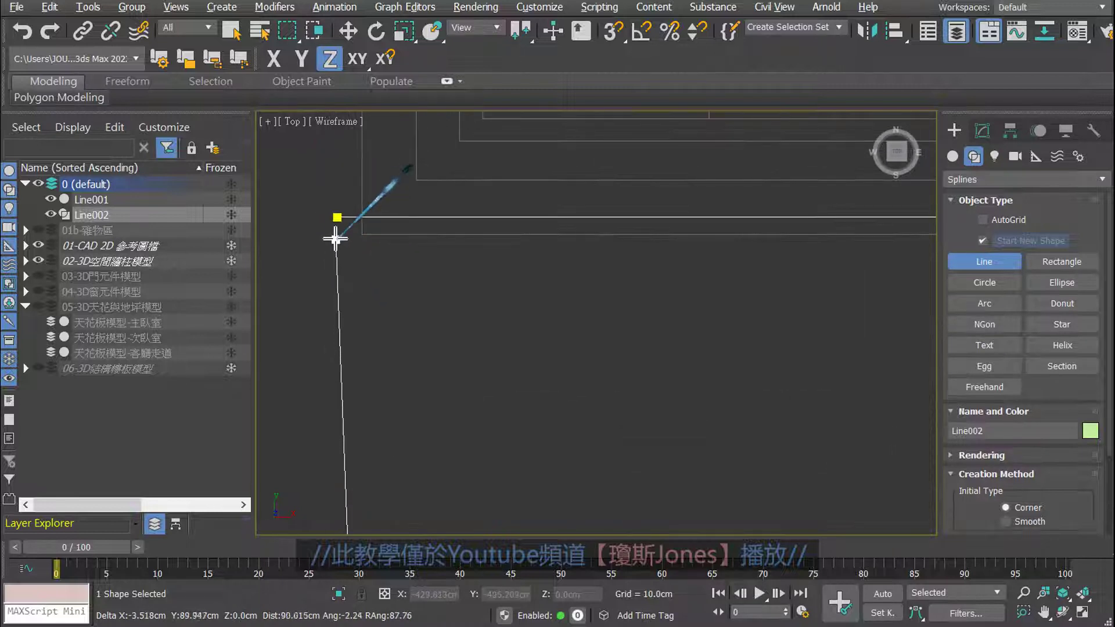
left_click(336, 215)
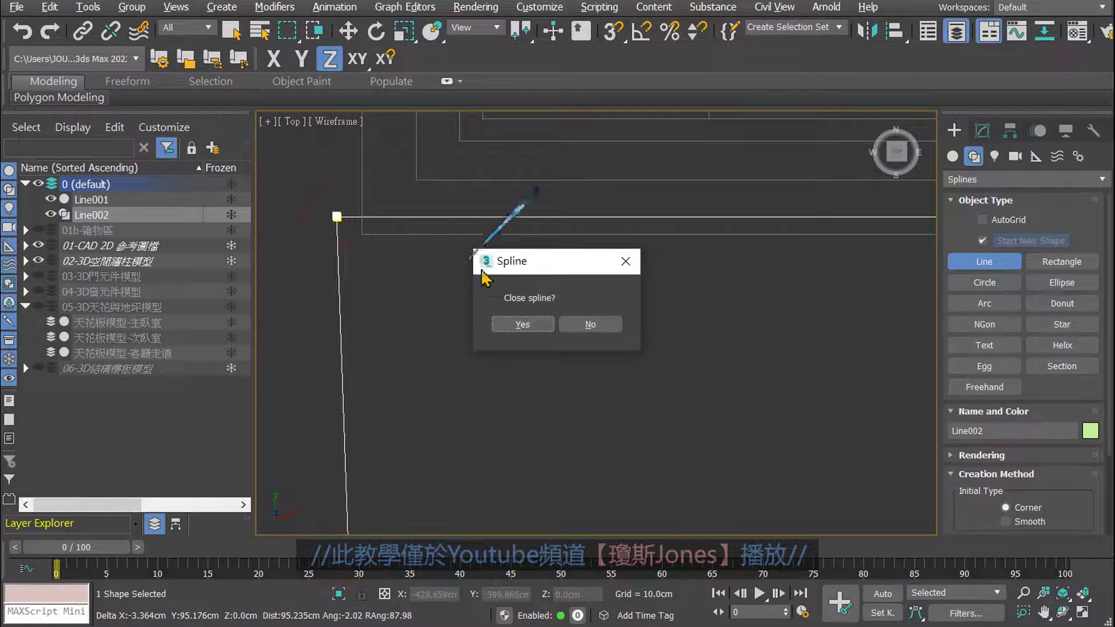
Close Line002 into a loop and stop drawing lines.
left_click(500, 326)
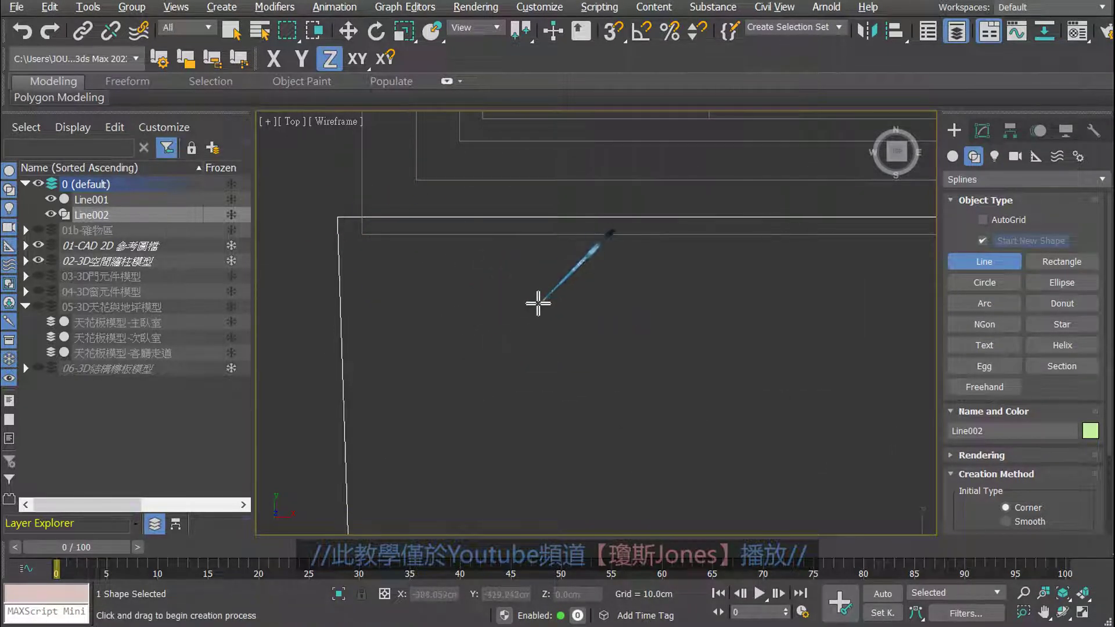
scroll(537, 301, "down", 2)
scroll(546, 300, "down", 2)
scroll(550, 300, "down", 1)
scroll(532, 294, "down", 2)
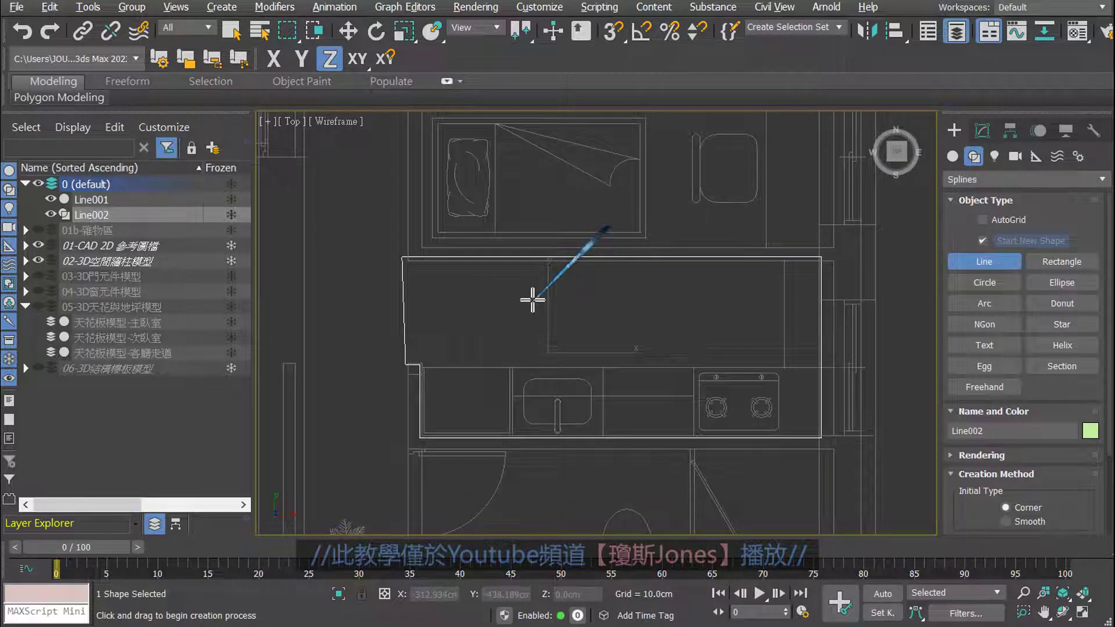
right_click(532, 301)
middle_click_drag(510, 316, 528, 312)
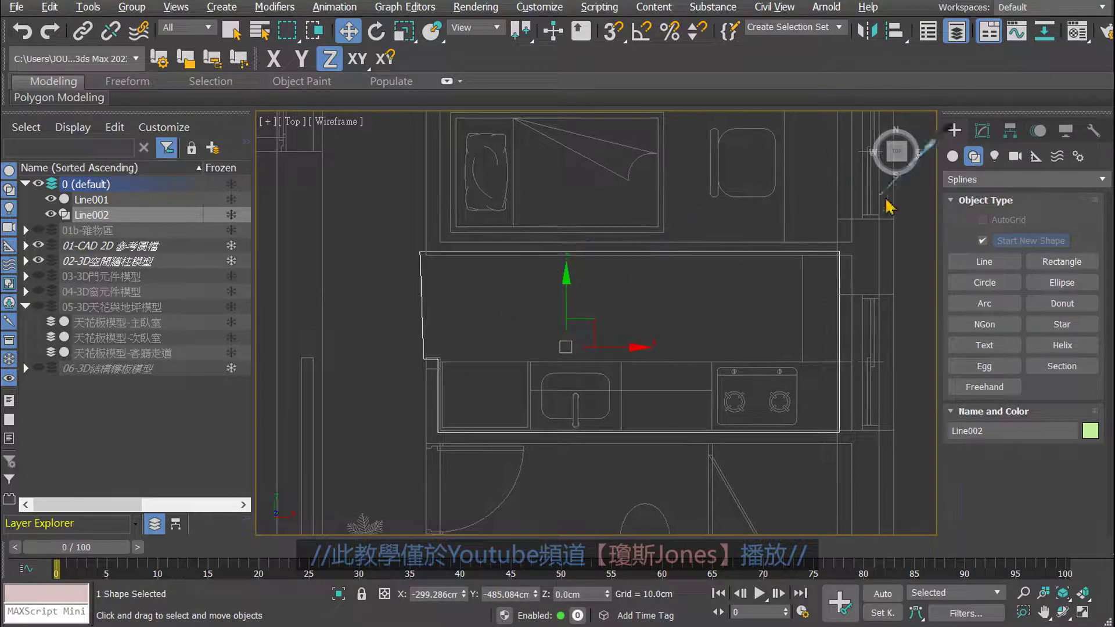
Edit Line002 at Vertex level with snapping on and the snap settings open.
left_click(989, 138)
left_click(952, 195)
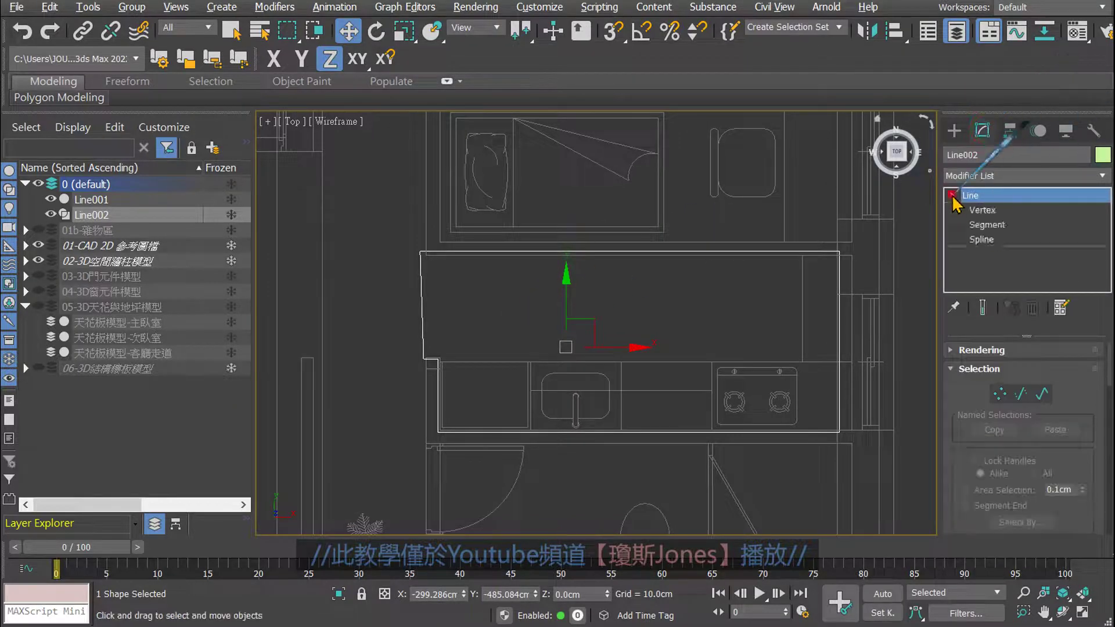
left_click(982, 210)
scroll(469, 338, "up", 2)
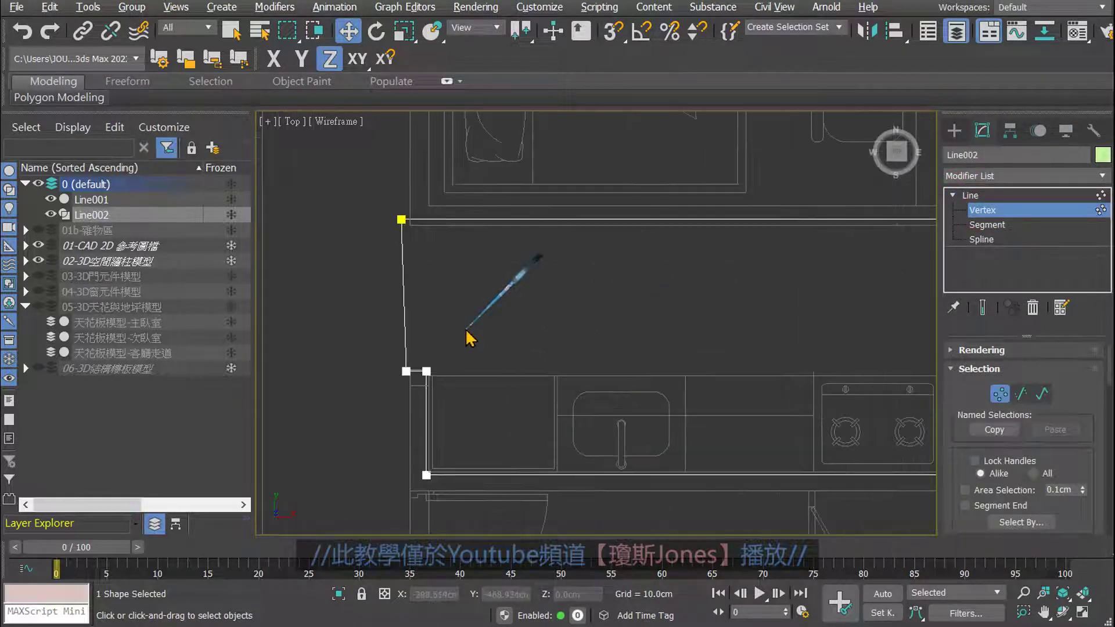
scroll(469, 313, "up", 2)
scroll(469, 300, "down", 1)
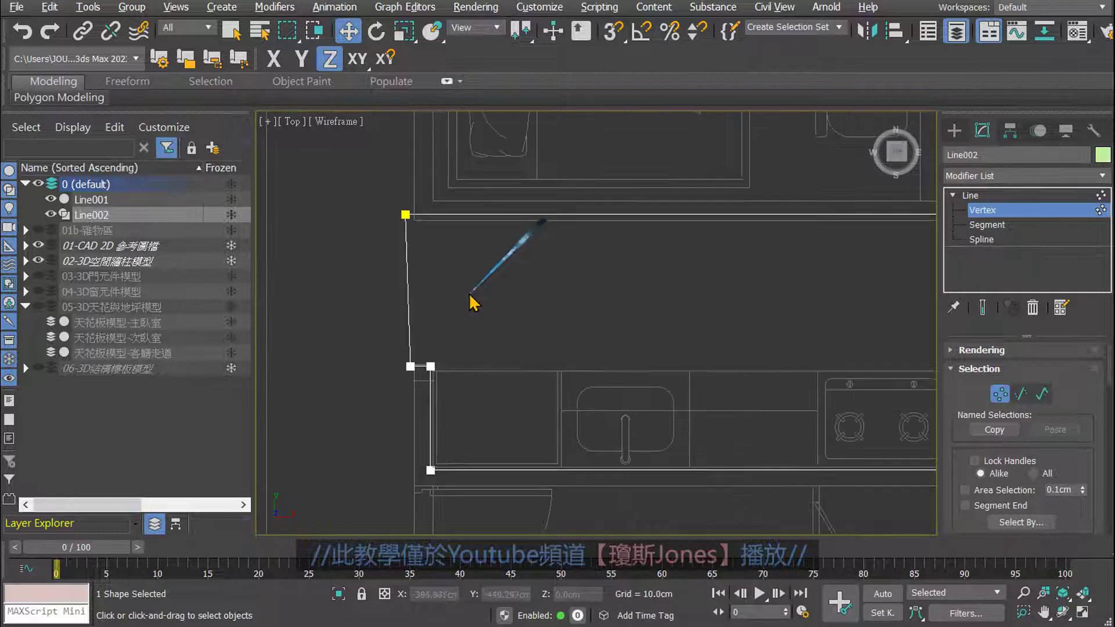
scroll(405, 233, "up", 2)
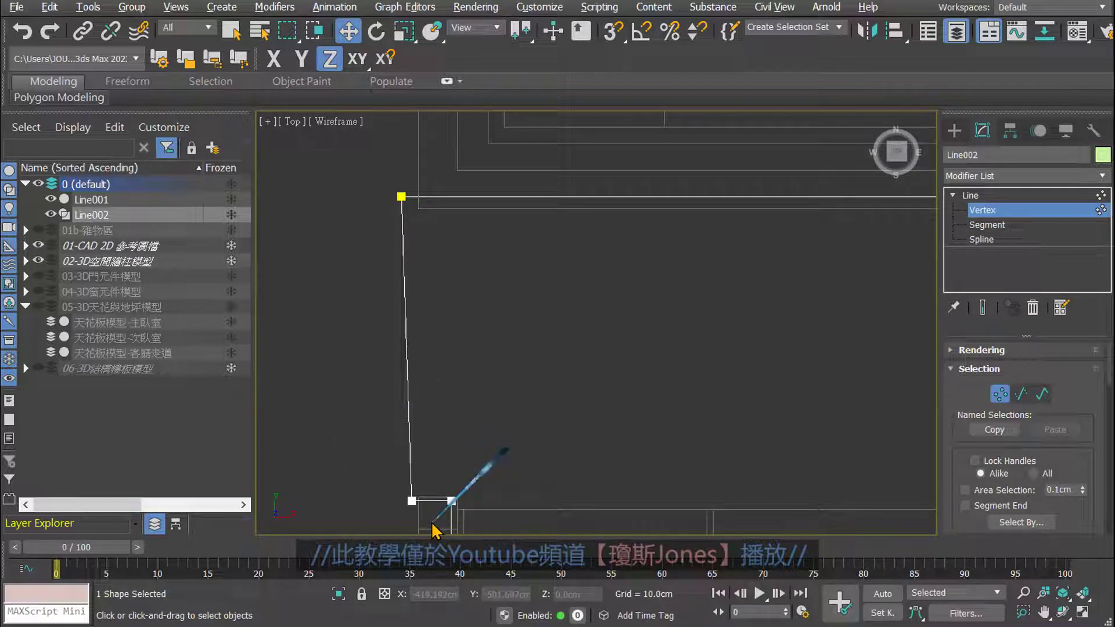
left_click(617, 38)
right_click(617, 38)
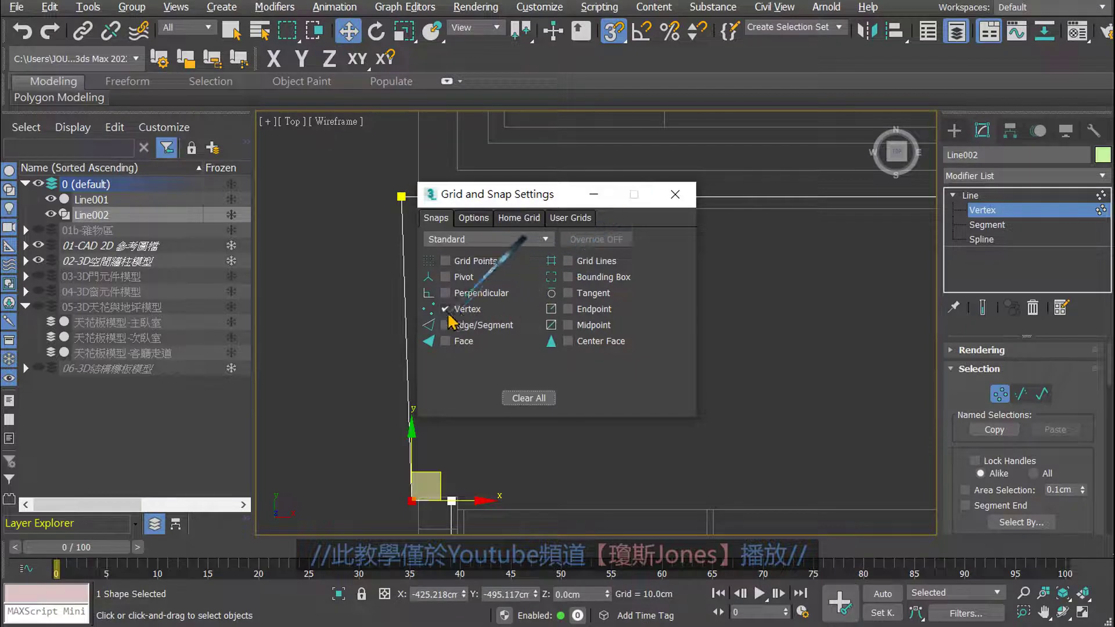
With axis-constrained snapping, slide a corner vertex along X onto the wall corner.
left_click(674, 194)
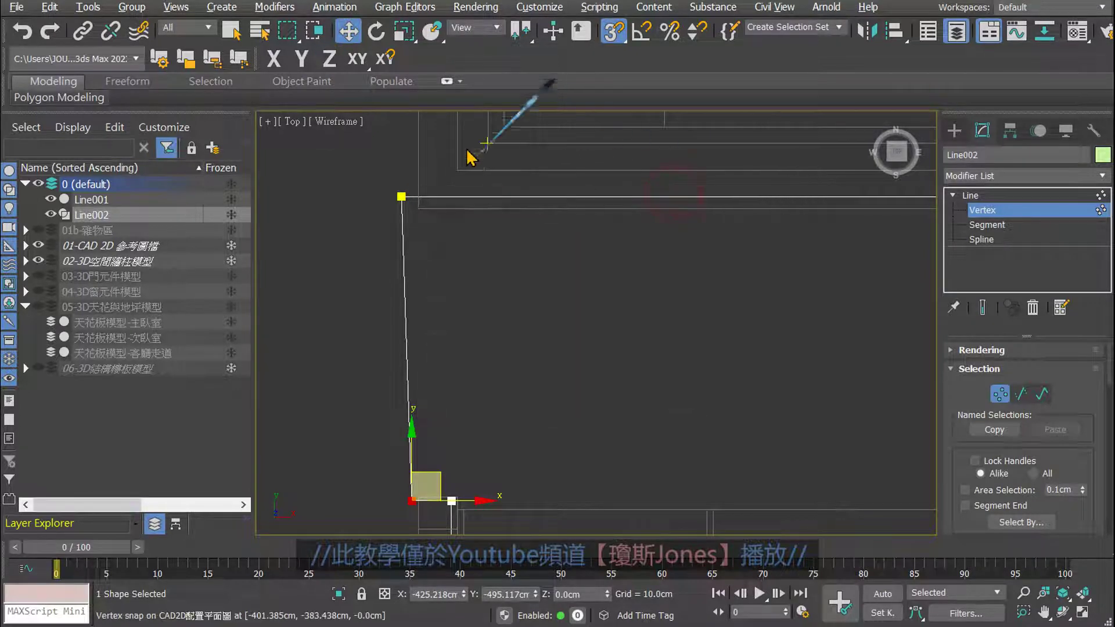
left_click(385, 58)
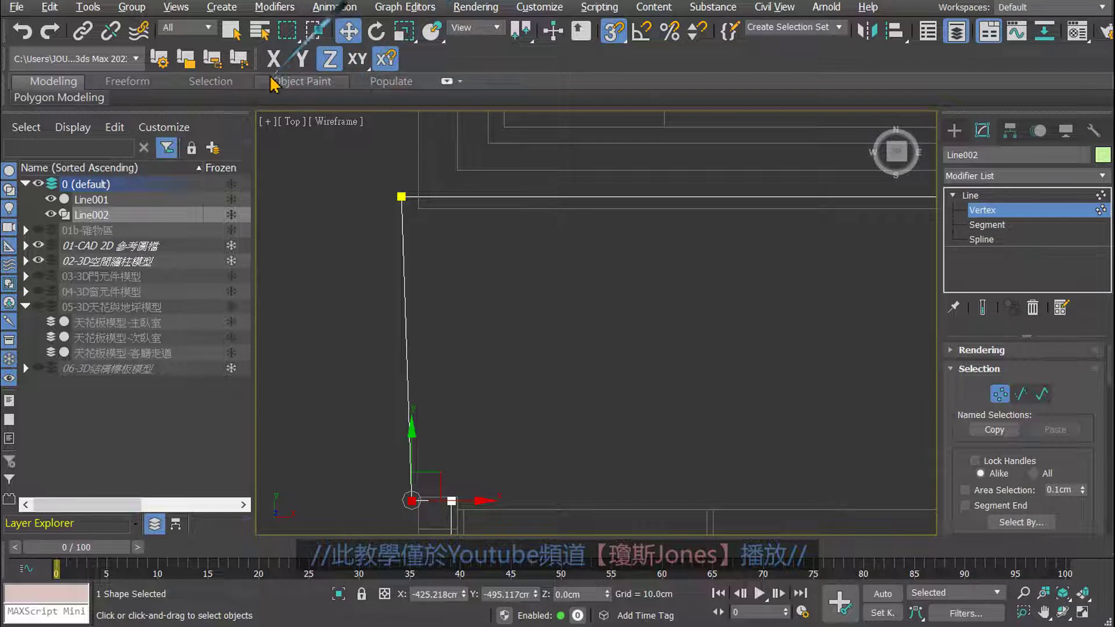
left_click(273, 59)
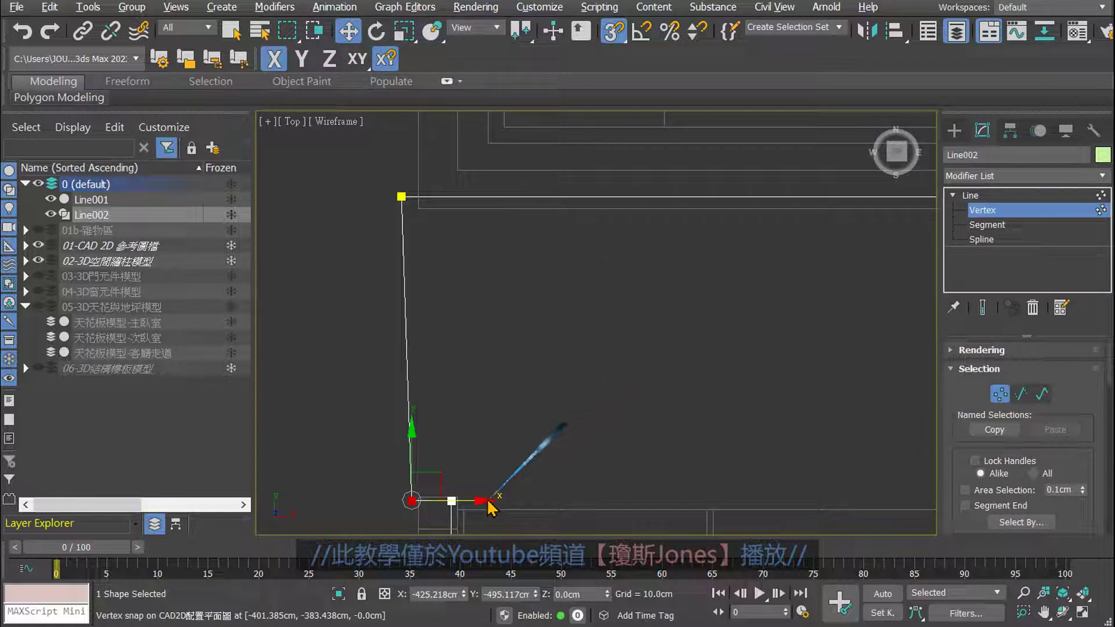
mouse_move(412, 500)
left_mouse_down()
mouse_move(359, 229)
mouse_move(399, 197)
left_mouse_up()
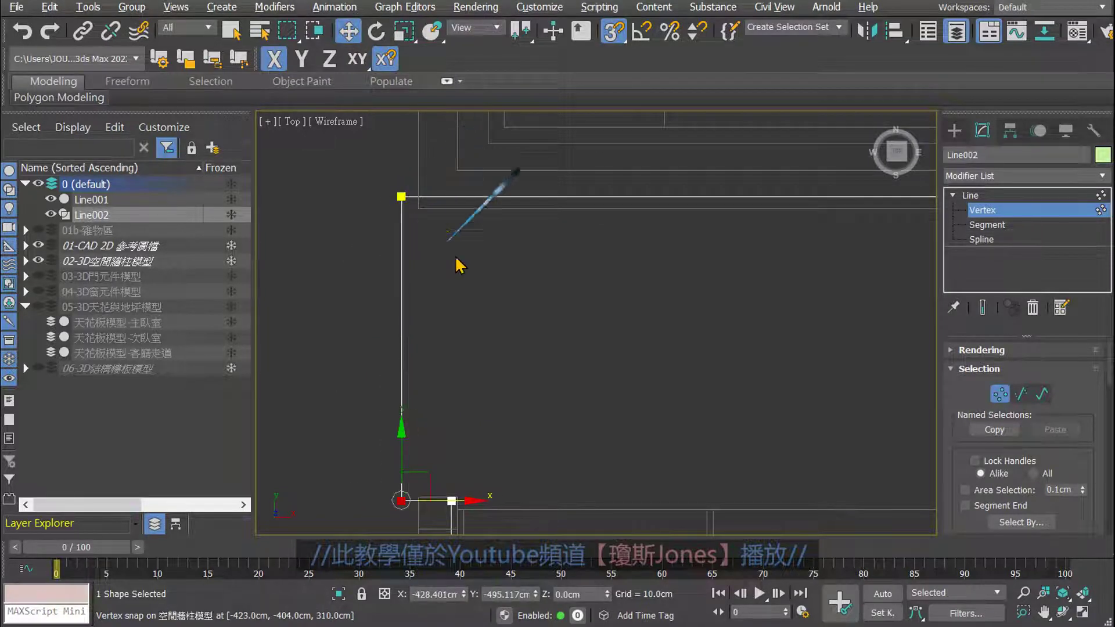
left_click(387, 63)
left_click(614, 36)
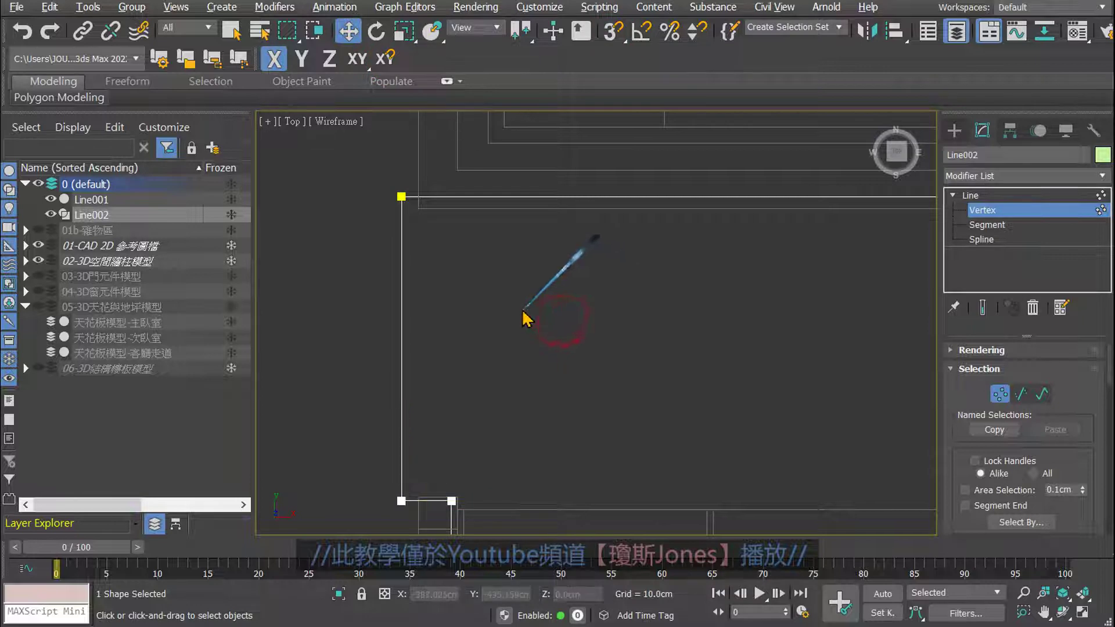
Select the two top corner vertices and lower them along Y onto the wall line.
scroll(528, 316, "down", 4)
middle_click_drag(528, 316, 489, 358)
left_click_drag(304, 253, 834, 351)
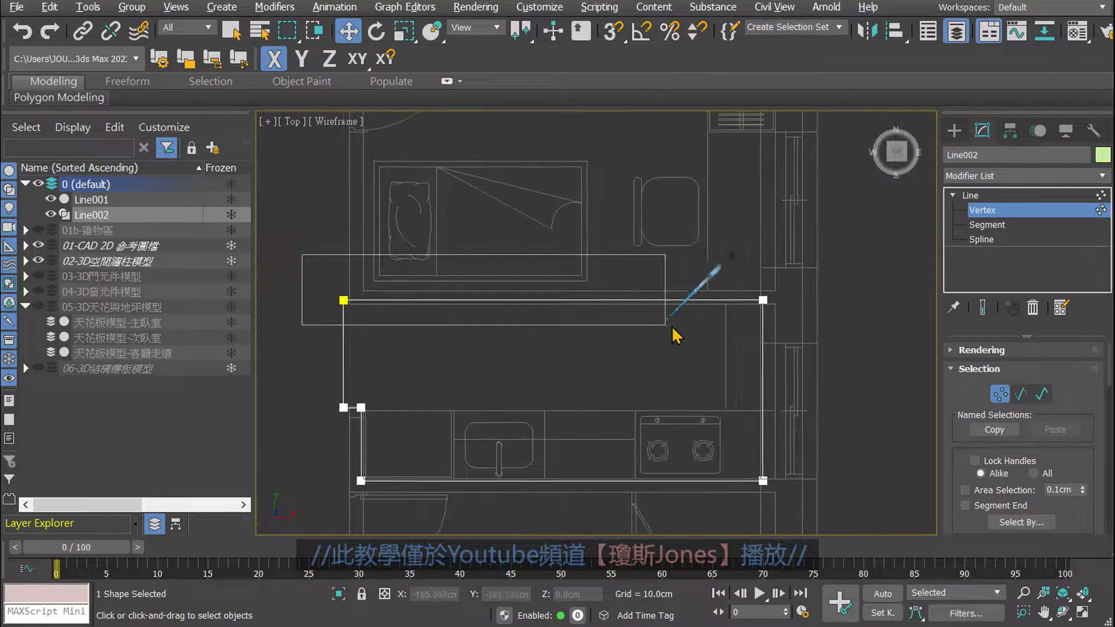
scroll(343, 298, "up", 3)
scroll(357, 293, "up", 2)
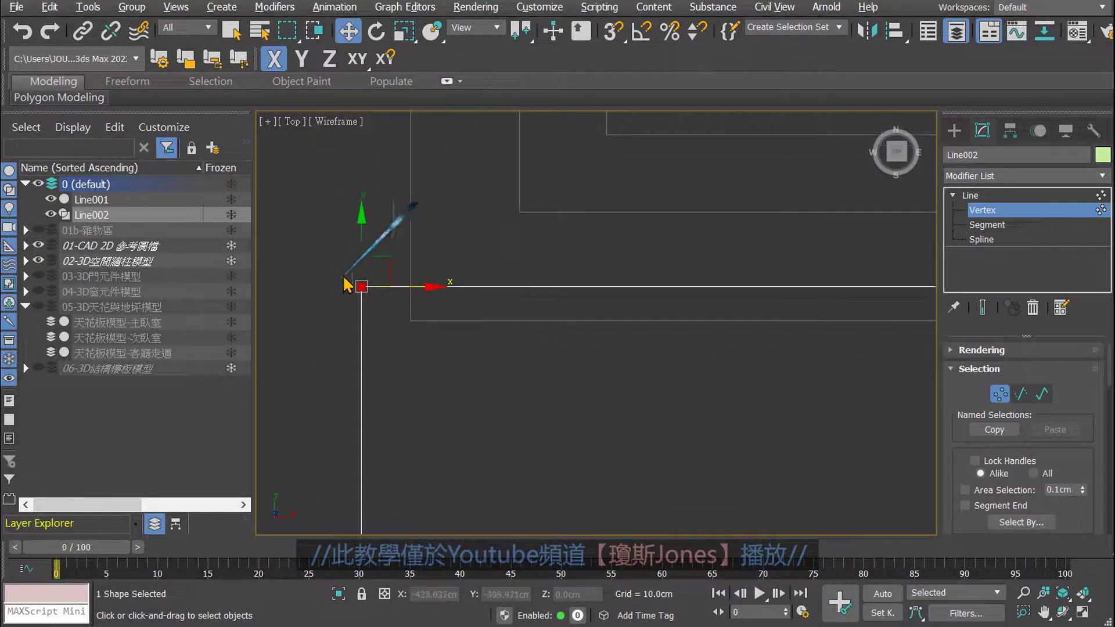
left_click_drag(361, 236, 356, 261)
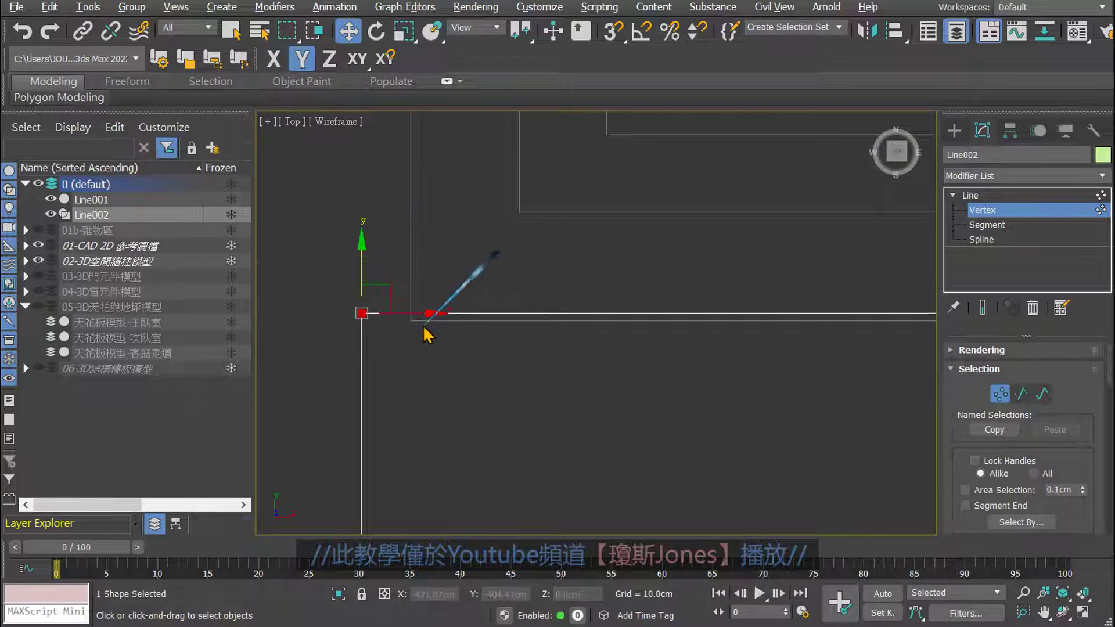
scroll(424, 331, "up", 2)
middle_click_drag(396, 274, 462, 286)
mouse_move(385, 256)
left_mouse_down()
mouse_move(378, 311)
mouse_move(385, 258)
left_mouse_up()
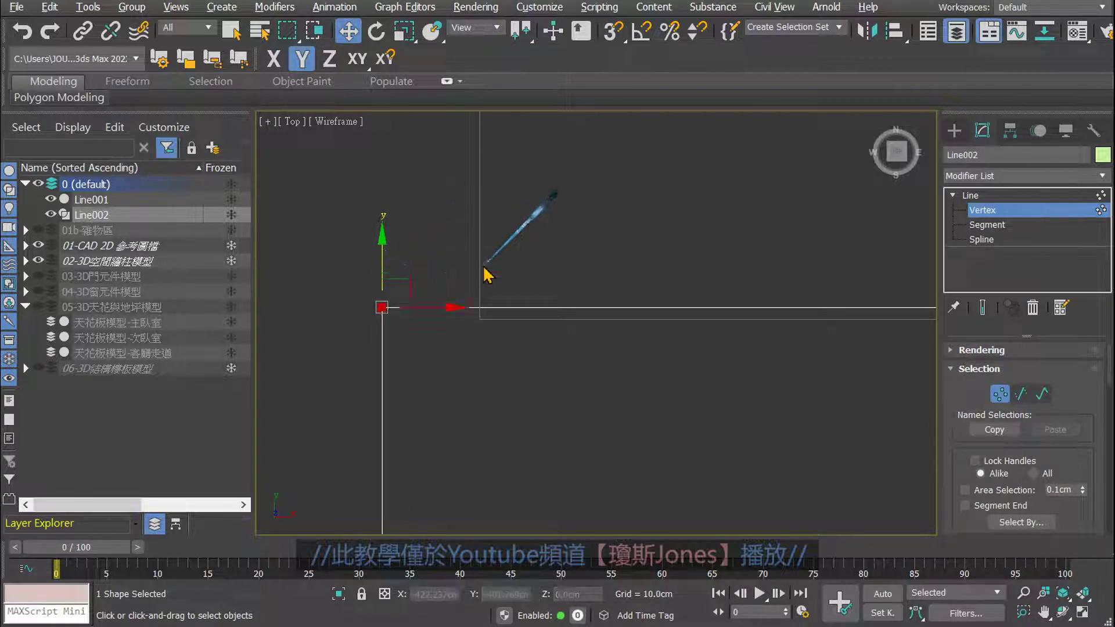
Select the left-side vertices and shift them along X to align with the wall.
scroll(498, 286, "down", 2)
scroll(538, 330, "down", 1)
middle_click_drag(538, 331, 488, 276)
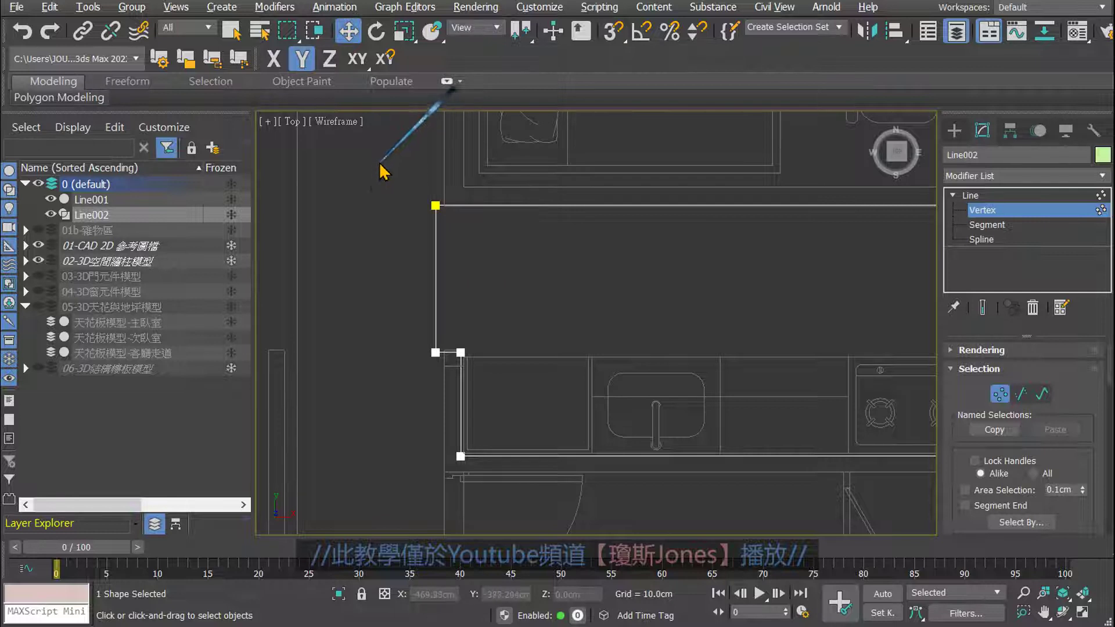
scroll(380, 170, "up", 1)
left_click_drag(385, 174, 475, 492)
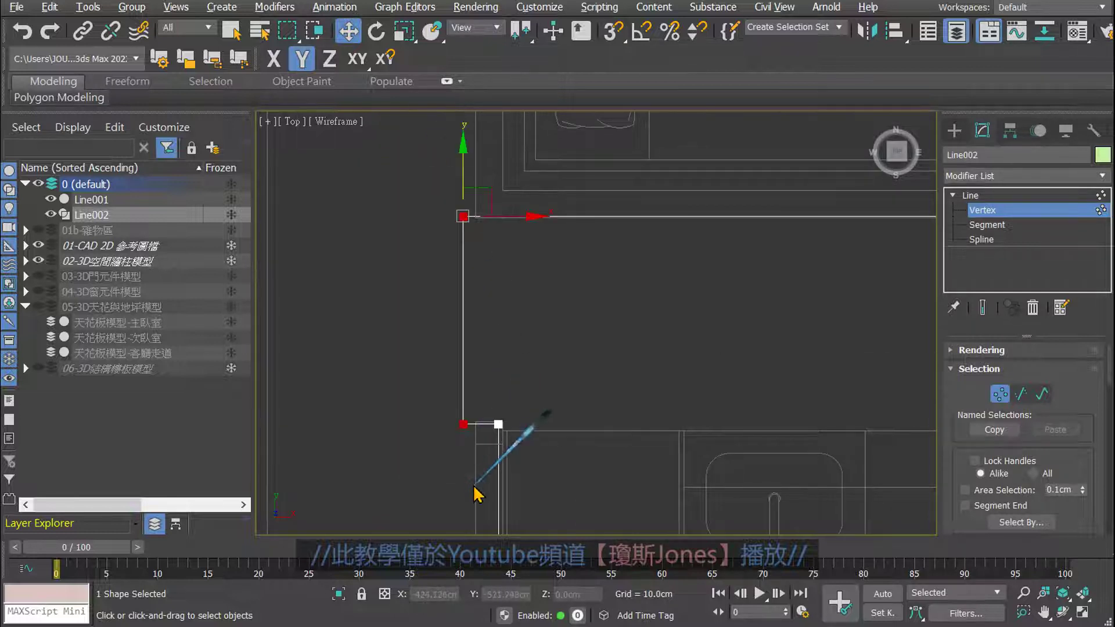
scroll(500, 336, "up", 2)
scroll(500, 325, "up", 1)
middle_click_drag(501, 317, 463, 269)
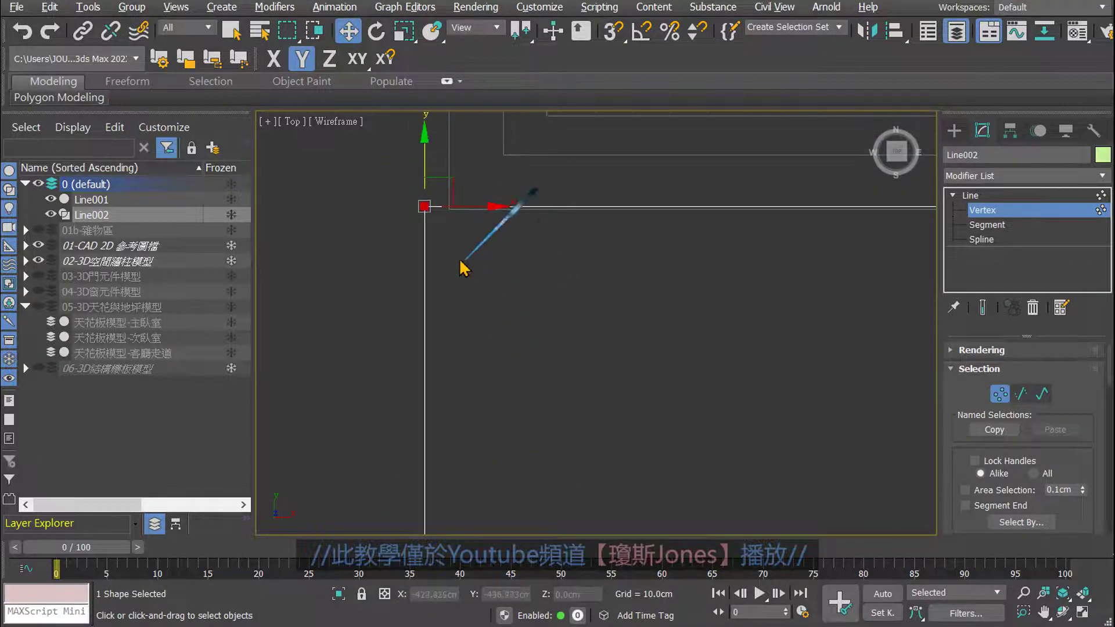
scroll(463, 268, "up", 3)
middle_click_drag(455, 336, 457, 331)
left_click_drag(445, 308, 531, 304)
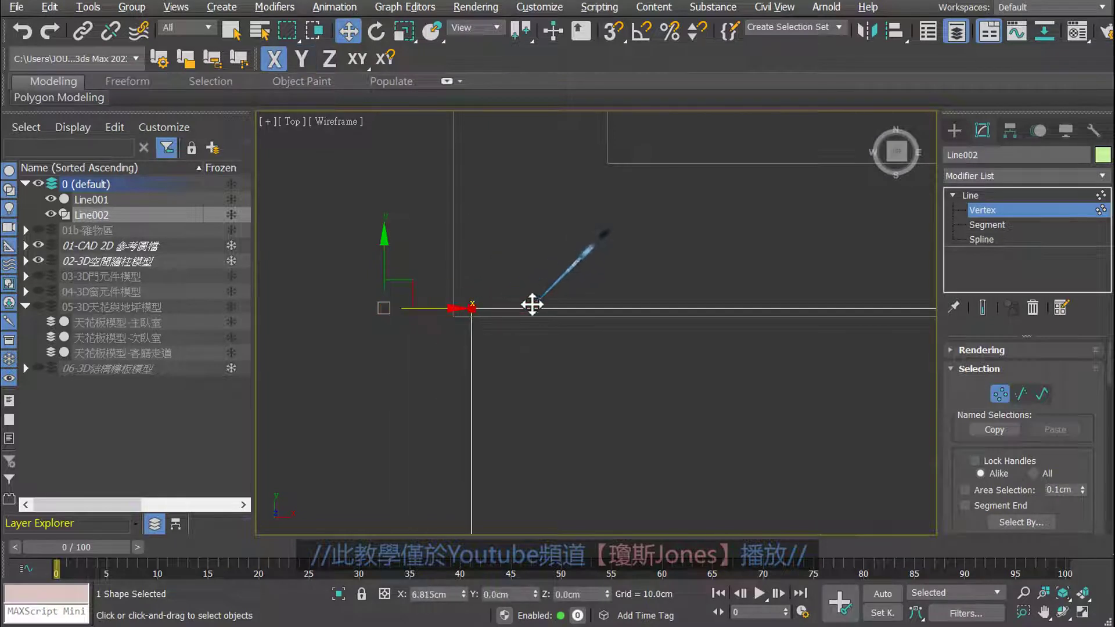
mouse_move(525, 304)
left_mouse_down()
mouse_move(508, 304)
mouse_move(548, 304)
left_mouse_up()
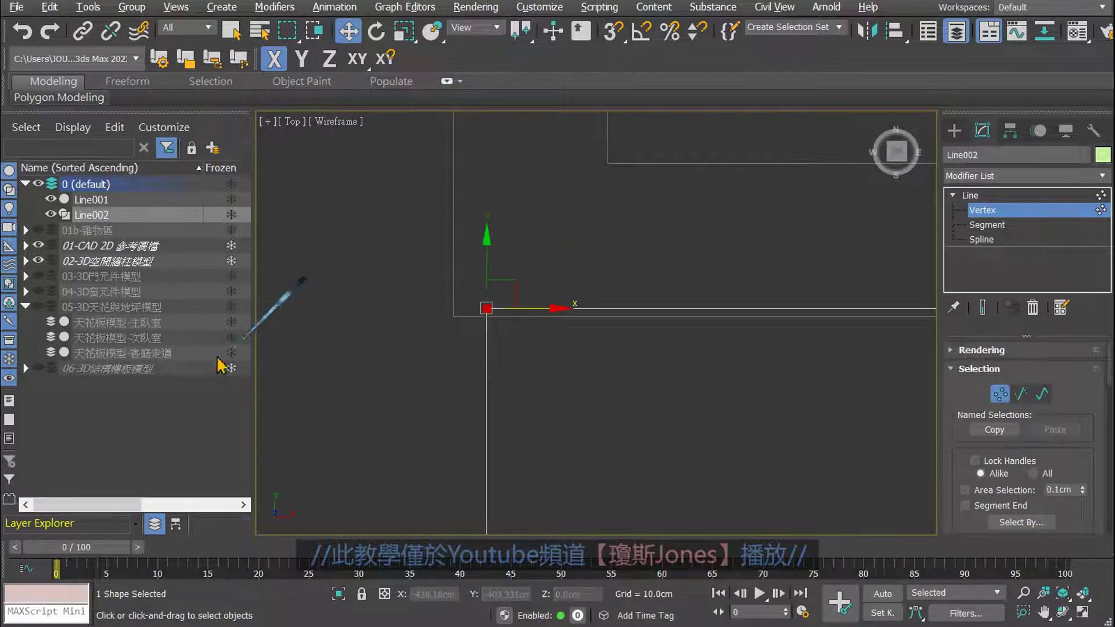
Show the 05-3D ceiling and floor layer and leave Line002's vertex editing.
left_click(37, 307)
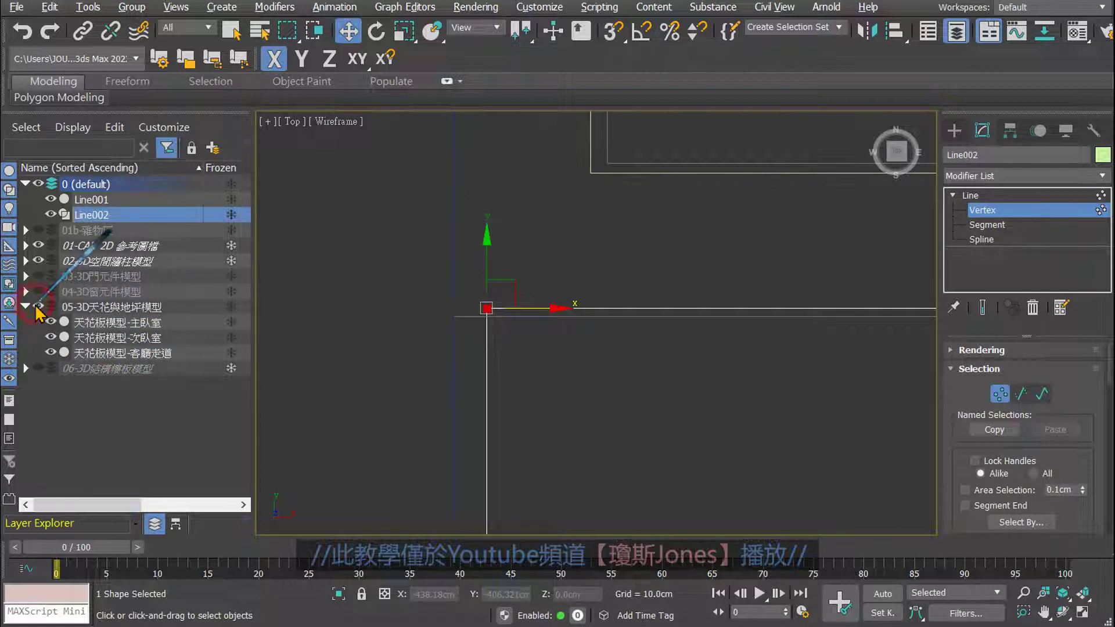
scroll(466, 398, "up", 2)
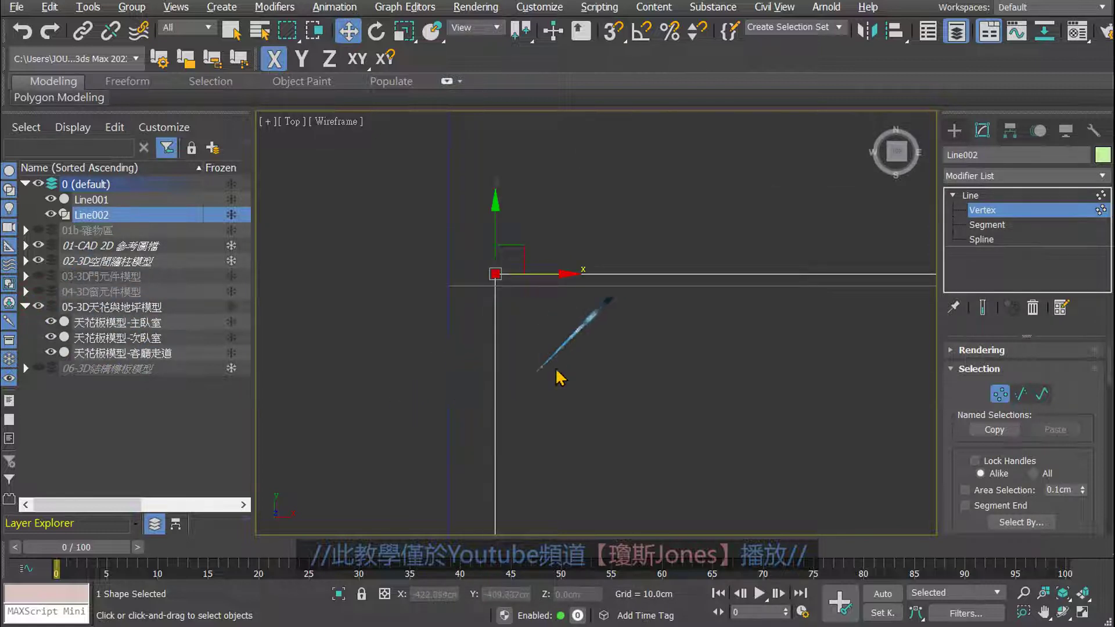
left_click(974, 197)
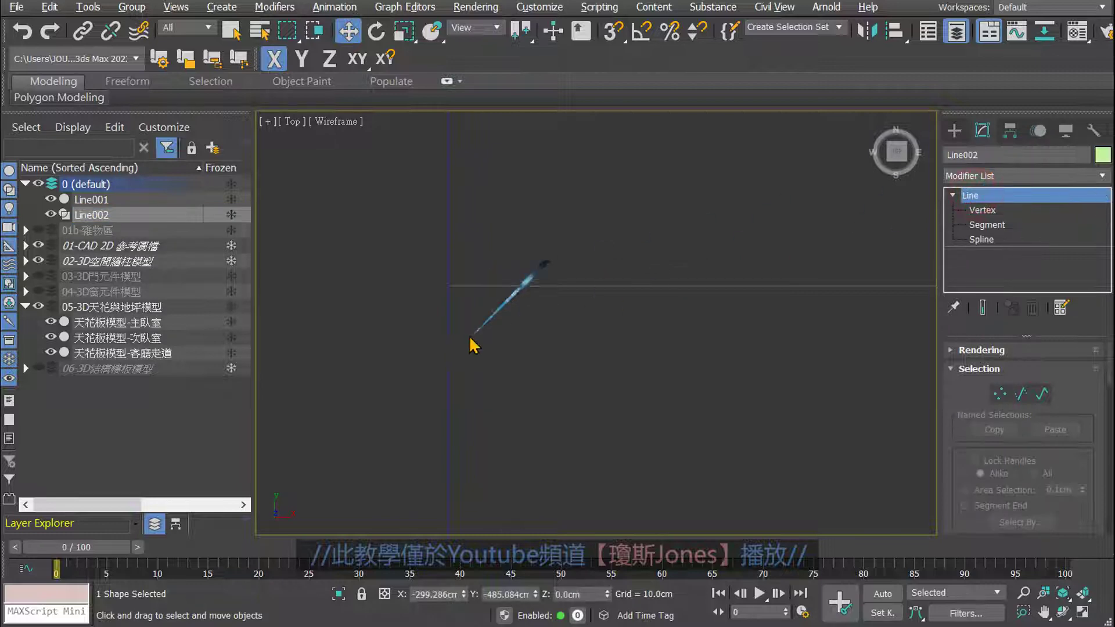
Recolour the 天花板模型-客廳走道 ceiling block light cyan, then clear the selection.
left_click(448, 341)
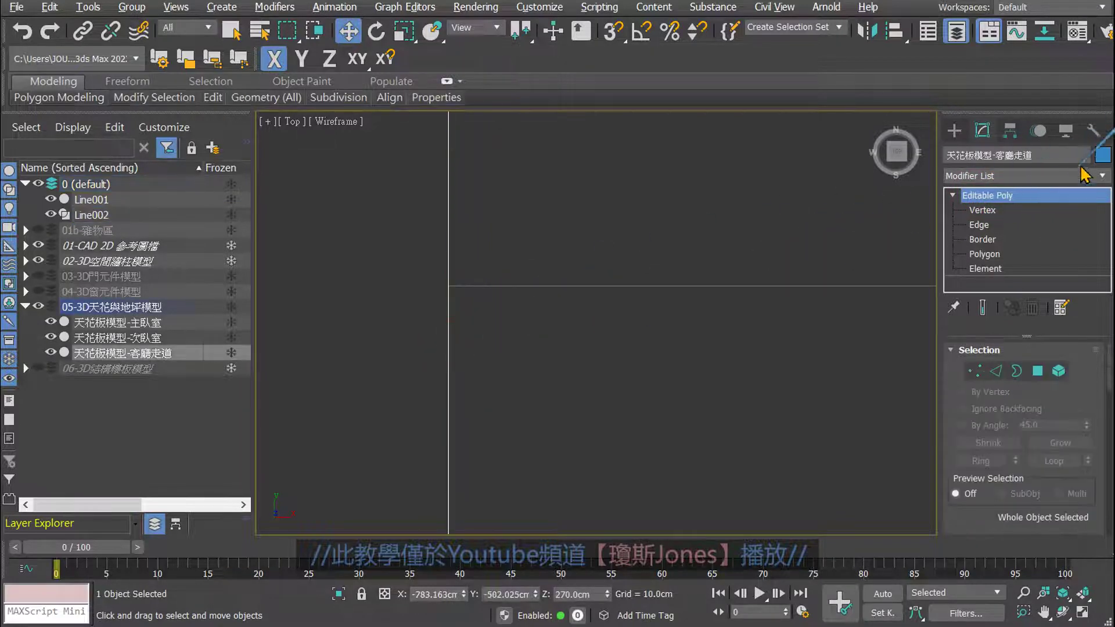
left_click(1102, 155)
left_click(591, 257)
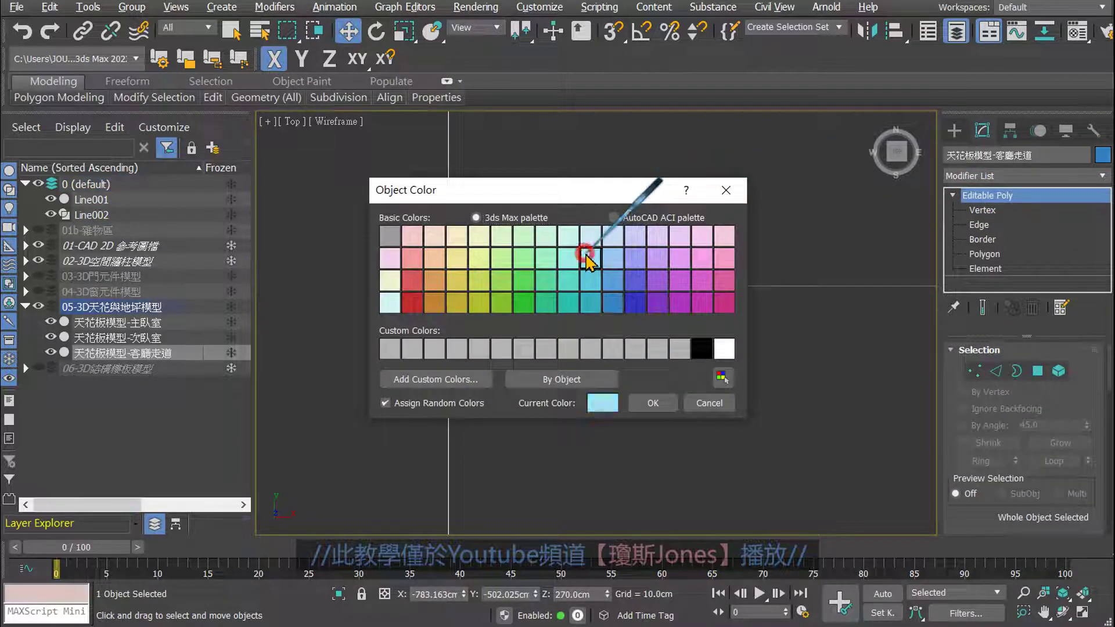
left_click(641, 404)
left_click(589, 371)
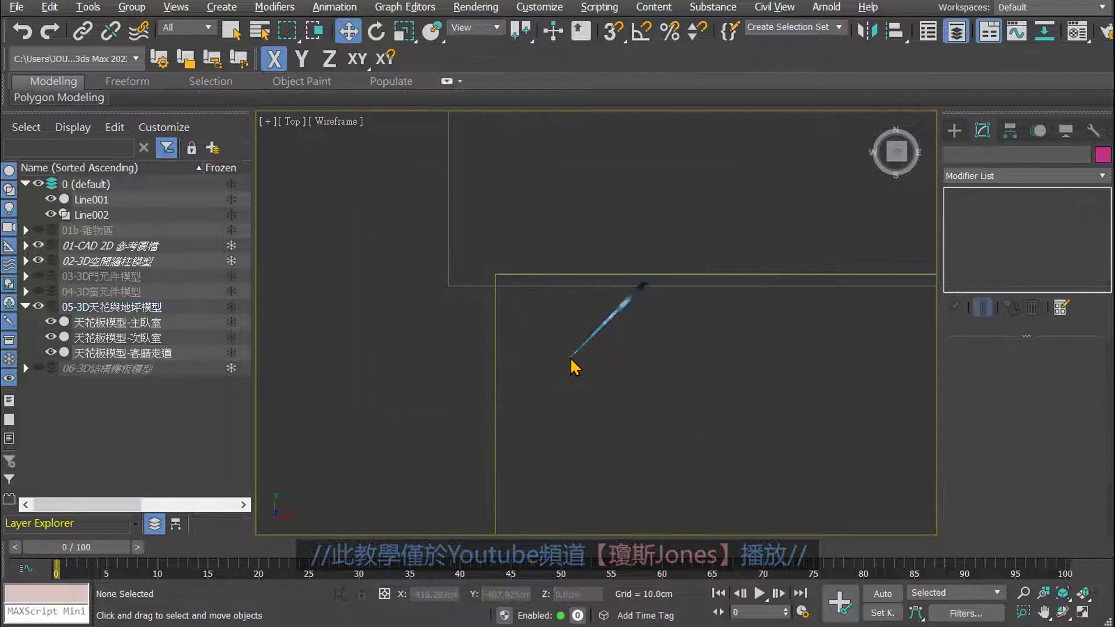
middle_click_drag(573, 365, 598, 336)
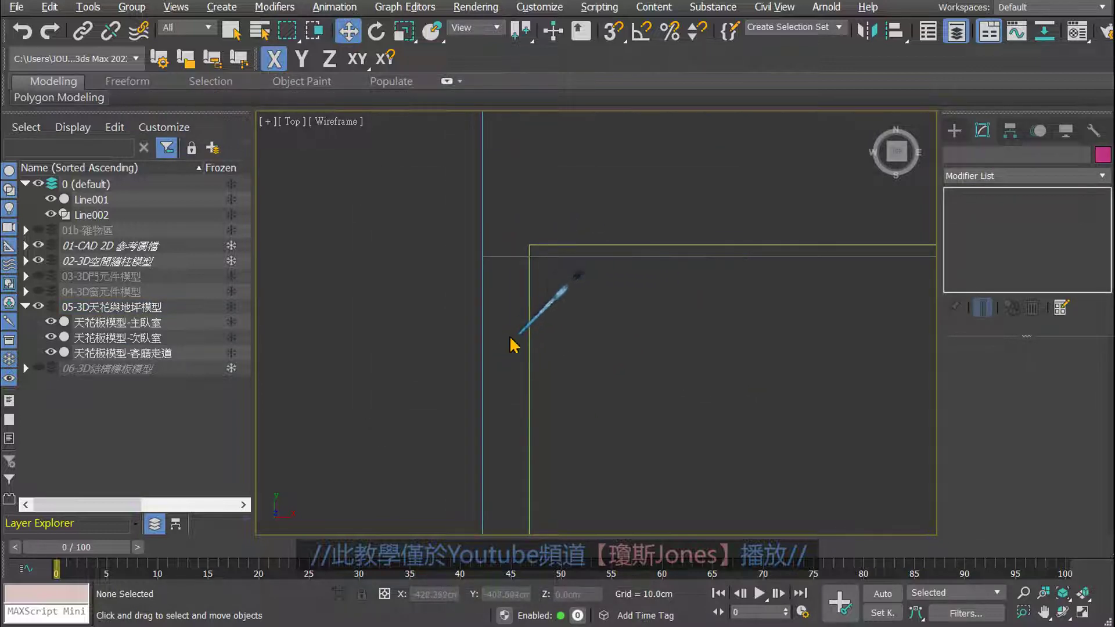
Select Line002 again and return to its Vertex level.
left_click(530, 316)
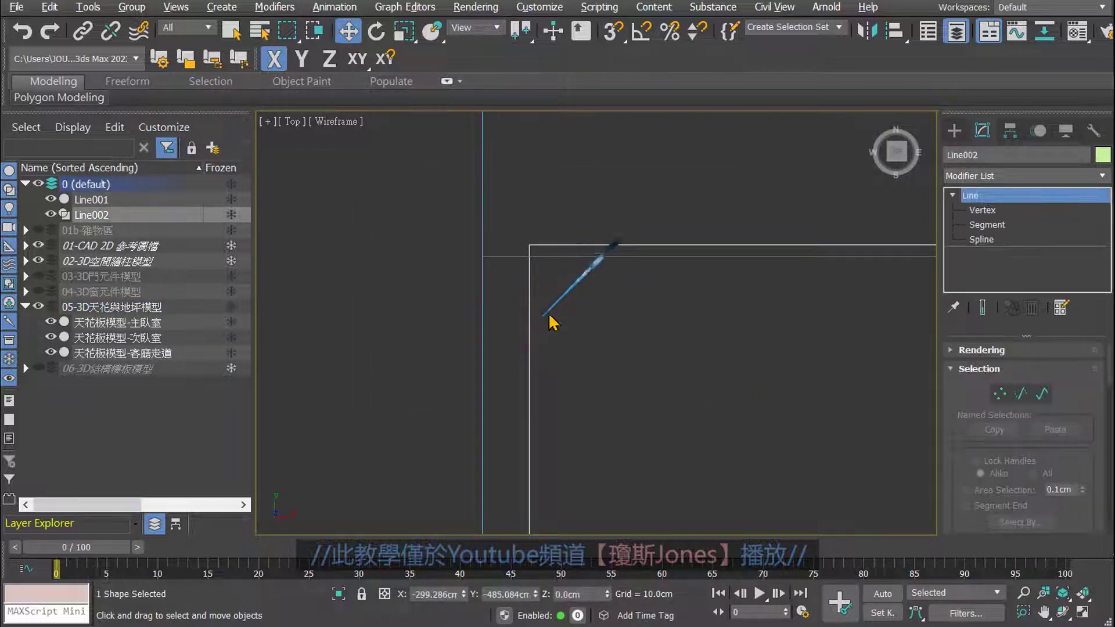
left_click(981, 210)
scroll(559, 241, "down", 2)
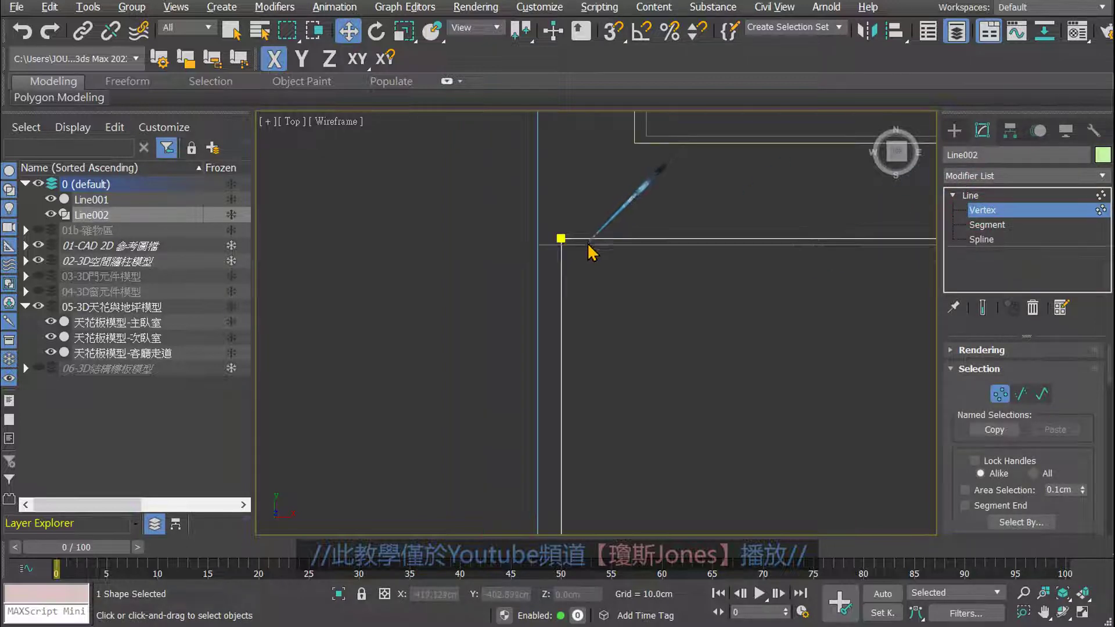
scroll(567, 252, "down", 2)
scroll(519, 235, "down", 3)
scroll(487, 187, "up", 2)
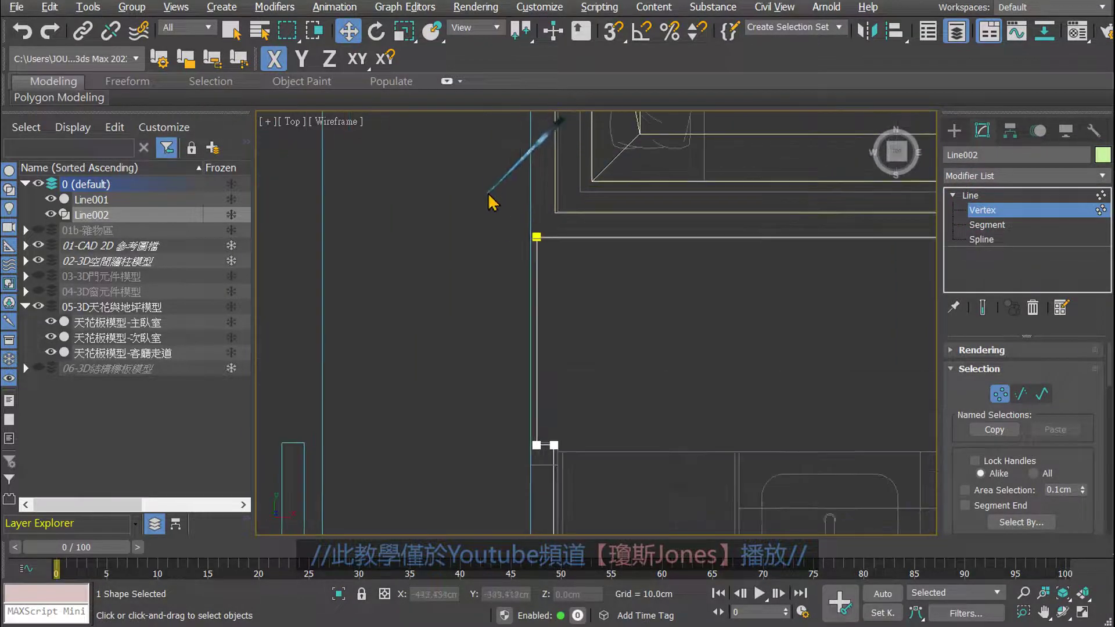
Move the upper-left vertex along X onto the neighbouring wall corner, then deselect it.
left_click(537, 236)
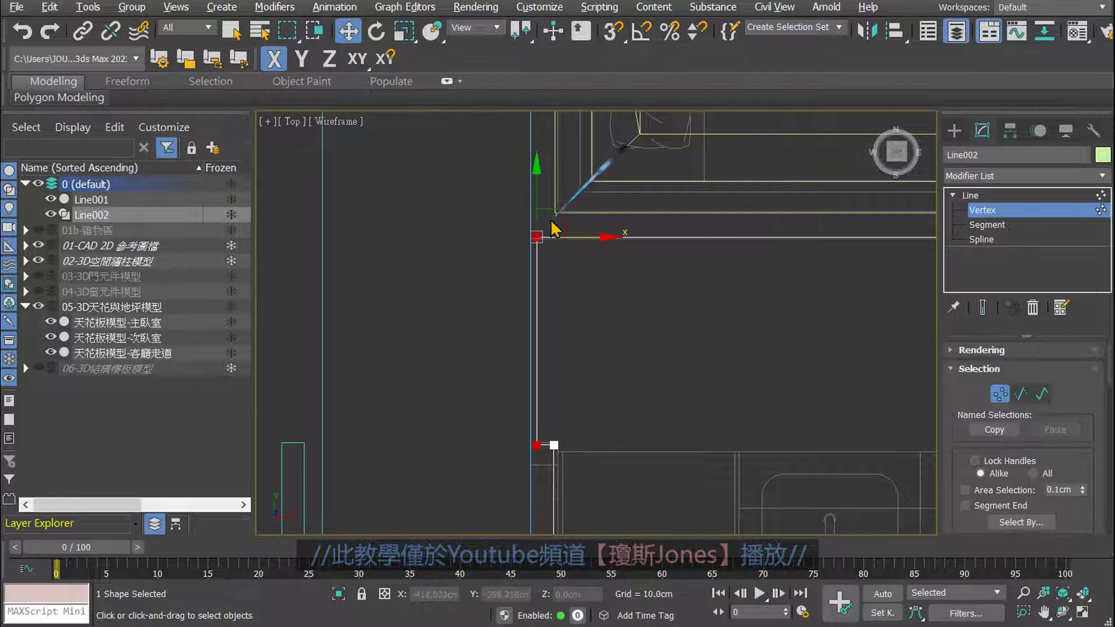
scroll(521, 293, "up", 3)
middle_click_drag(489, 367, 570, 360)
left_click_drag(572, 337, 562, 331)
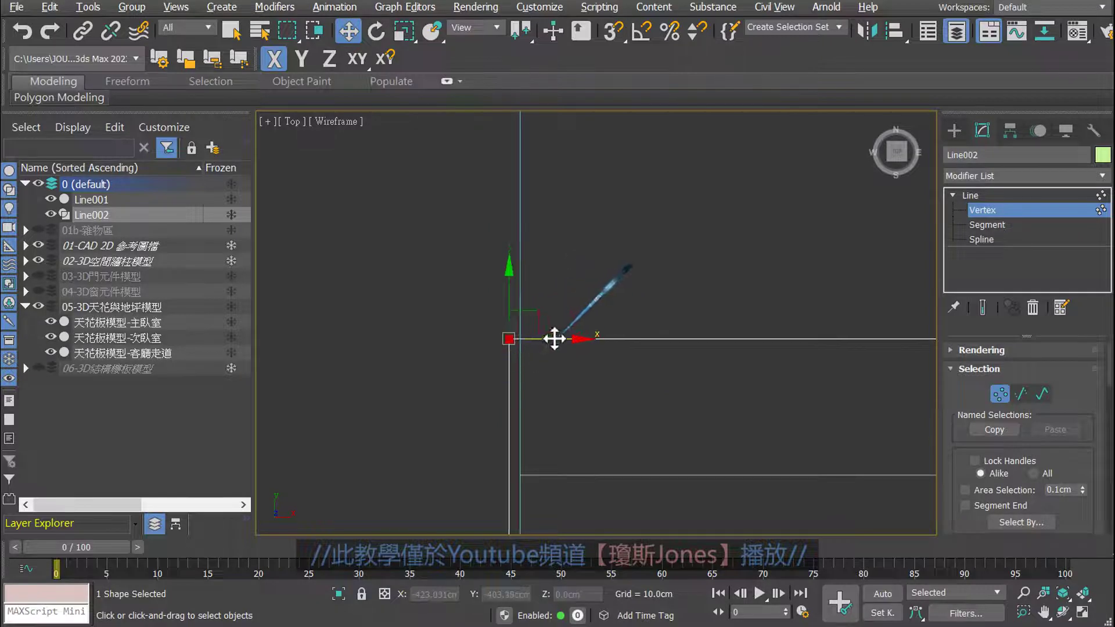
scroll(553, 356, "up", 2)
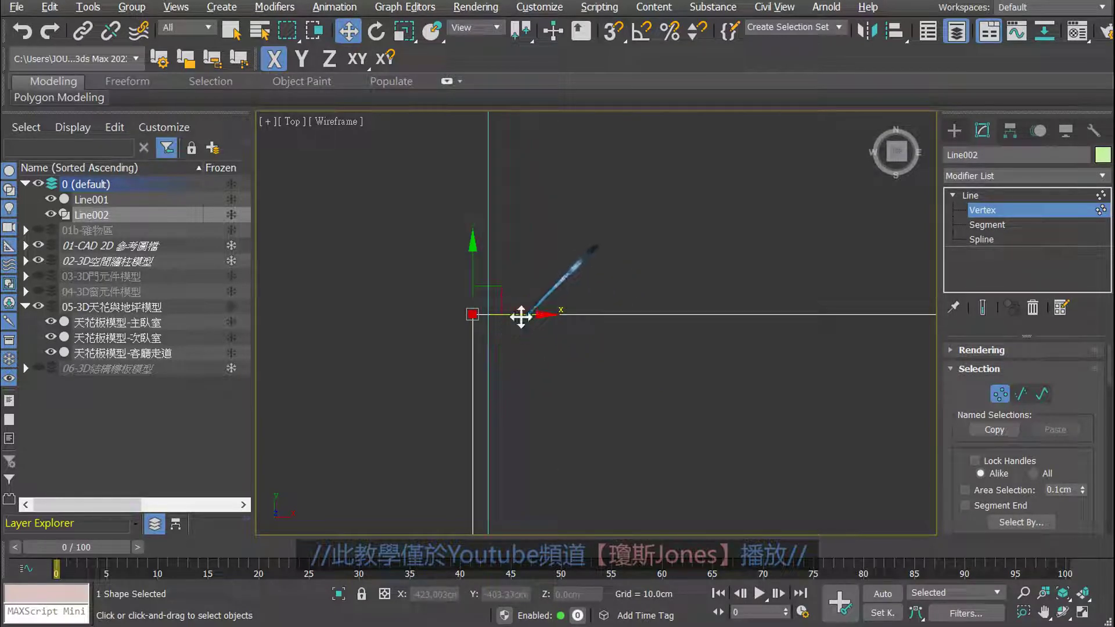
left_click_drag(521, 316, 479, 328)
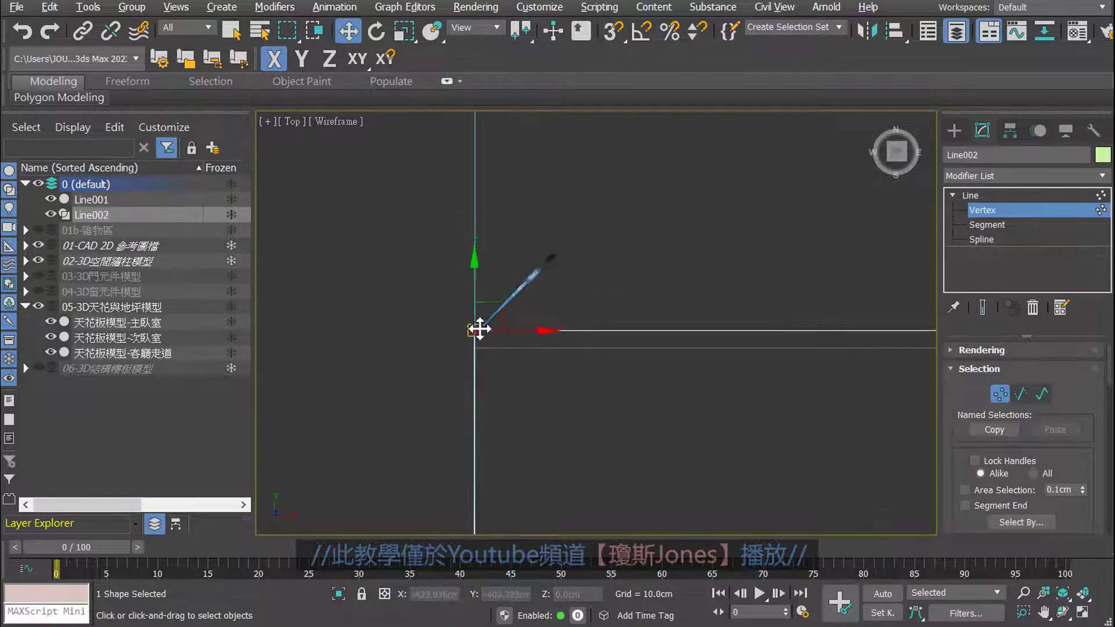
scroll(535, 339, "down", 2)
scroll(535, 338, "down", 2)
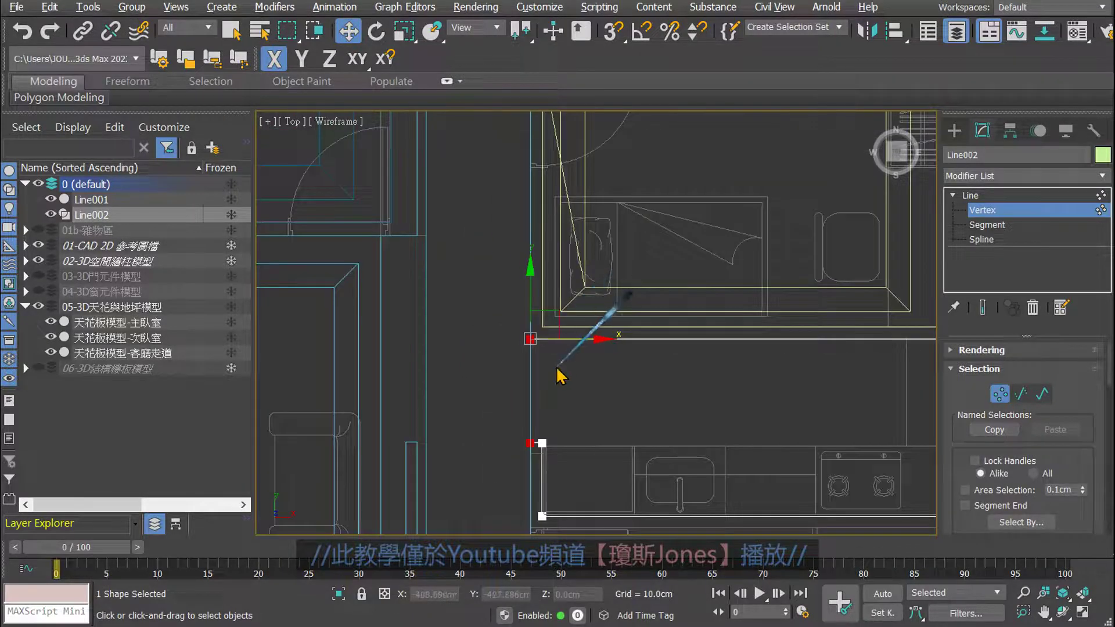
scroll(552, 374, "up", 3)
mouse_move(543, 373)
middle_mouse_down()
mouse_move(411, 229)
mouse_move(463, 326)
mouse_move(443, 281)
mouse_move(453, 263)
mouse_move(439, 285)
middle_mouse_up()
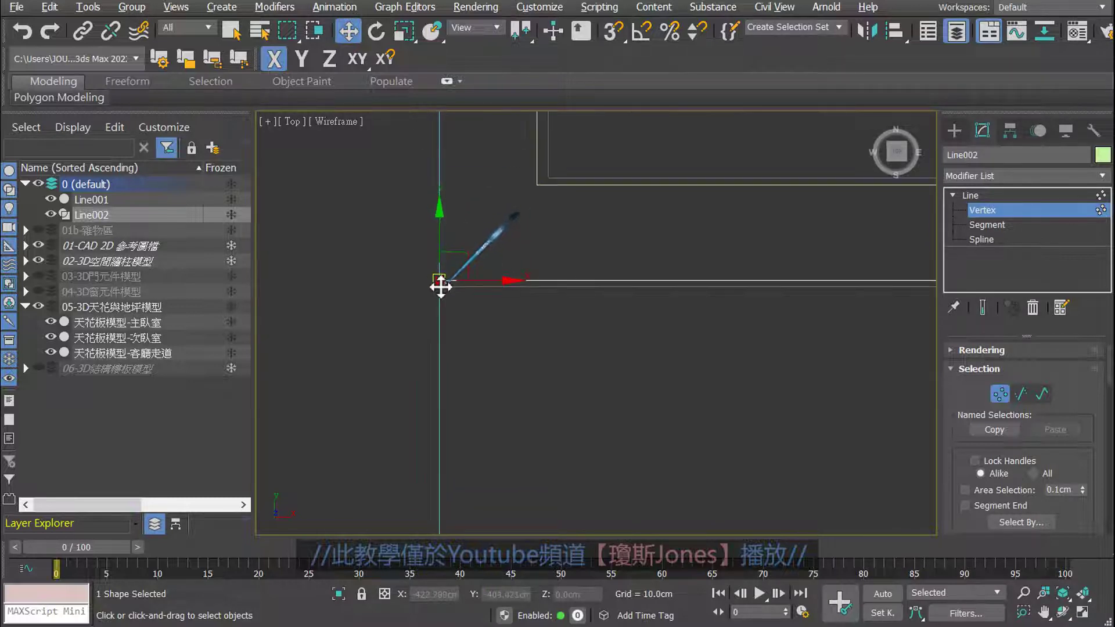
scroll(444, 290, "down", 2)
scroll(467, 322, "down", 1)
left_click(372, 311)
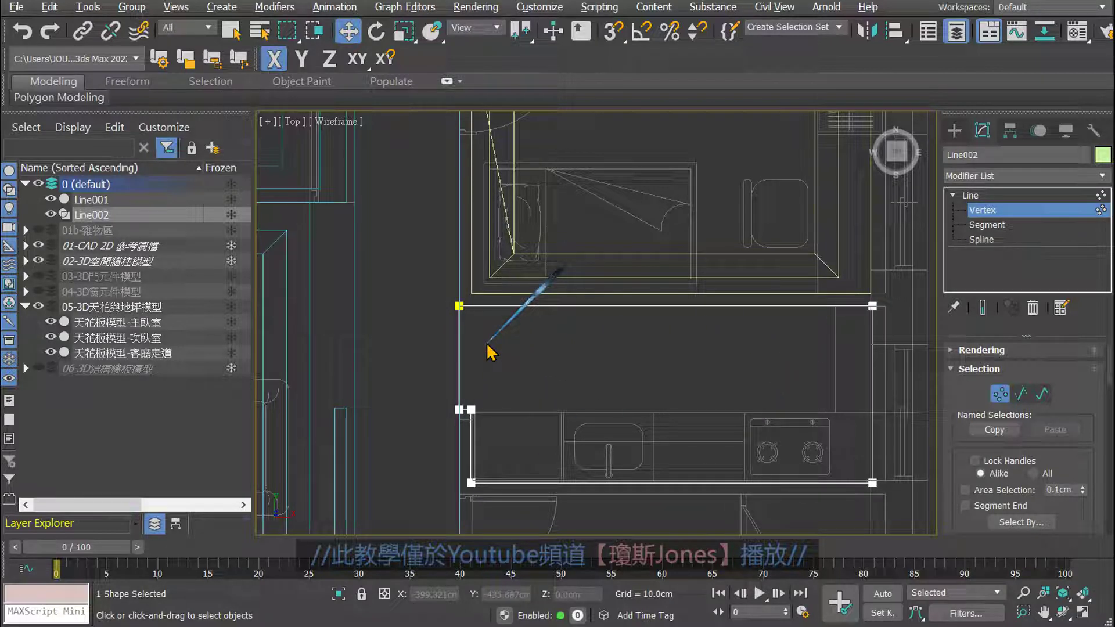
Zoom in and move Line002's right corner vertex straight up.
scroll(476, 451, "up", 3)
scroll(450, 381, "up", 3)
scroll(410, 314, "up", 2)
scroll(462, 439, "up", 2)
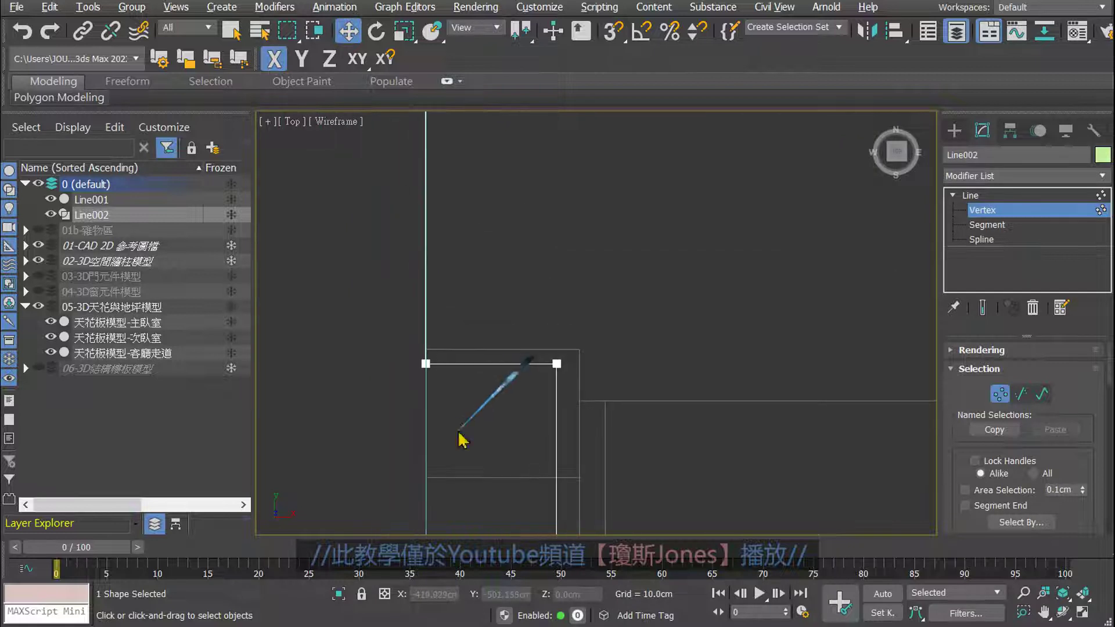
scroll(401, 361, "up", 2)
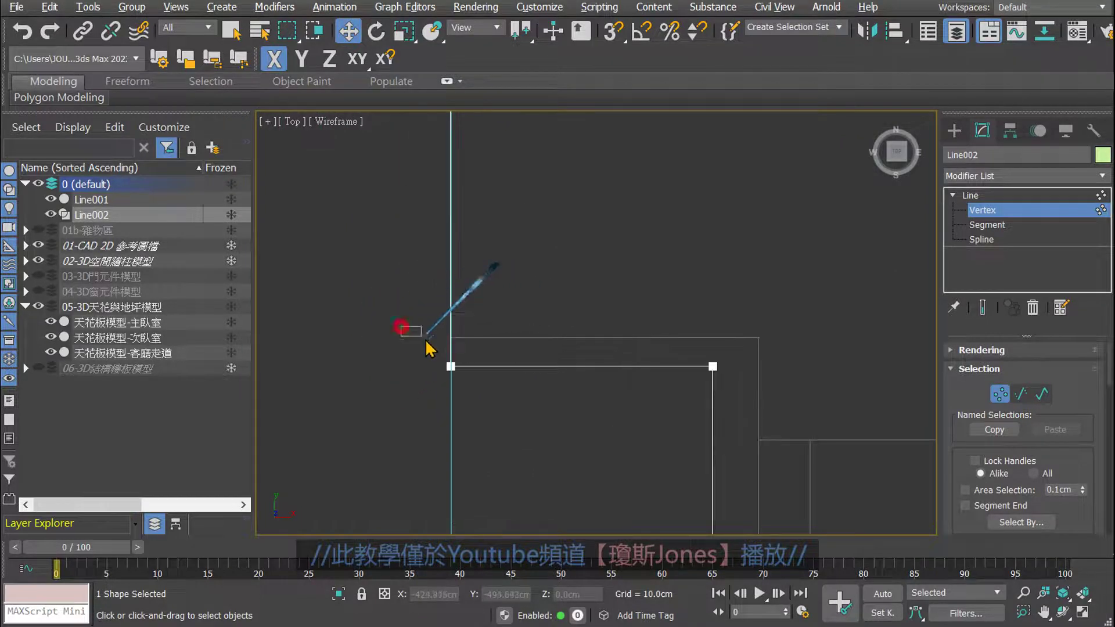
left_click_drag(427, 347, 746, 413)
scroll(747, 330, "up", 2)
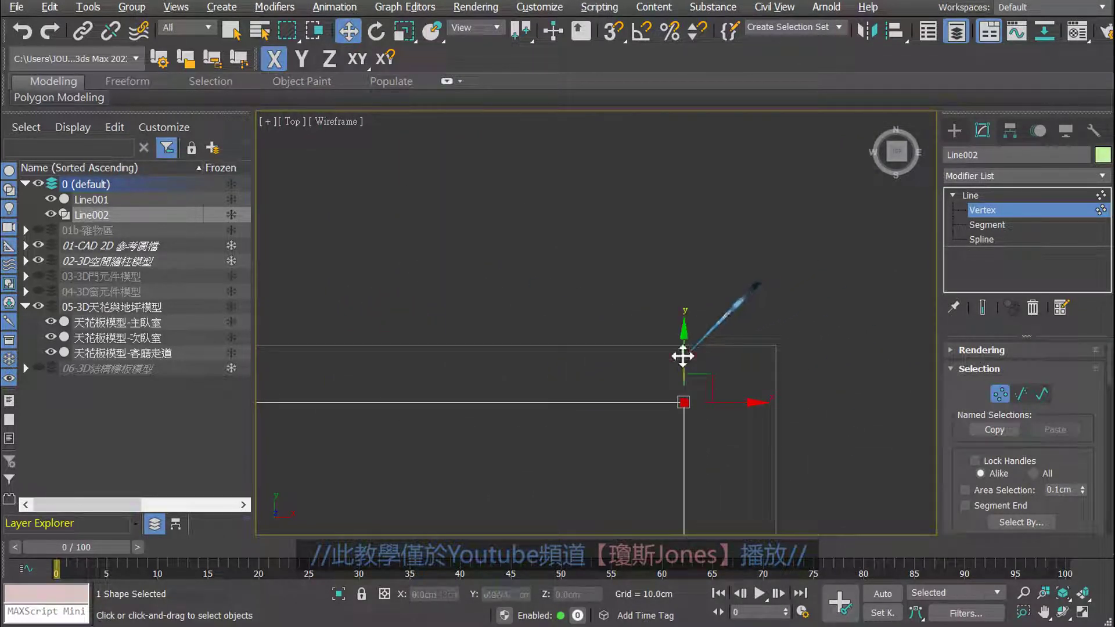
mouse_move(683, 356)
left_mouse_down()
mouse_move(686, 272)
mouse_move(684, 318)
left_mouse_up()
Select the bottom corner vertex and move it right, constrained horizontally with F5.
scroll(622, 284, "down", 1)
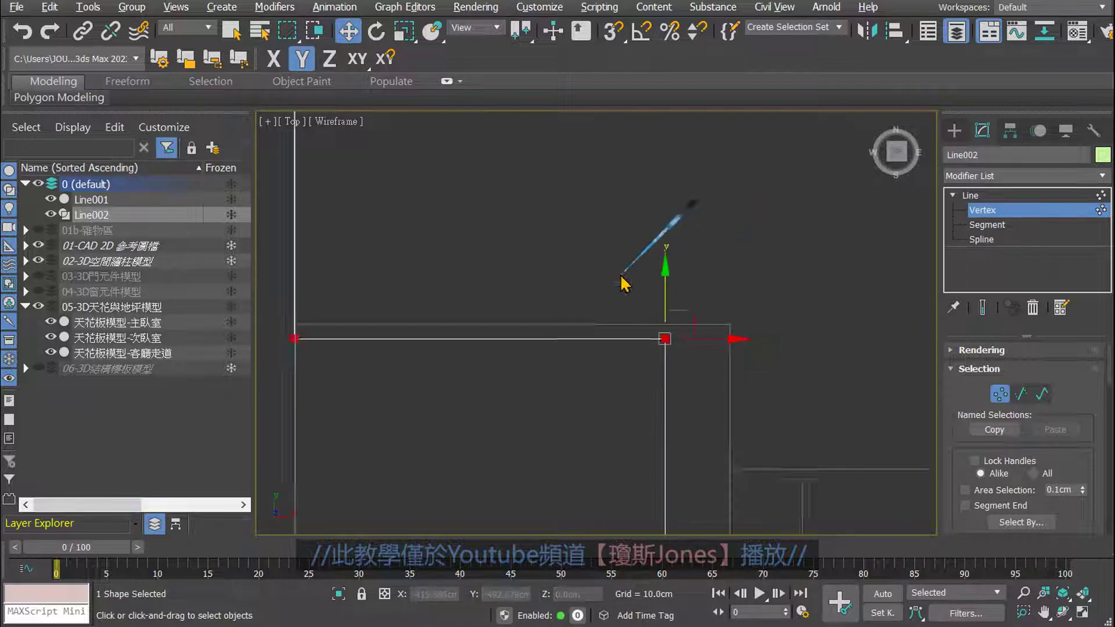
scroll(622, 284, "down", 2)
scroll(607, 270, "down", 1)
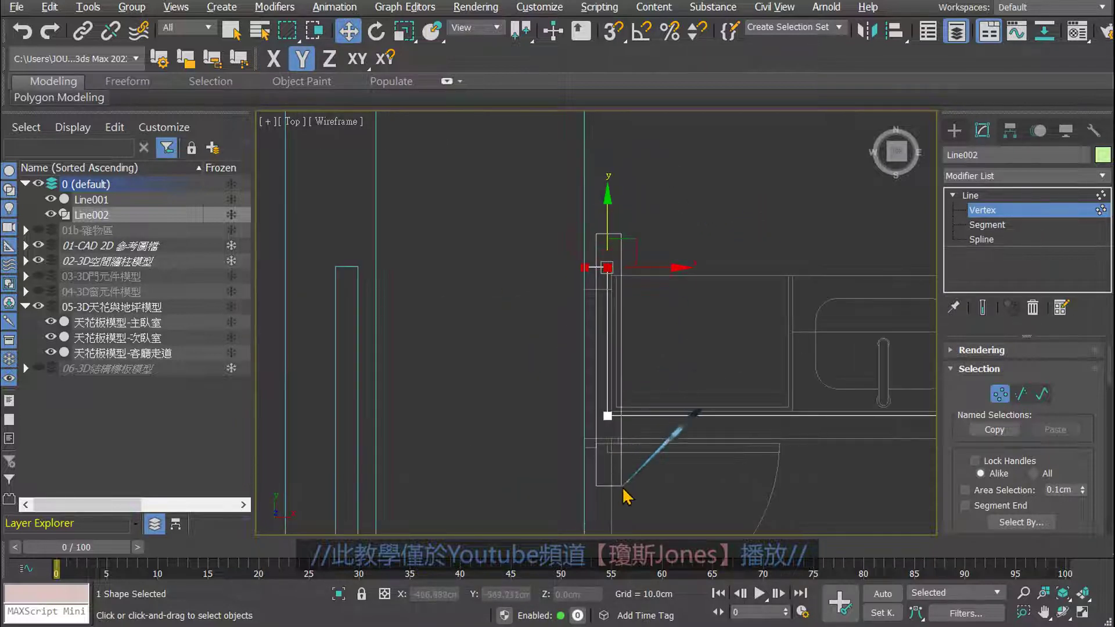
left_click(608, 416)
scroll(612, 378, "up", 3)
scroll(580, 336, "up", 2)
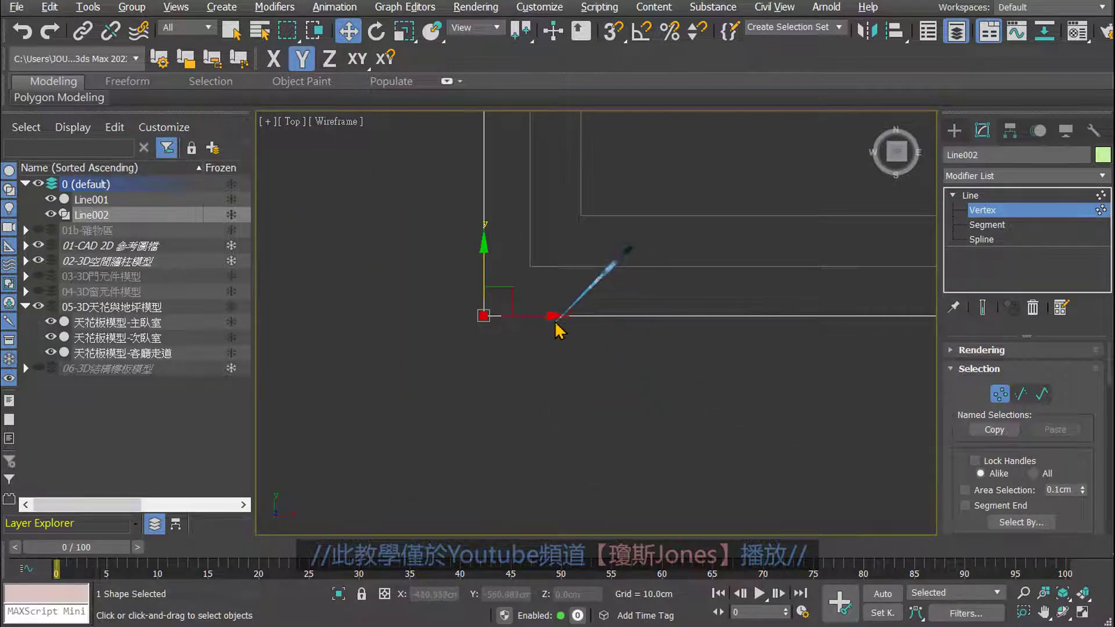
key("F5")
left_click_drag(548, 316, 567, 316)
Frame the whole kitchen and nudge the bottom-right corner vertex up onto the wall.
scroll(597, 411, "down", 2)
scroll(610, 417, "down", 1)
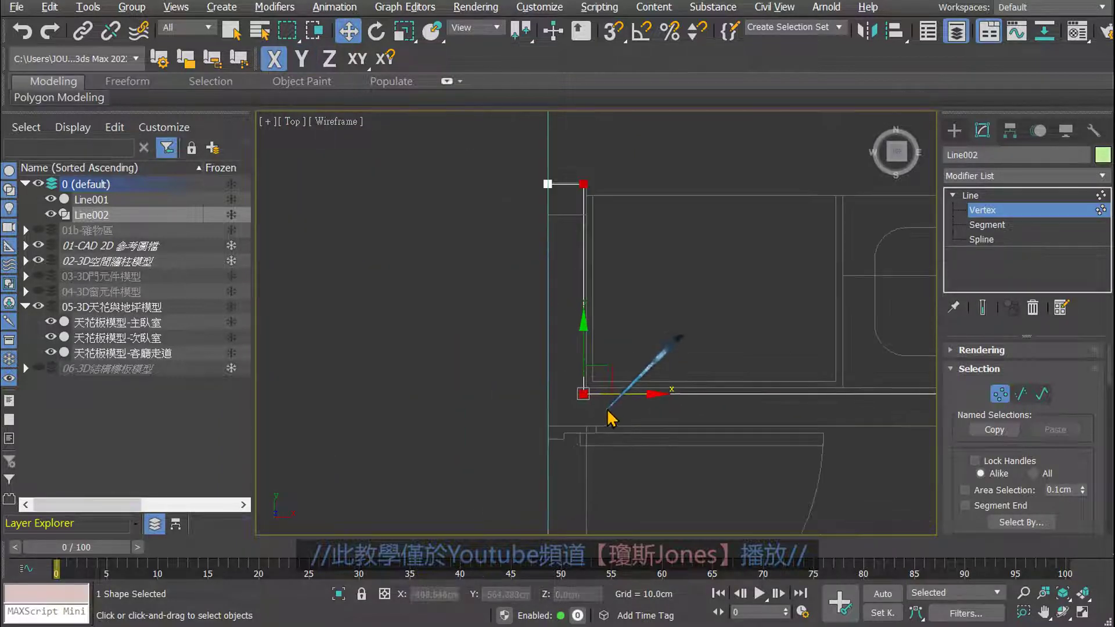
scroll(510, 386, "up", 3)
scroll(493, 397, "up", 2)
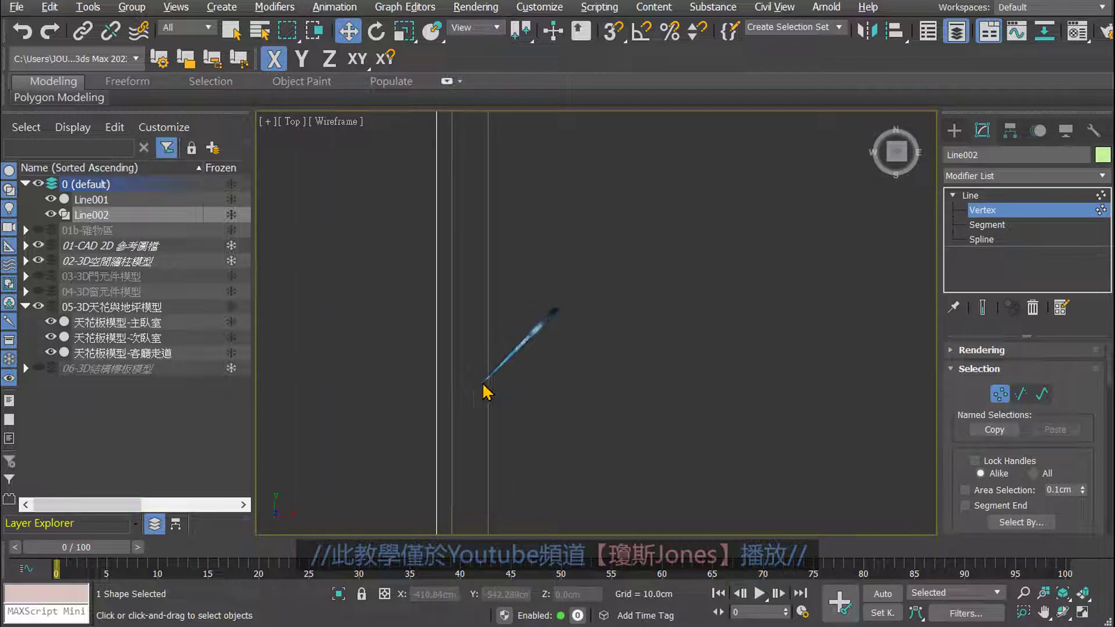
scroll(486, 384, "down", 2)
scroll(491, 383, "down", 1)
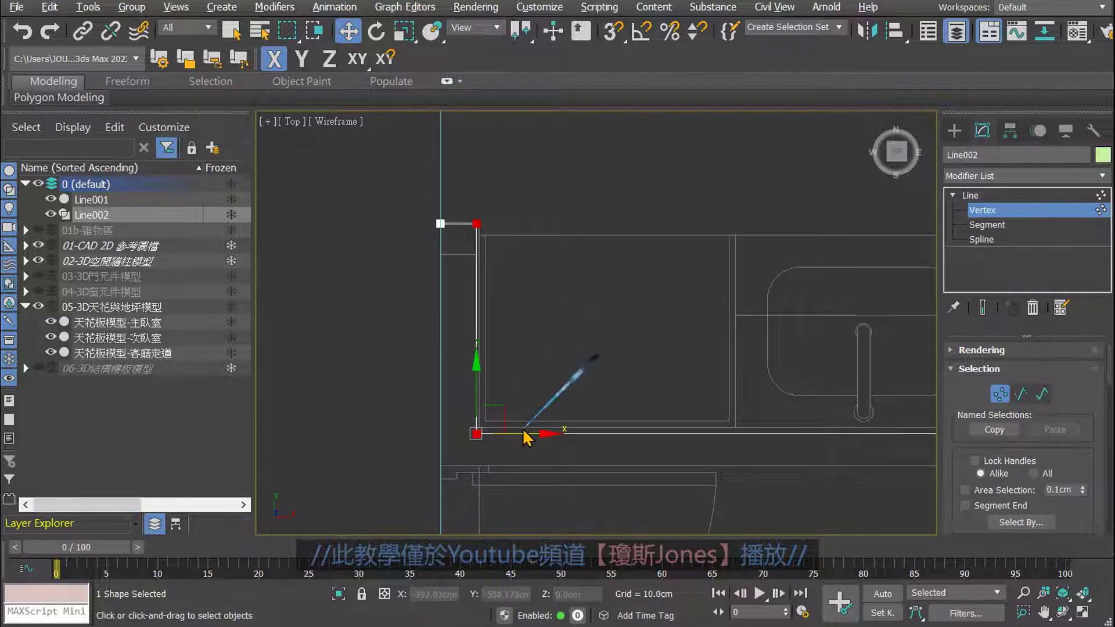
scroll(452, 435, "down", 1)
middle_click_drag(622, 453, 435, 416)
scroll(453, 422, "down", 1)
middle_click_drag(448, 354, 515, 341)
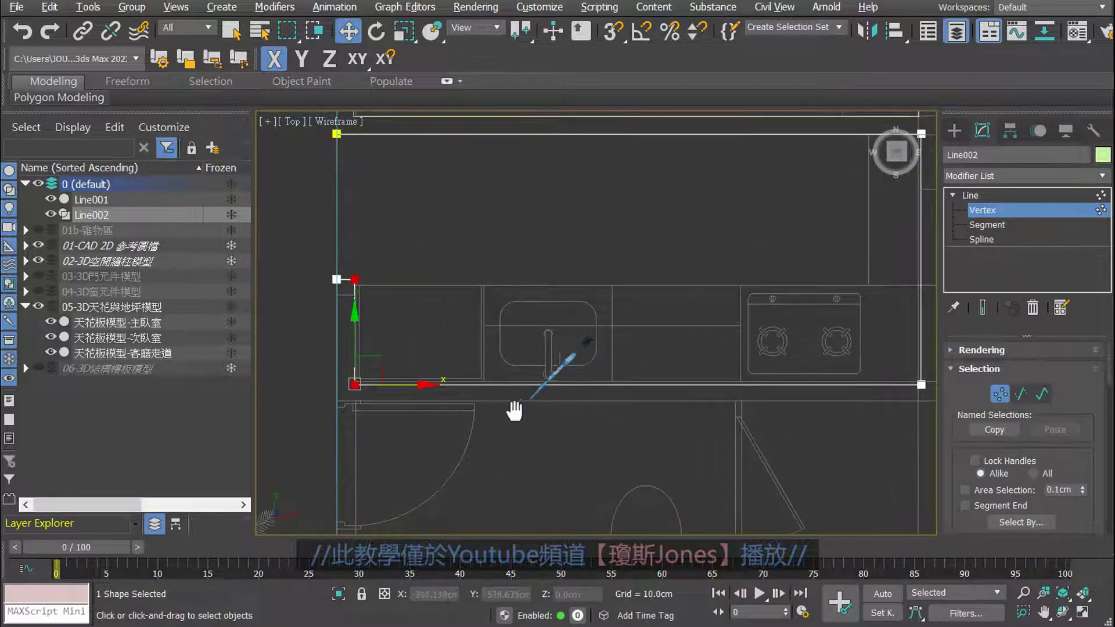
left_click_drag(916, 432, 933, 427)
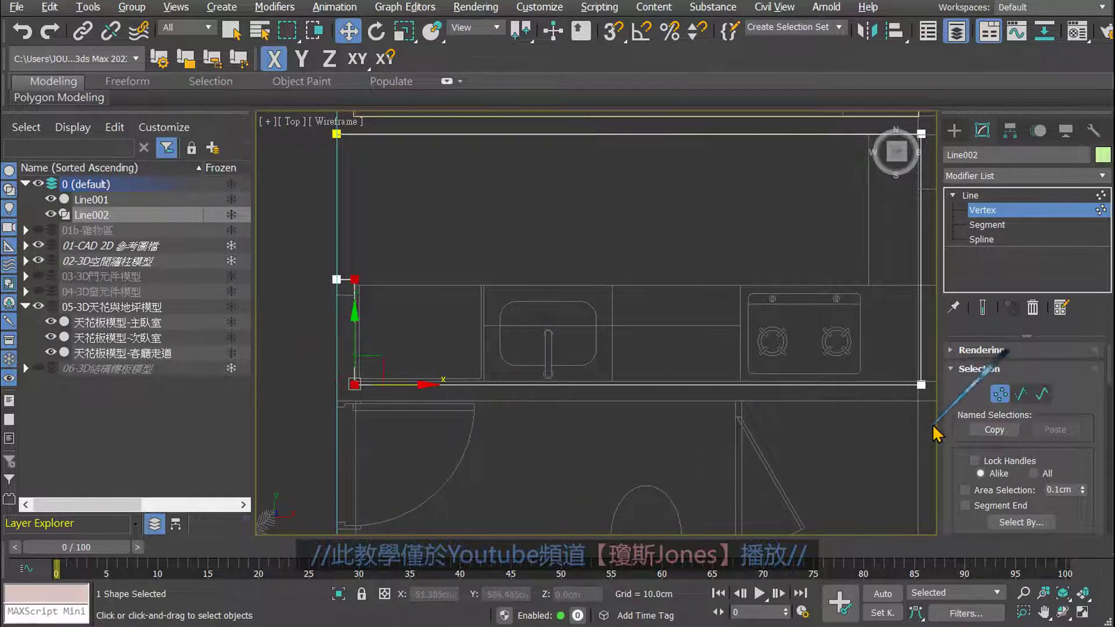
scroll(510, 447, "up", 2)
scroll(821, 349, "up", 2)
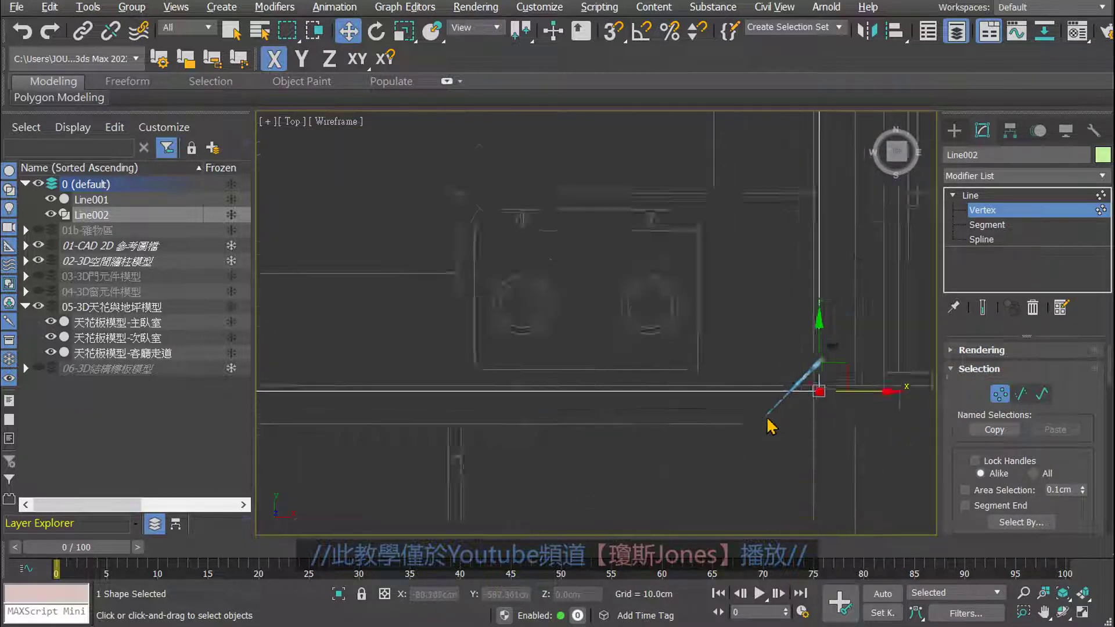
scroll(877, 340, "up", 2)
left_click_drag(853, 380, 851, 372)
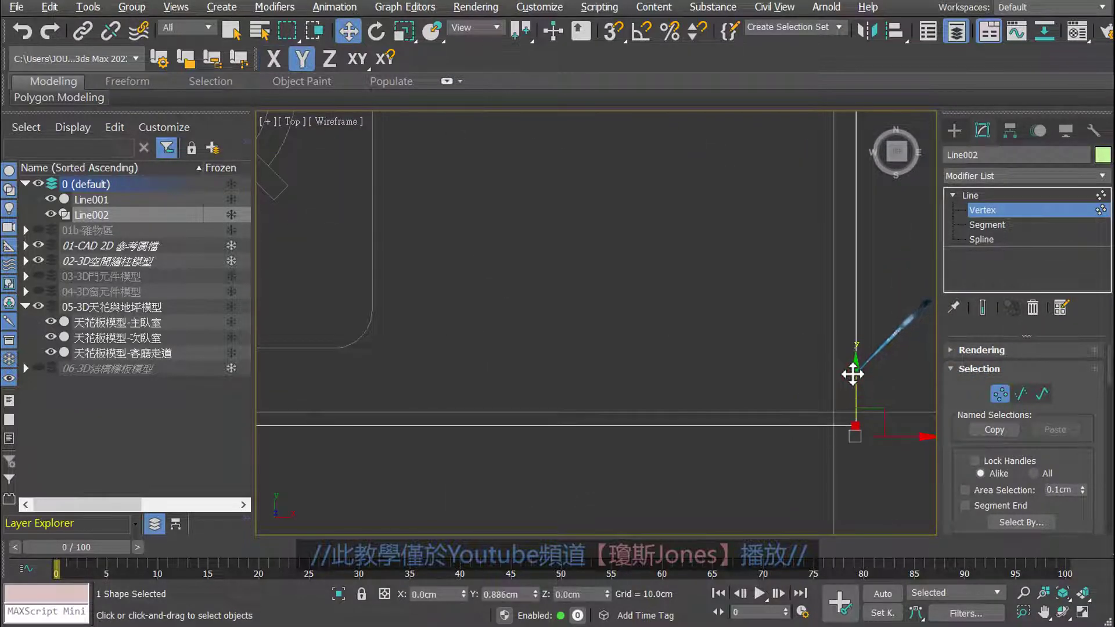
Move the corner vertex left onto the wall line, then return to Line level.
scroll(813, 389, "down", 1)
scroll(776, 400, "down", 2)
scroll(766, 232, "down", 2)
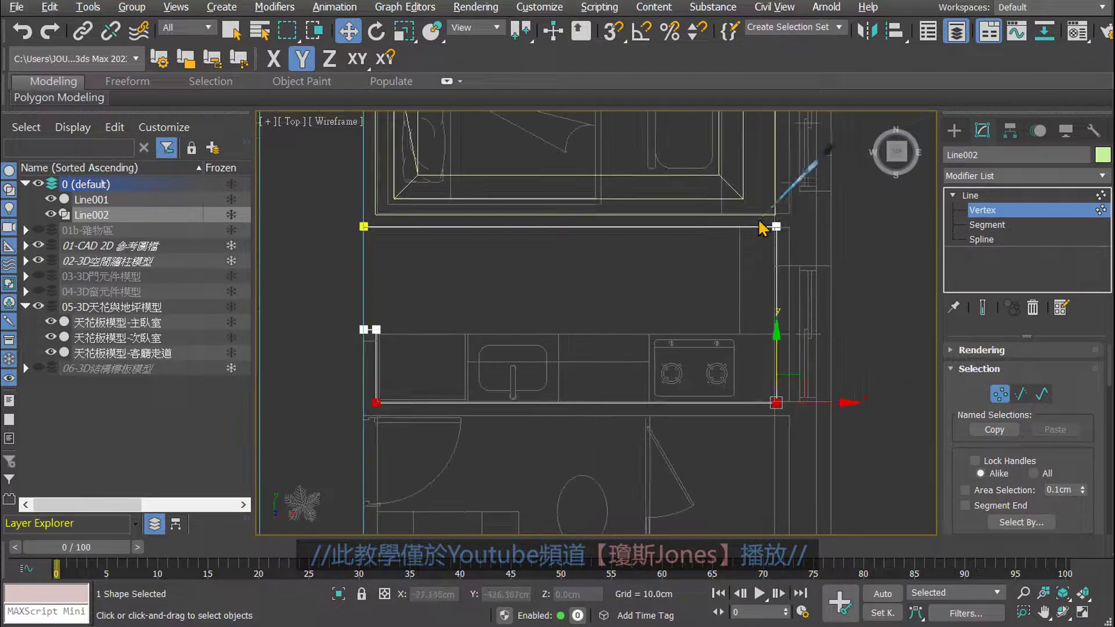
scroll(786, 166, "up", 2)
scroll(731, 451, "up", 2)
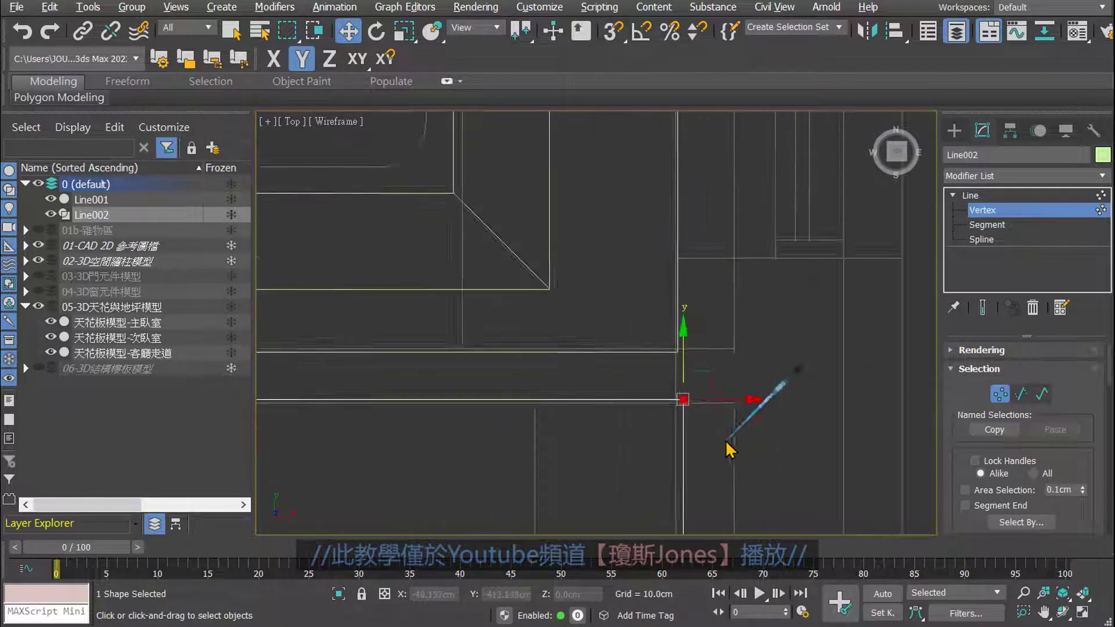
scroll(659, 389, "up", 2)
scroll(659, 348, "up", 1)
left_click_drag(642, 272, 609, 273)
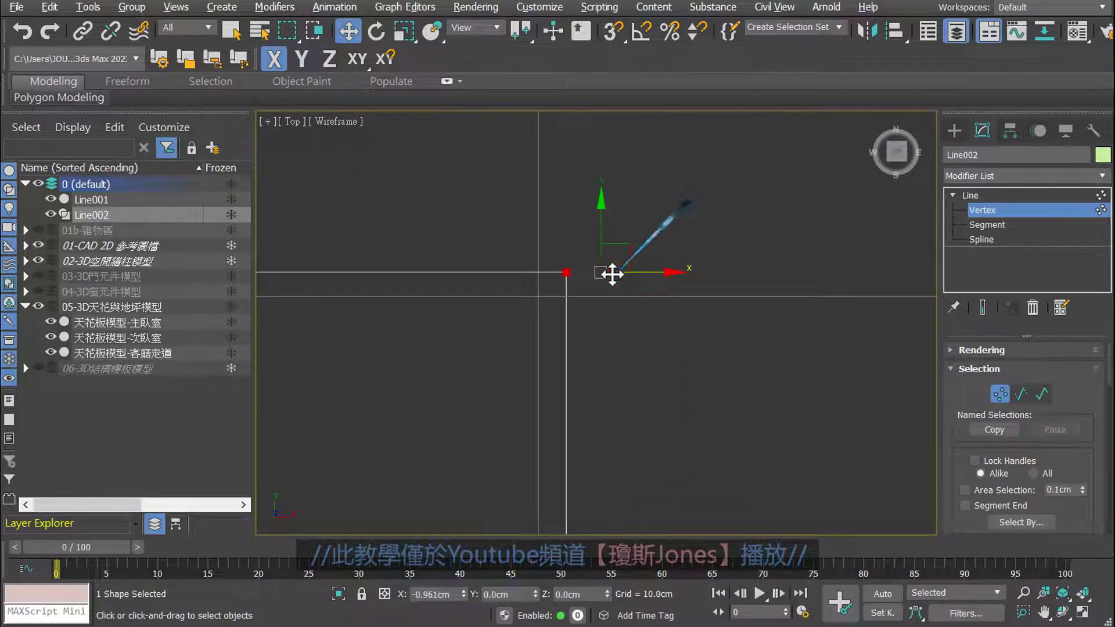
scroll(610, 339, "down", 2)
scroll(569, 374, "down", 1)
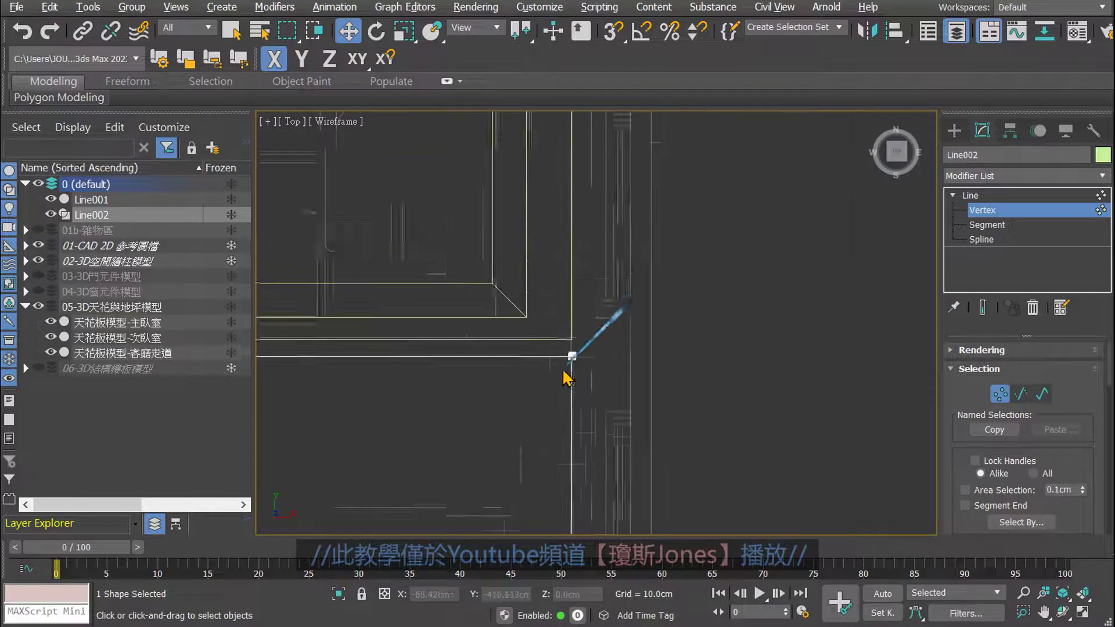
scroll(546, 395, "down", 1)
middle_click_drag(524, 413, 588, 290)
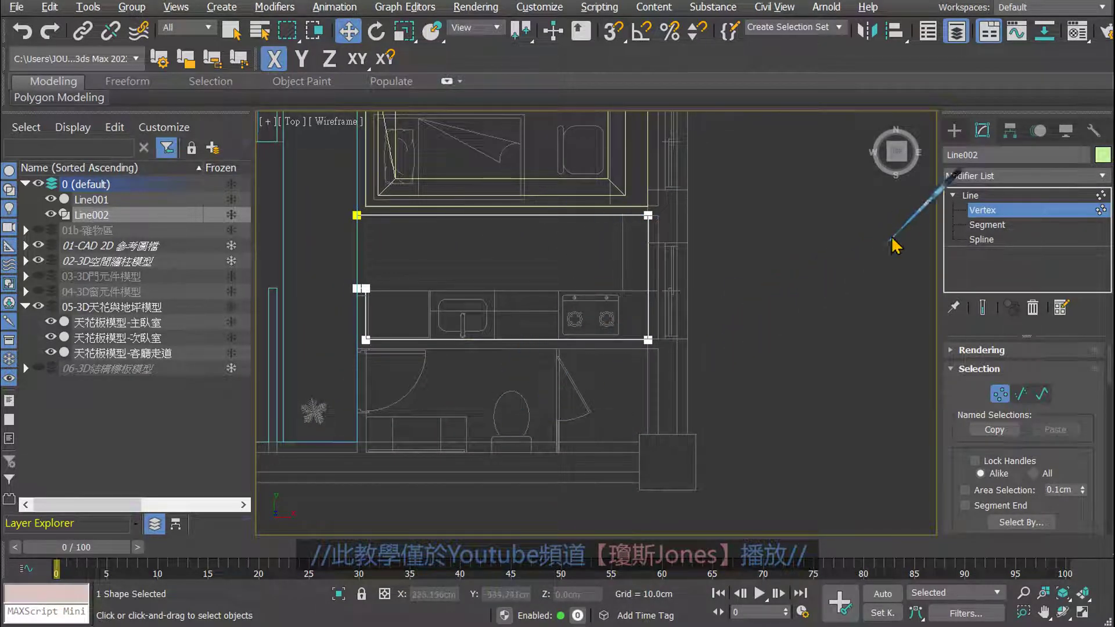
left_click(958, 209)
Maximize the Perspective view and set Line002's Z coordinate to 270 cm.
middle_click_drag(592, 274, 617, 290)
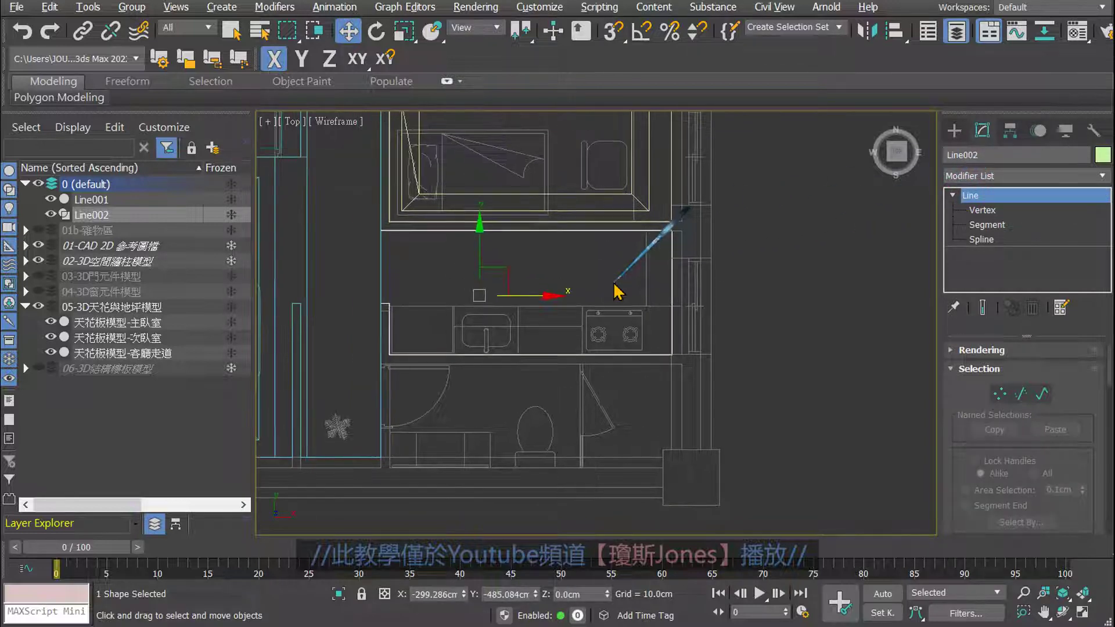
key("alt+w")
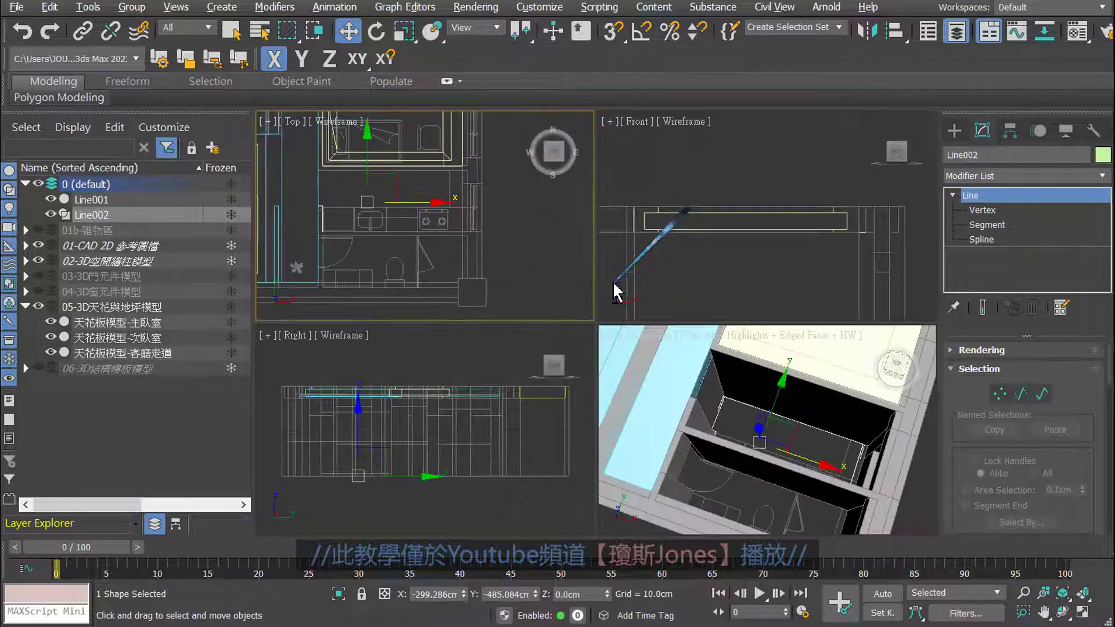
middle_click(779, 351)
key("alt+w")
scroll(639, 341, "down", 2)
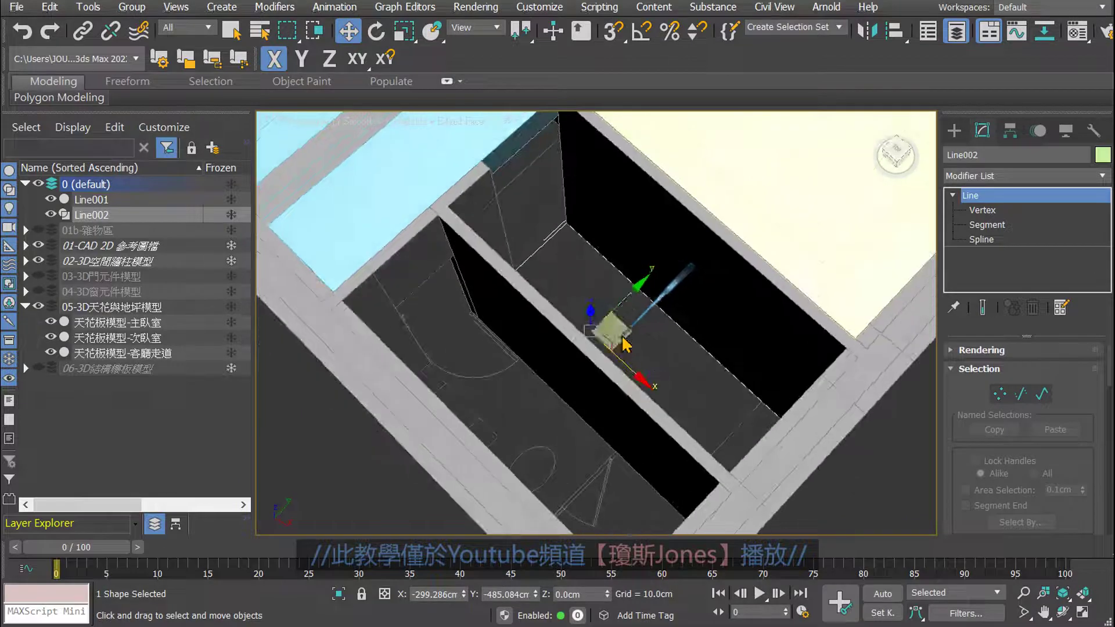
scroll(580, 334, "down", 2)
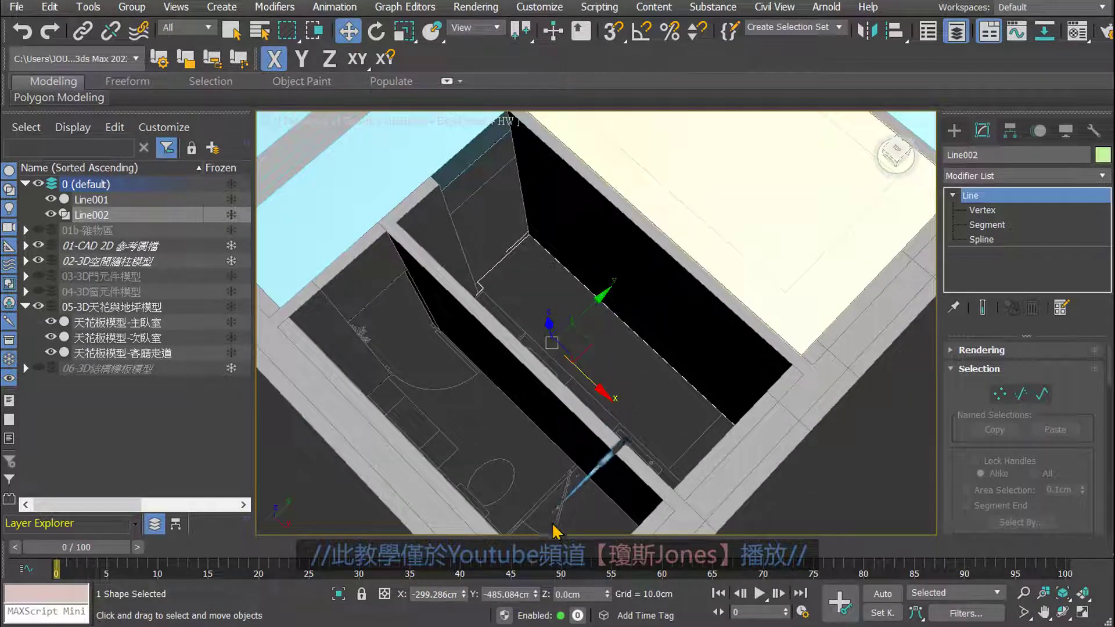
left_click(566, 593)
type("270")
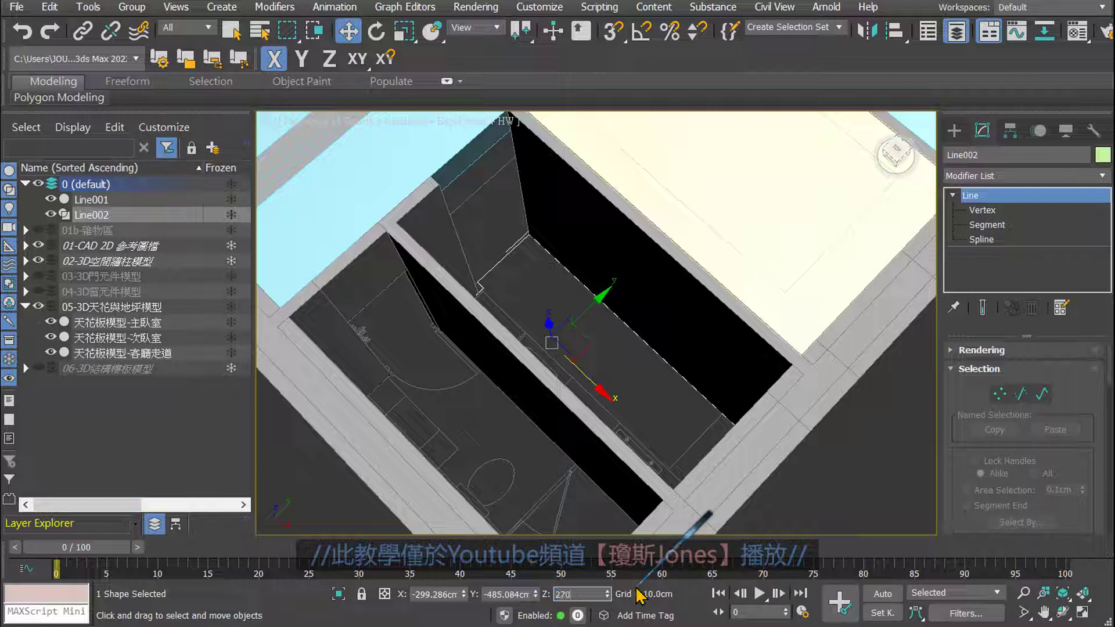
key("Return")
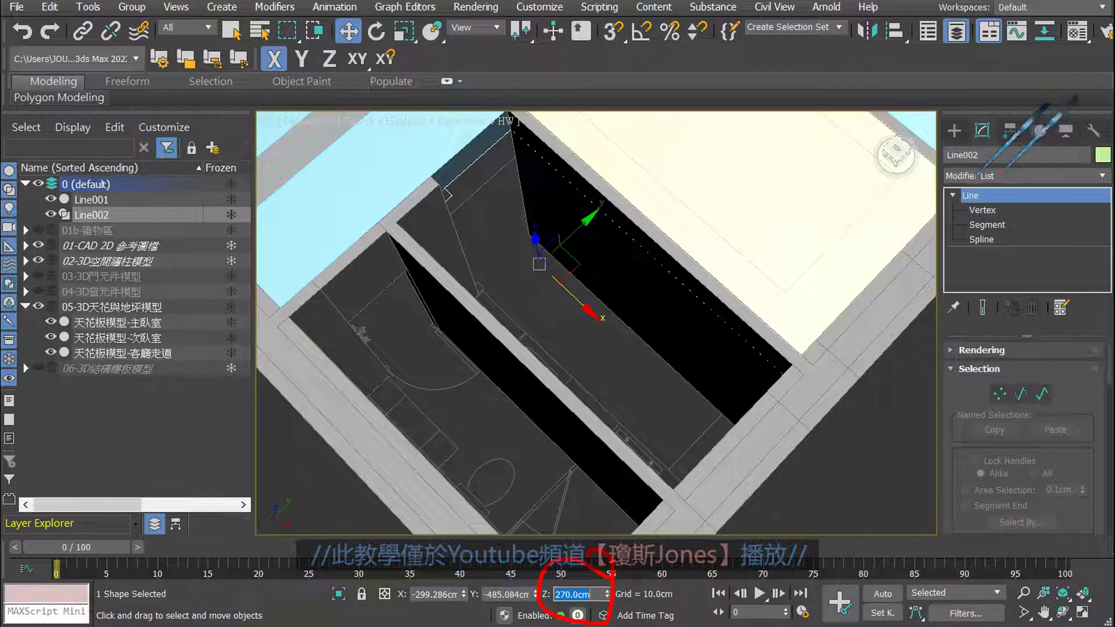
left_click_drag(1007, 181, 1008, 185)
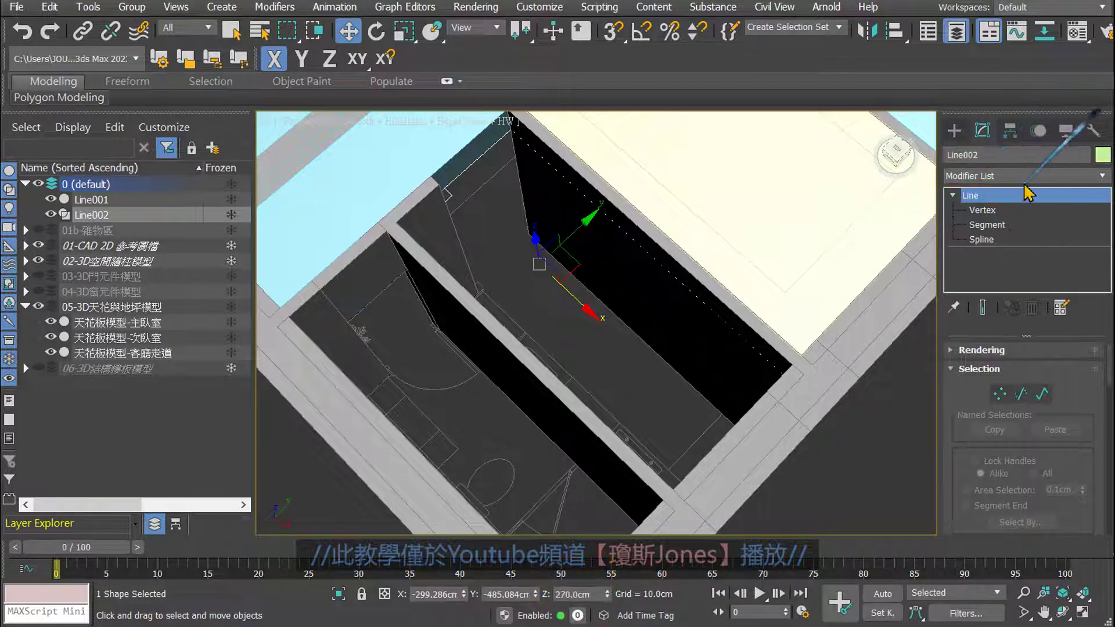
Add an Extrude modifier to Line002, making a 186 cm solid block.
left_click(1024, 176)
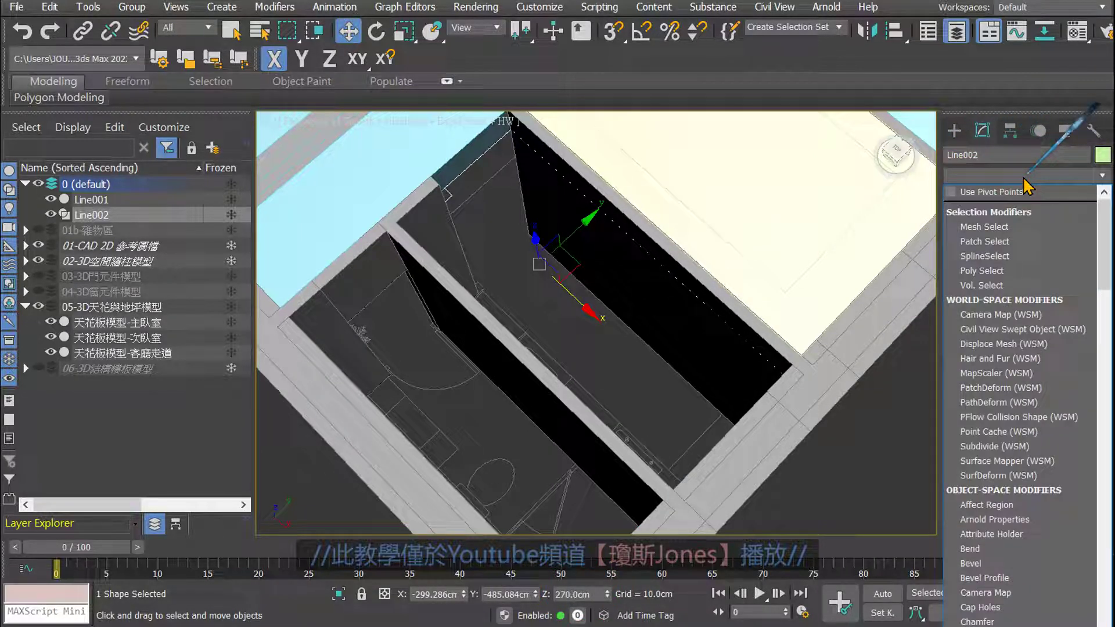
key("e")
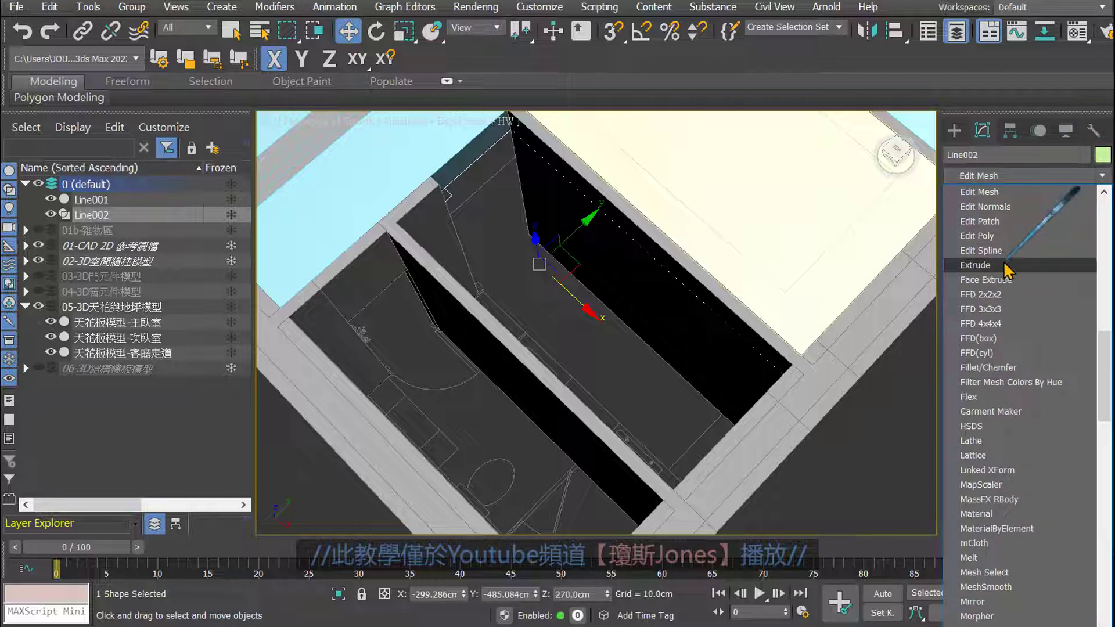
left_click(1006, 266)
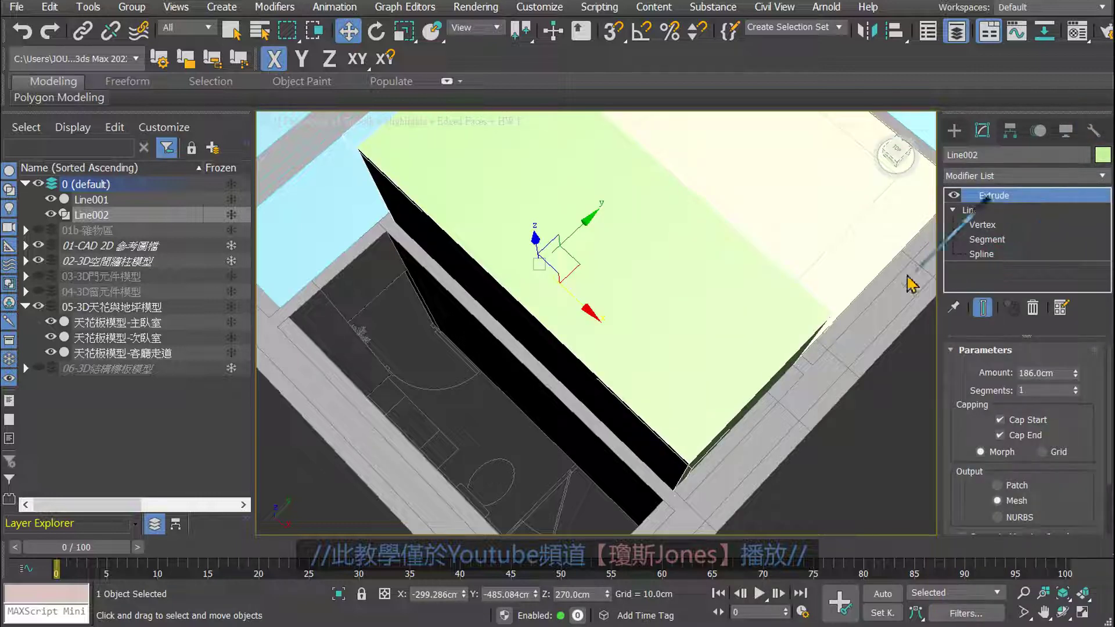
middle_click_drag(714, 360, 696, 335, "alt")
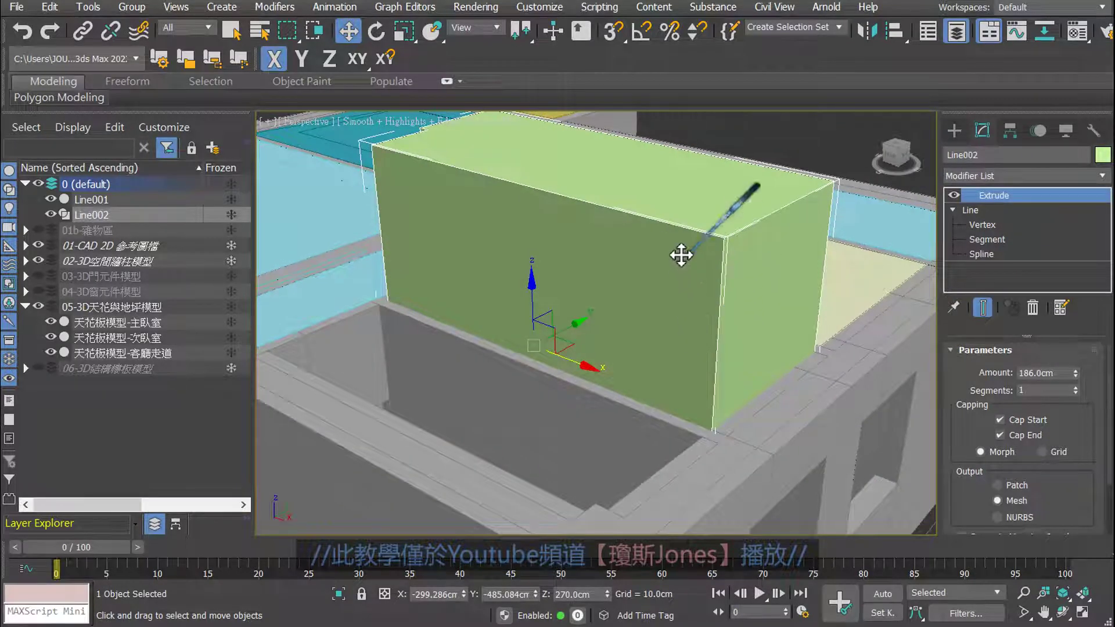
Convert the extruded block to an Editable Poly and show its sub-object levels.
right_click(688, 258)
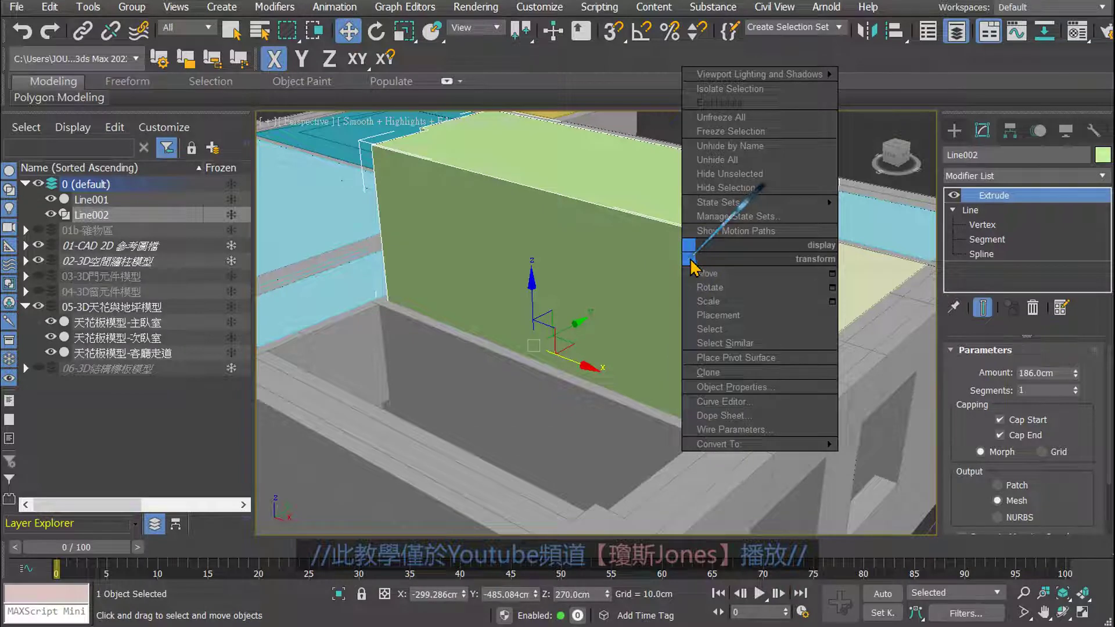
mouse_move(758, 444)
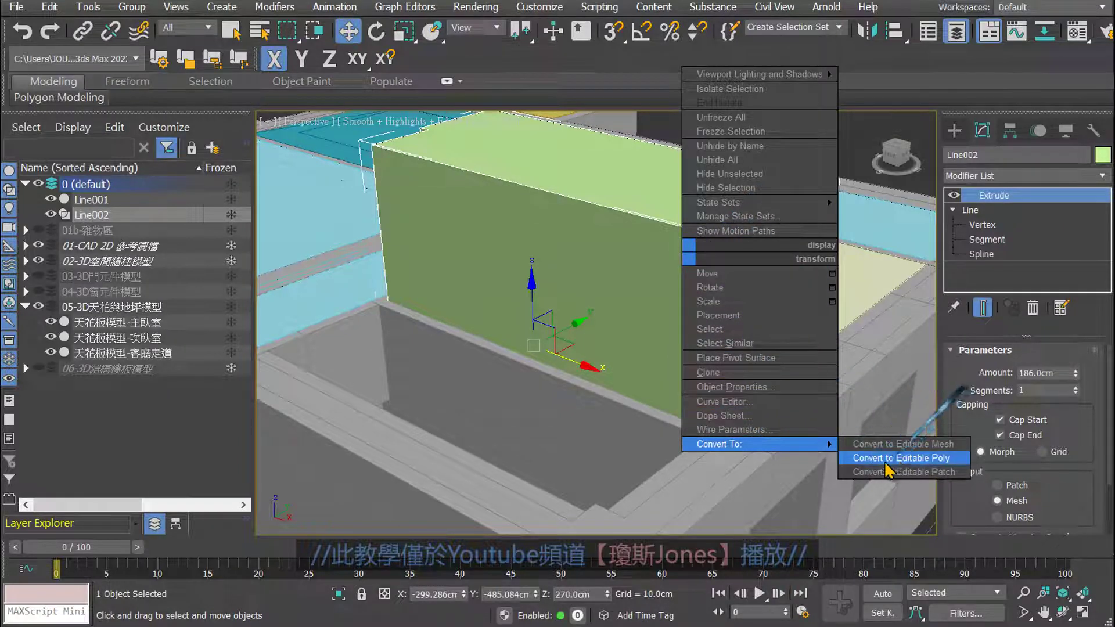
left_click(902, 459)
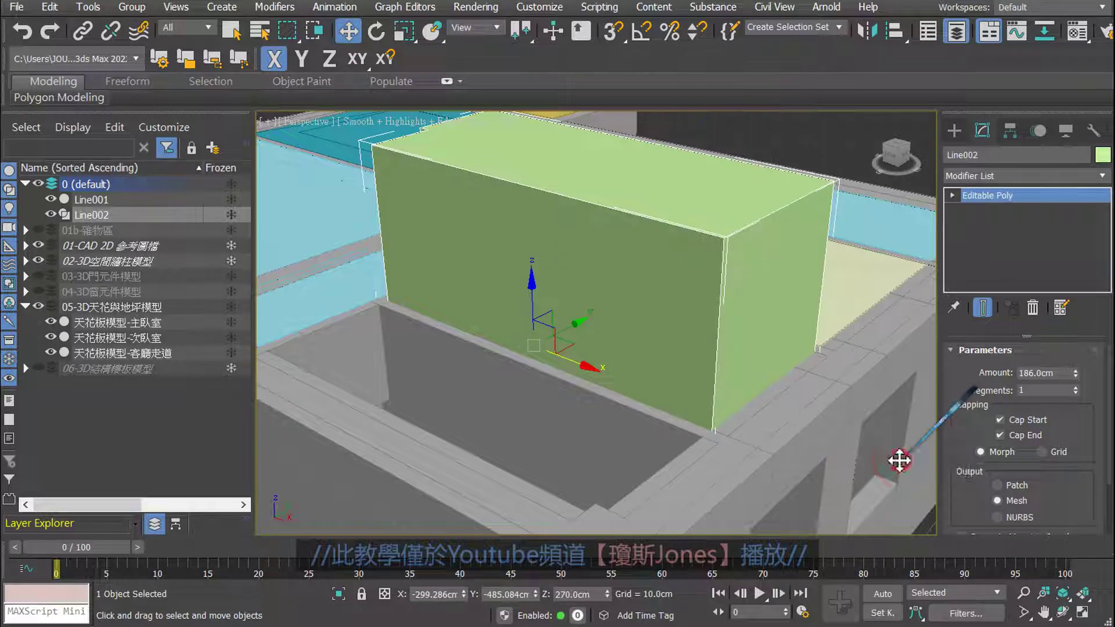
left_click(952, 196)
At Vertex level, select all six vertices along the box's top.
left_click(981, 210)
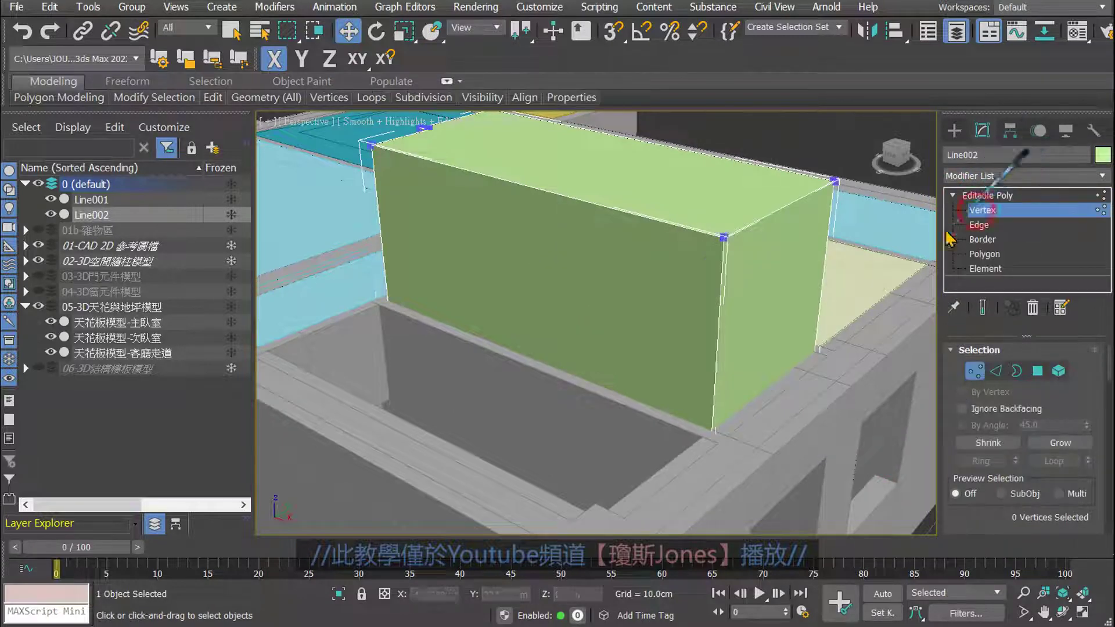
mouse_move(657, 279)
middle_mouse_down("alt")
mouse_move(778, 212)
mouse_move(772, 200)
mouse_move(842, 182)
middle_mouse_up("alt")
left_click_drag(840, 182, 349, 307)
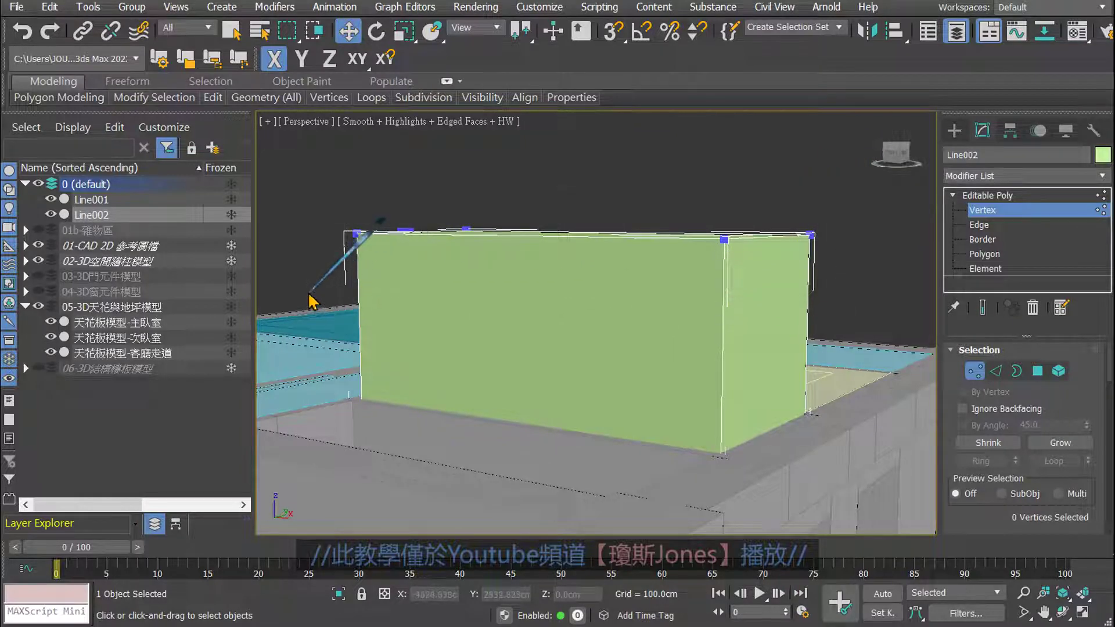
mouse_move(424, 363)
middle_mouse_down("alt")
mouse_move(391, 304)
mouse_move(569, 313)
mouse_move(510, 330)
mouse_move(580, 324)
mouse_move(759, 361)
mouse_move(847, 353)
mouse_move(618, 352)
mouse_move(629, 347)
middle_mouse_up("alt")
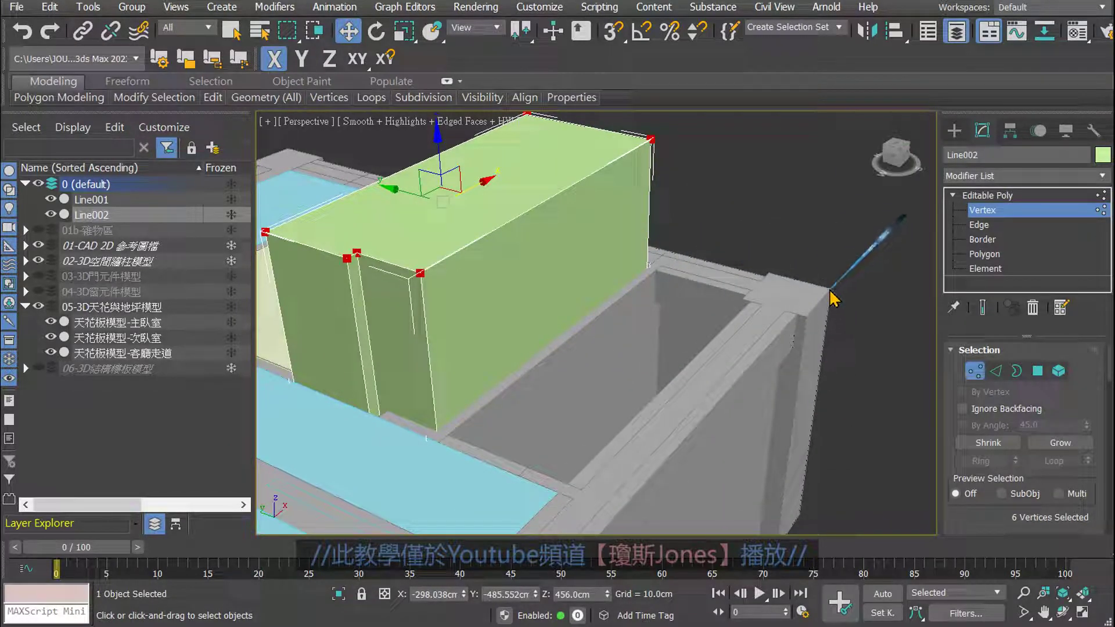
middle_click_drag(829, 296, 778, 240)
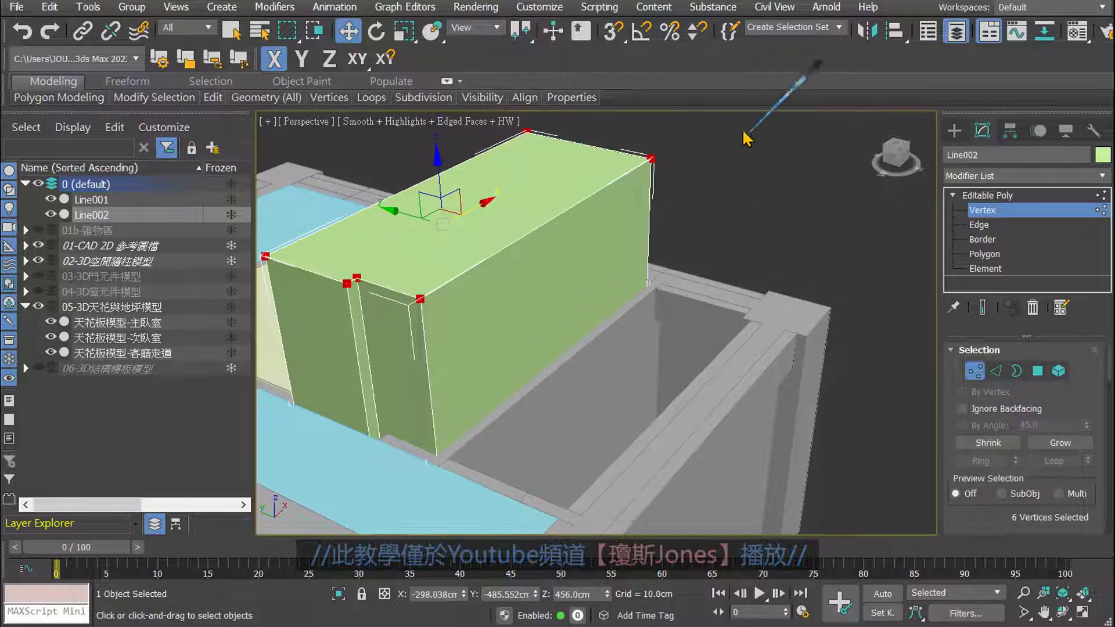
With vertex snap and axis constraint on, lock to Z and snap the top vertices to 310 cm.
left_click(612, 30)
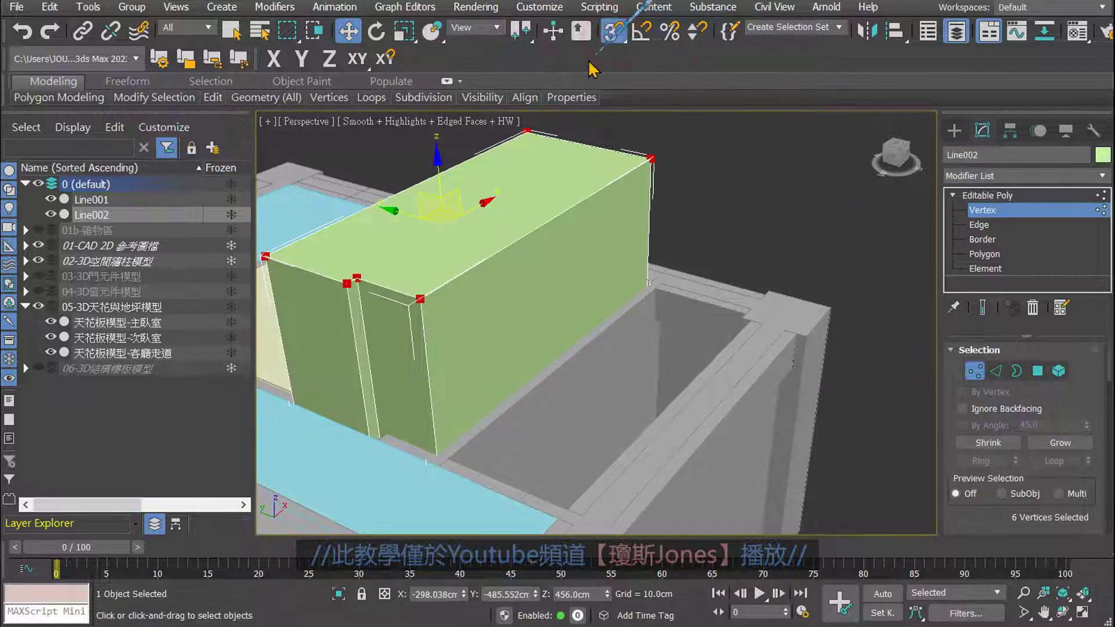
left_click(385, 58)
middle_click_drag(401, 110, 410, 141, "alt")
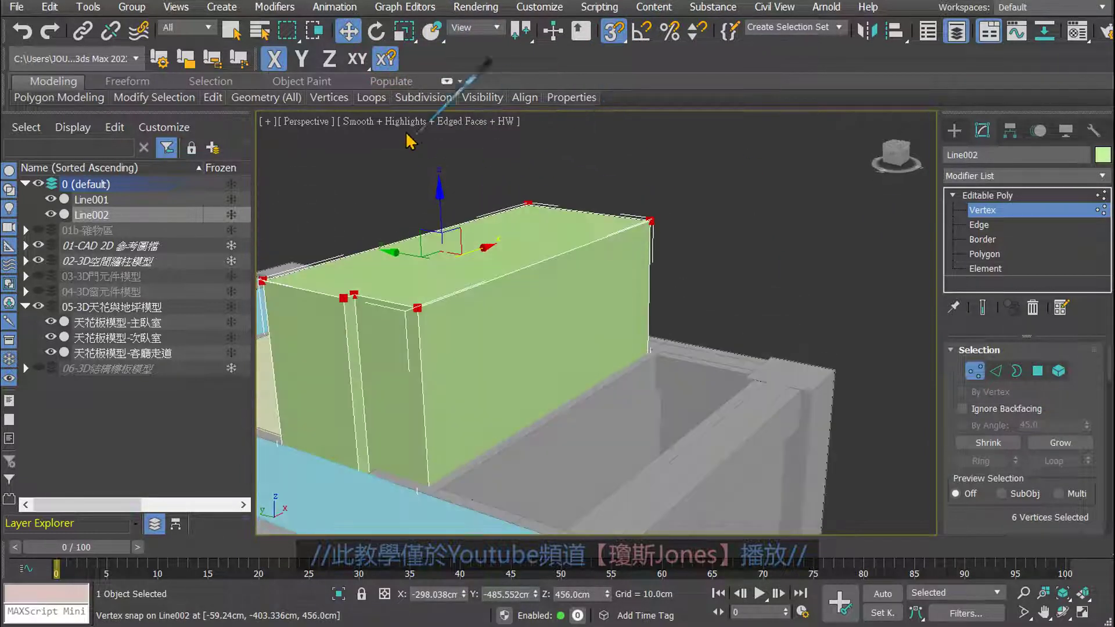
left_click(329, 60)
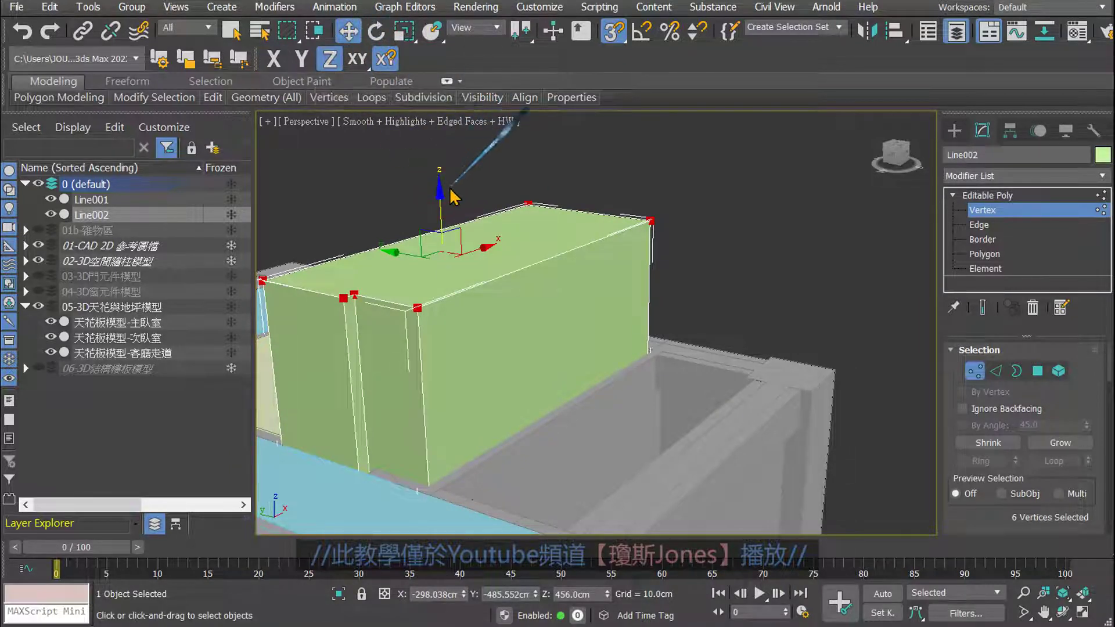
mouse_move(440, 191)
left_mouse_down()
mouse_move(834, 369)
mouse_move(801, 233)
left_mouse_up()
mouse_move(801, 232)
middle_mouse_down("alt")
mouse_move(746, 267)
mouse_move(704, 274)
mouse_move(834, 224)
mouse_move(796, 311)
mouse_move(839, 310)
middle_mouse_up("alt")
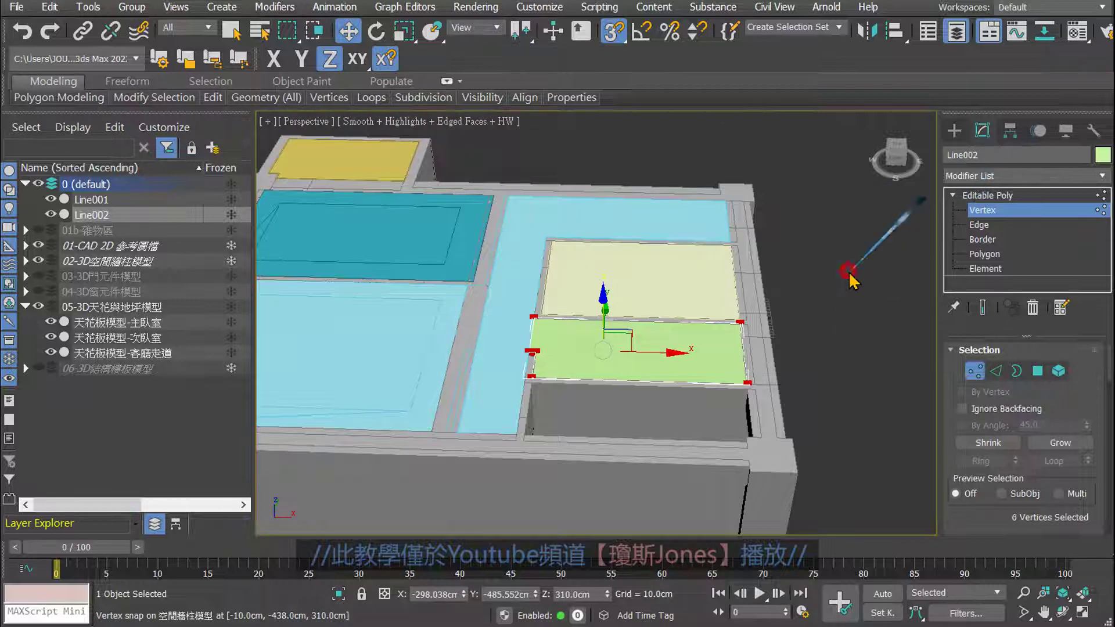
left_click(987, 195)
mouse_move(755, 244)
middle_mouse_down("alt")
mouse_move(739, 256)
mouse_move(764, 307)
middle_mouse_up("alt")
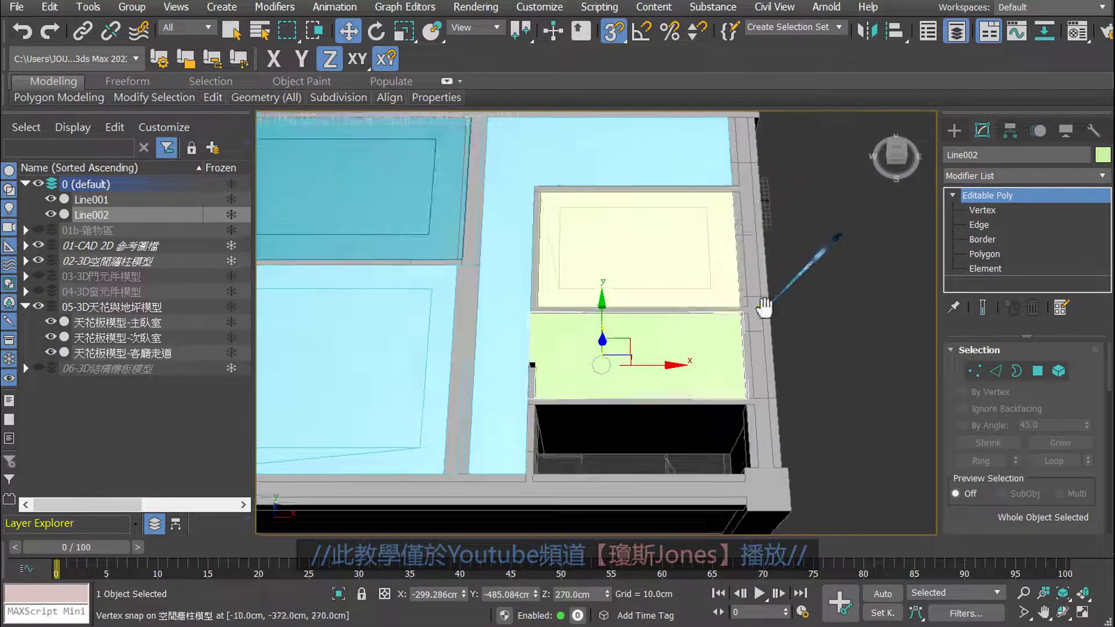
Zoom in on the slab corner and re-enter Line002's Vertex level.
scroll(530, 303, "up", 2)
scroll(573, 259, "up", 3)
scroll(572, 308, "up", 3)
scroll(563, 255, "up", 3)
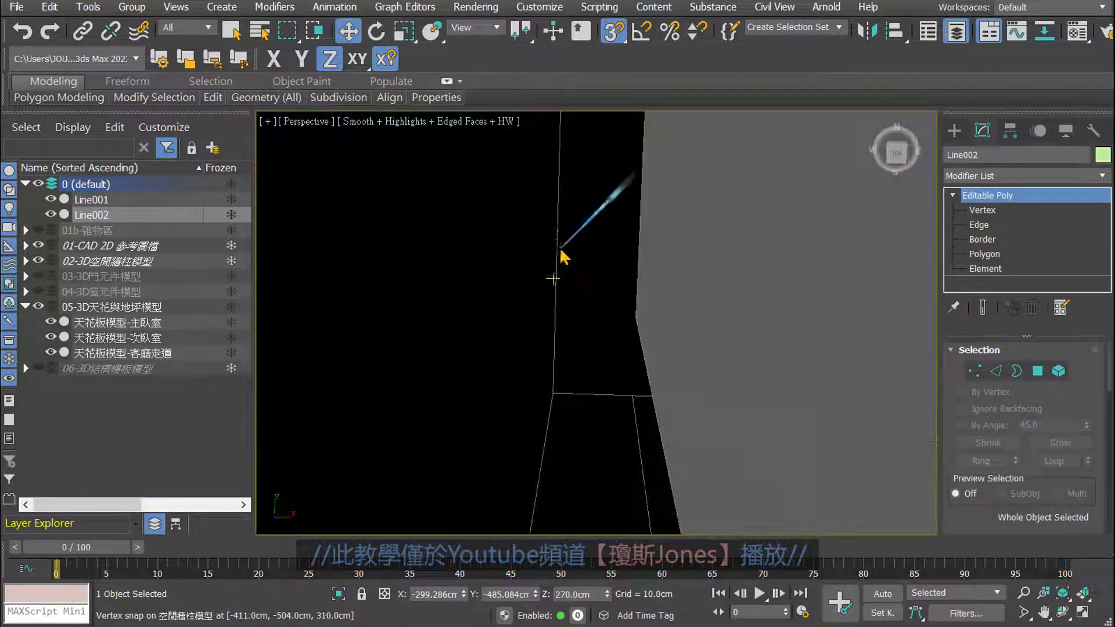
scroll(563, 256, "down", 4)
scroll(566, 253, "up", 1)
scroll(566, 261, "up", 1)
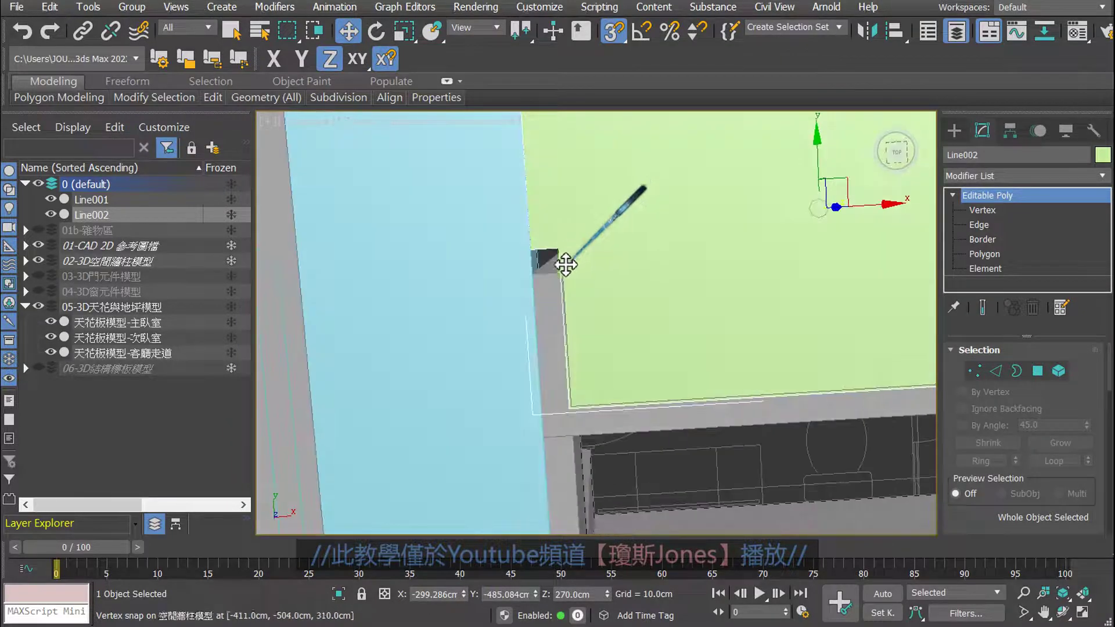
mouse_move(656, 286)
middle_mouse_down("alt")
mouse_move(668, 268)
mouse_move(630, 273)
middle_mouse_up("alt")
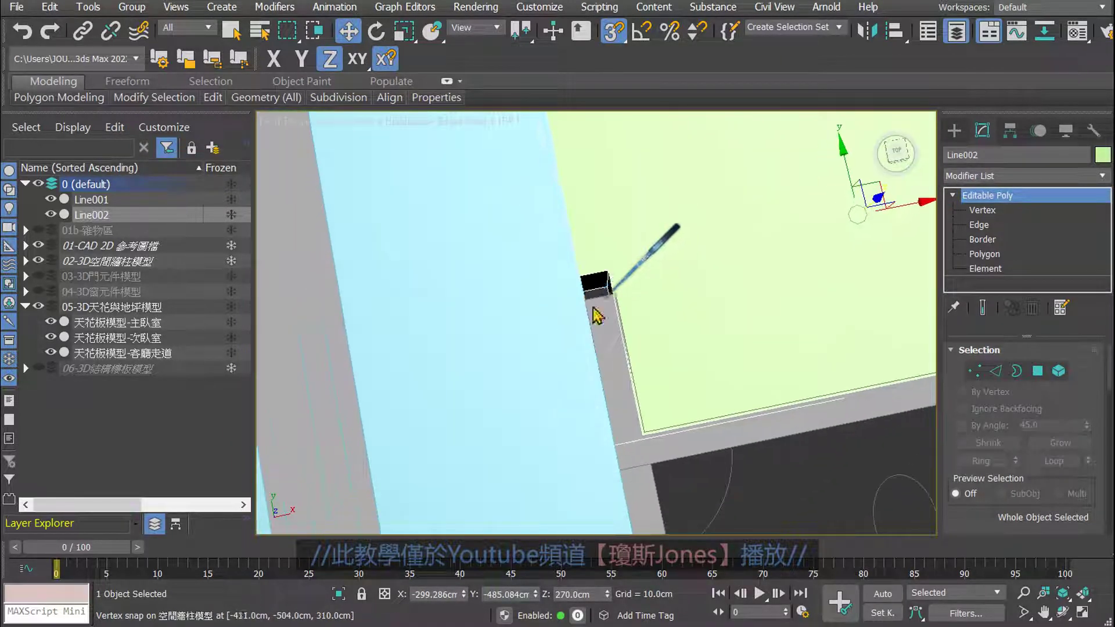
left_click(981, 210)
scroll(685, 307, "up", 2)
scroll(721, 393, "up", 3)
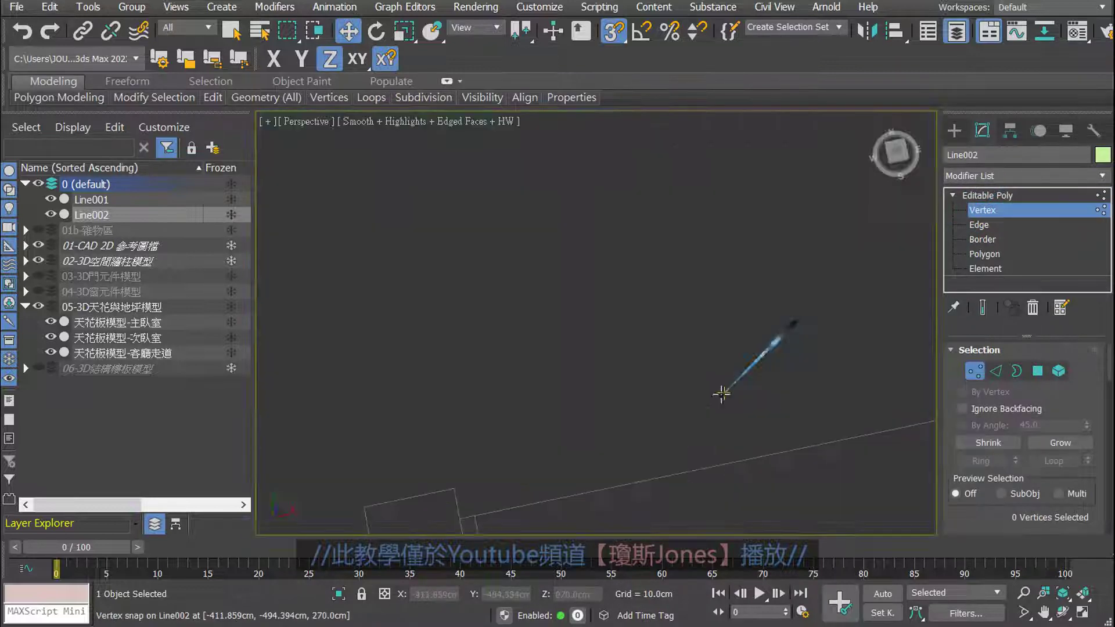
scroll(722, 393, "down", 3)
scroll(722, 393, "down", 2)
scroll(726, 389, "up", 2)
scroll(730, 386, "up", 2)
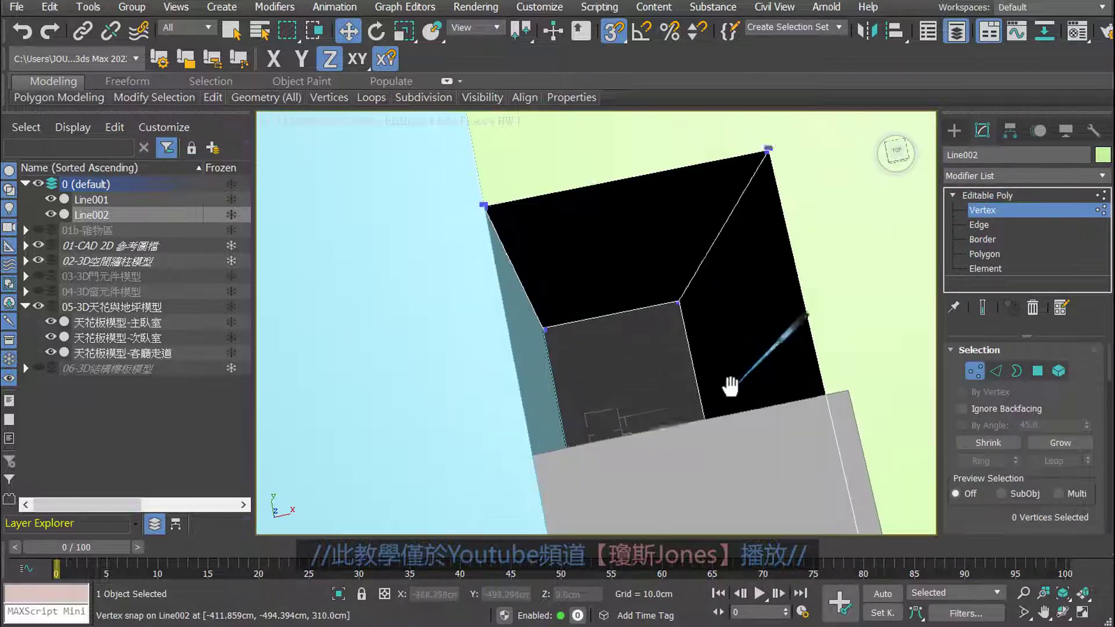
middle_click_drag(730, 386, 733, 399)
In the Top view, select the four top-edge vertices and move them about 10 cm down in Y with snap off.
key("alt+w")
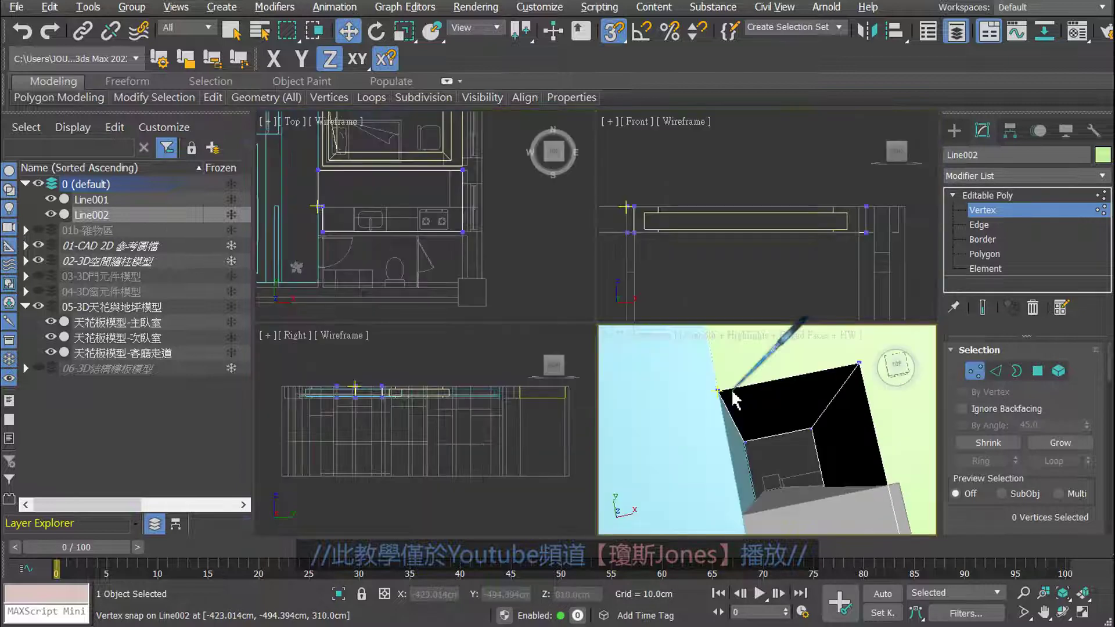
scroll(433, 264, "up", 2)
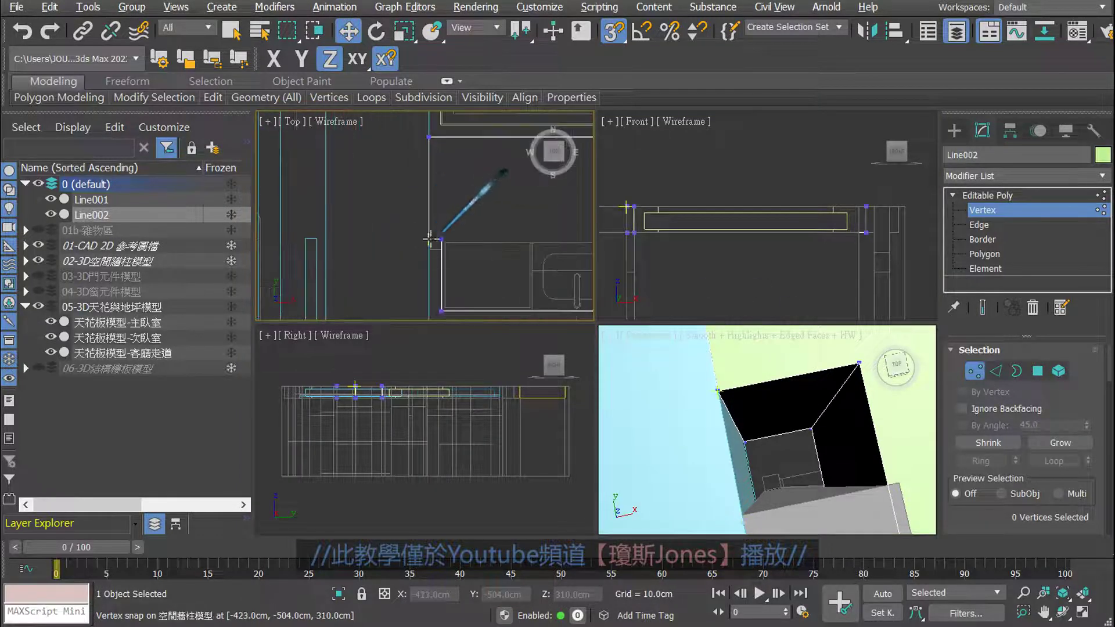
scroll(430, 266, "up", 2)
scroll(426, 268, "up", 1)
middle_click_drag(426, 268, 422, 241)
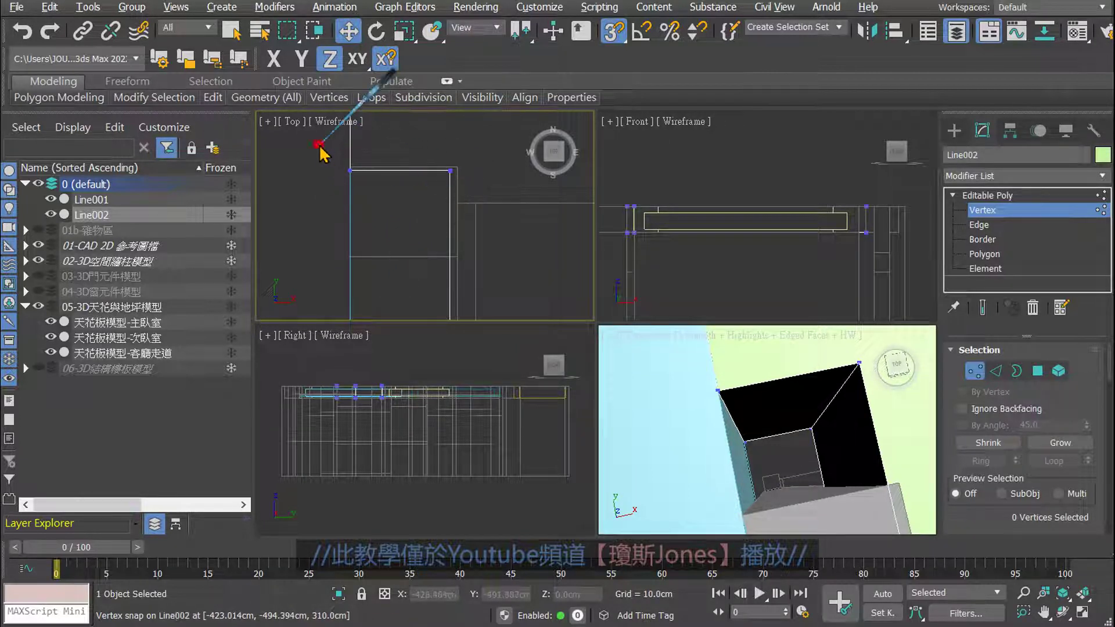
left_click_drag(324, 137, 474, 180)
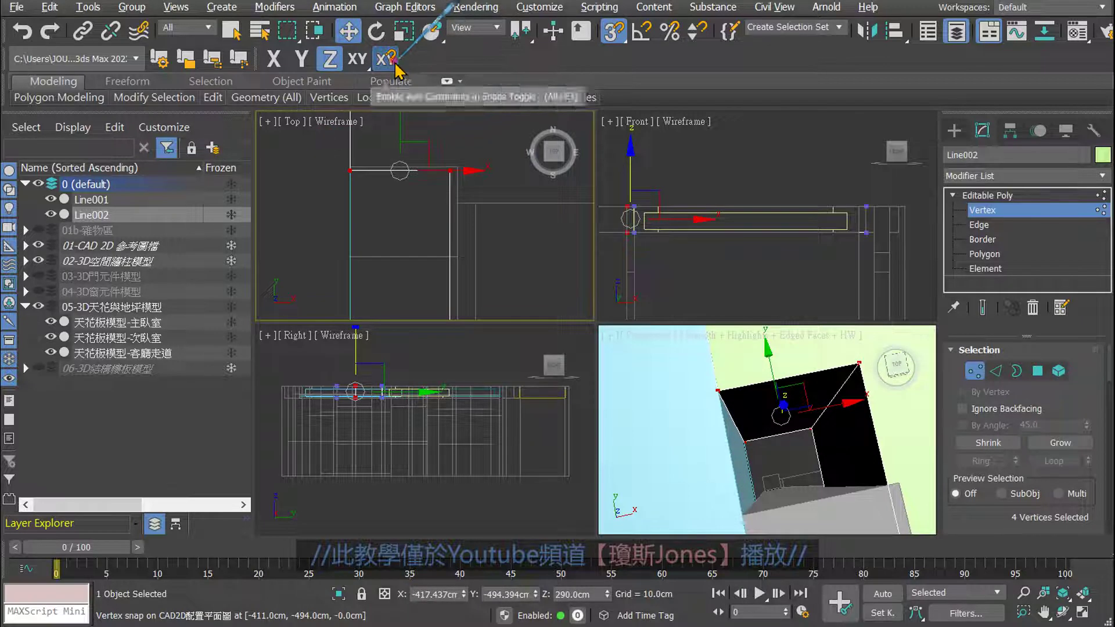
key("s")
middle_click_drag(500, 161, 495, 174)
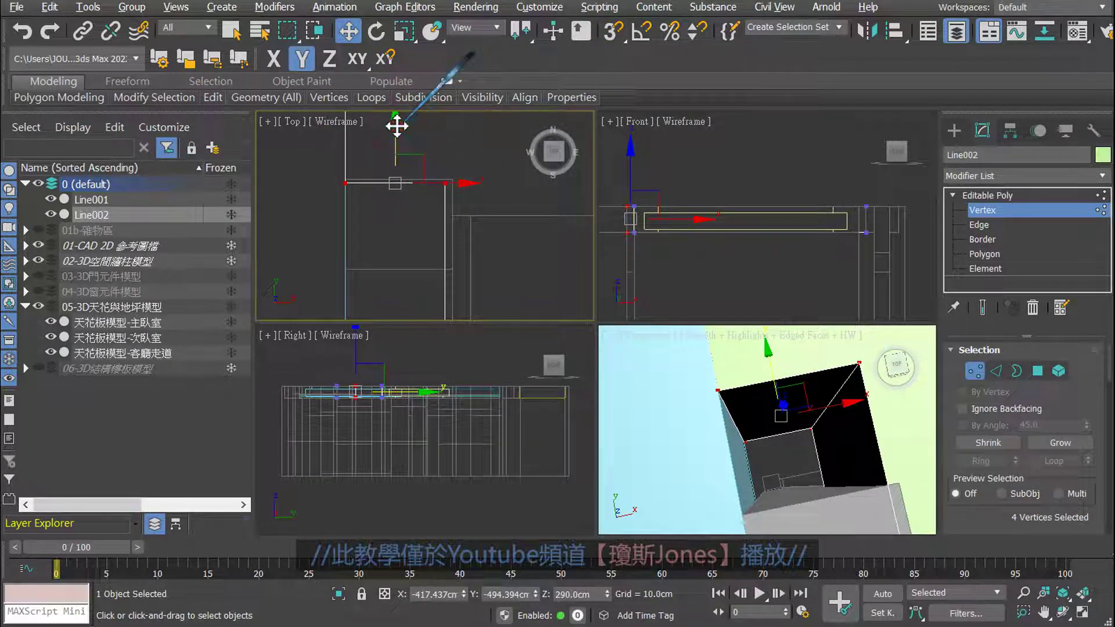
left_click_drag(397, 126, 387, 299)
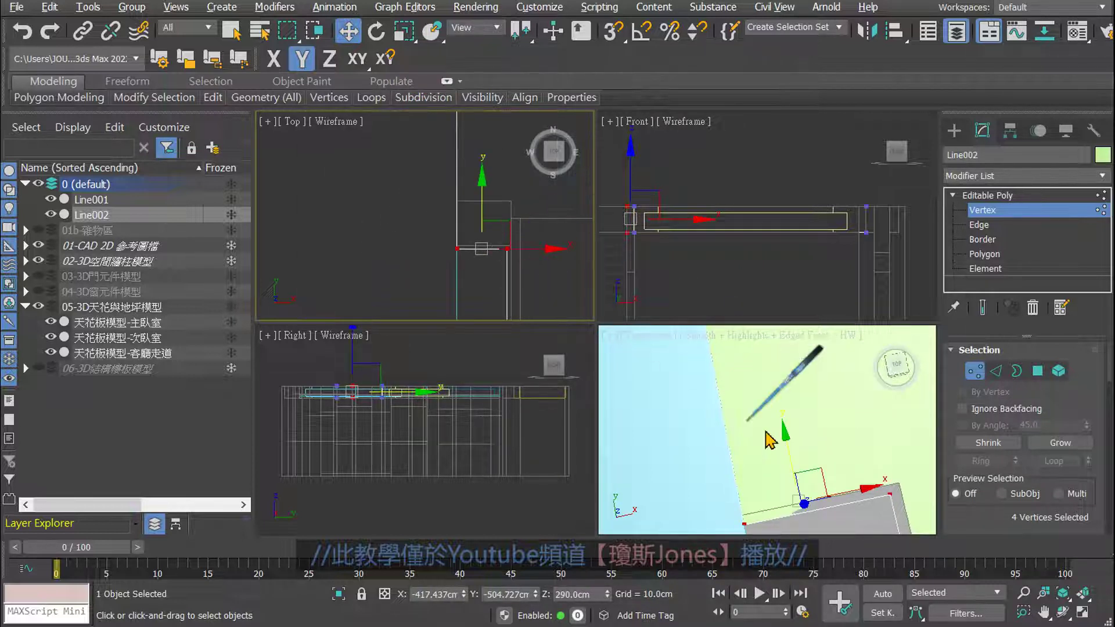
Inspect the green and yellow ceiling panels in a maximized Perspective view and clear the vertex selection.
key("alt+w")
scroll(645, 352, "down", 5)
scroll(615, 311, "down", 3)
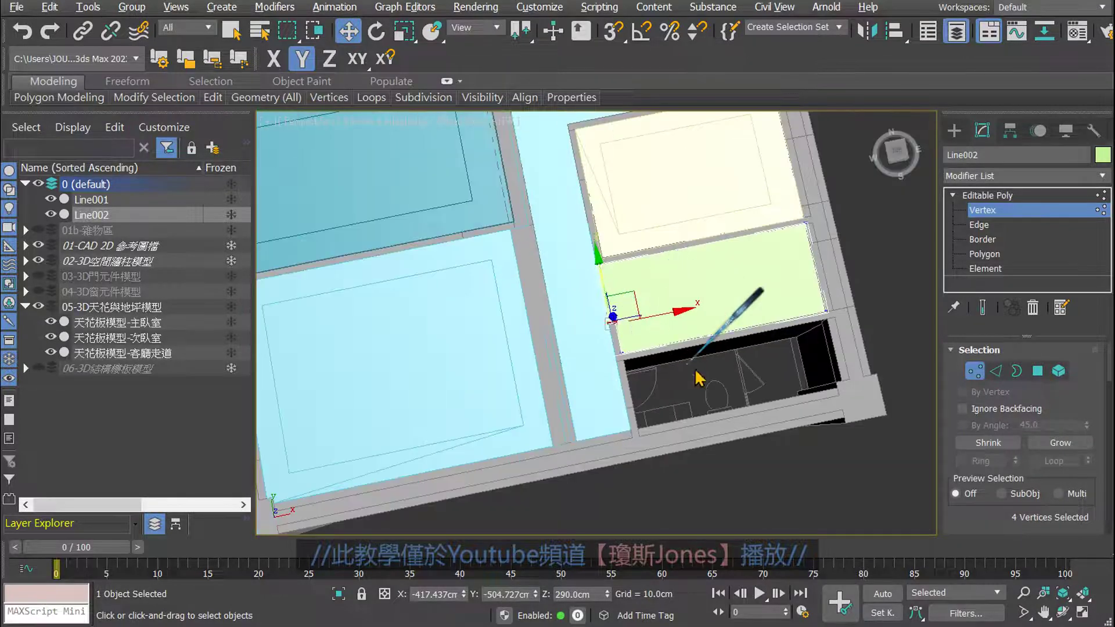
middle_click_drag(697, 378, 679, 336, "alt")
scroll(617, 336, "up", 3)
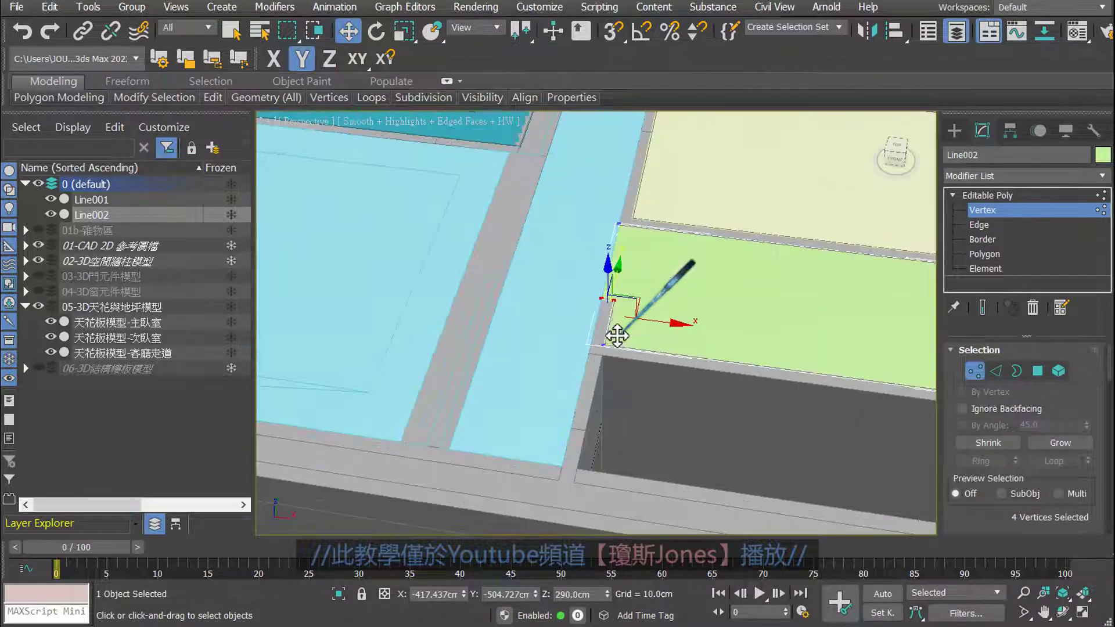
scroll(617, 335, "down", 3)
scroll(642, 383, "up", 1)
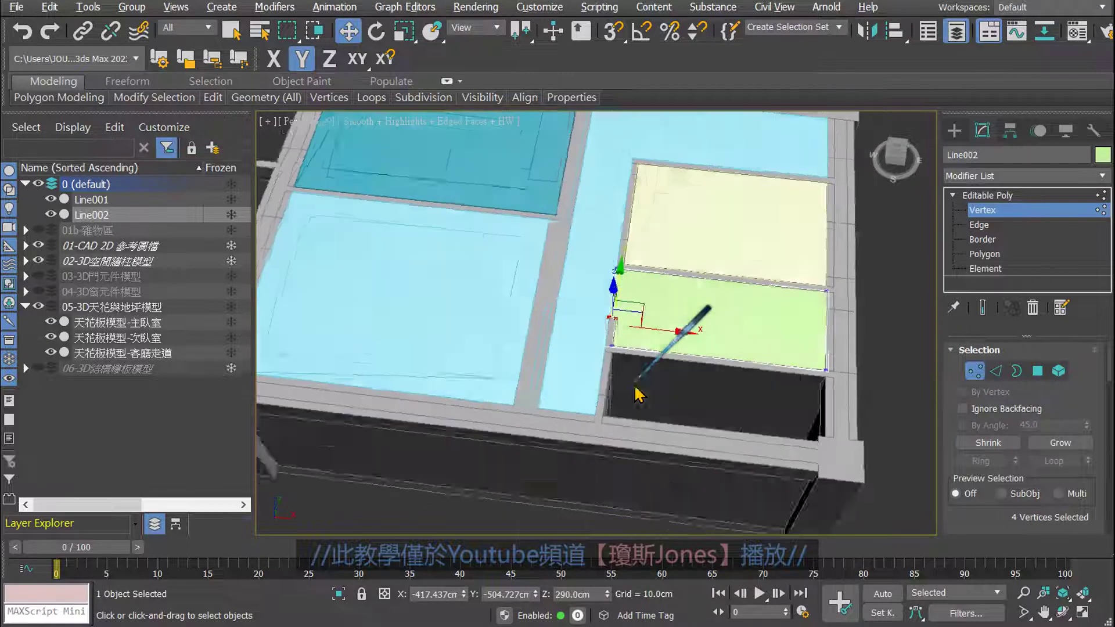
scroll(640, 386, "up", 2)
mouse_move(640, 386)
middle_mouse_down()
mouse_move(701, 395)
mouse_move(753, 331)
middle_mouse_up()
left_click(833, 281)
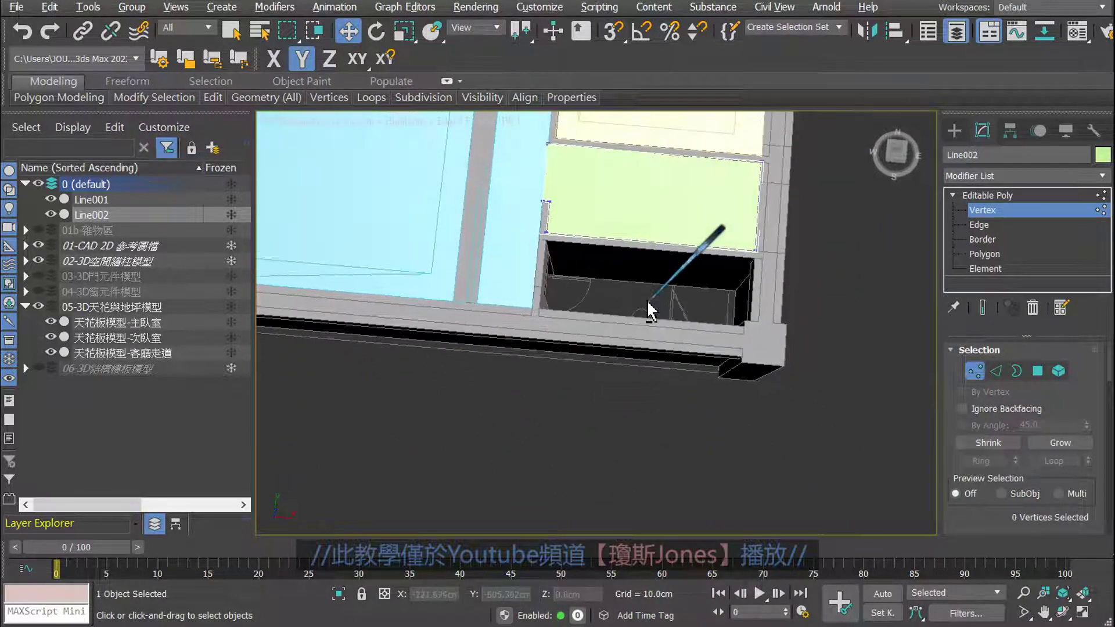
middle_click_drag(651, 310, 620, 328, "alt")
scroll(575, 280, "up", 1)
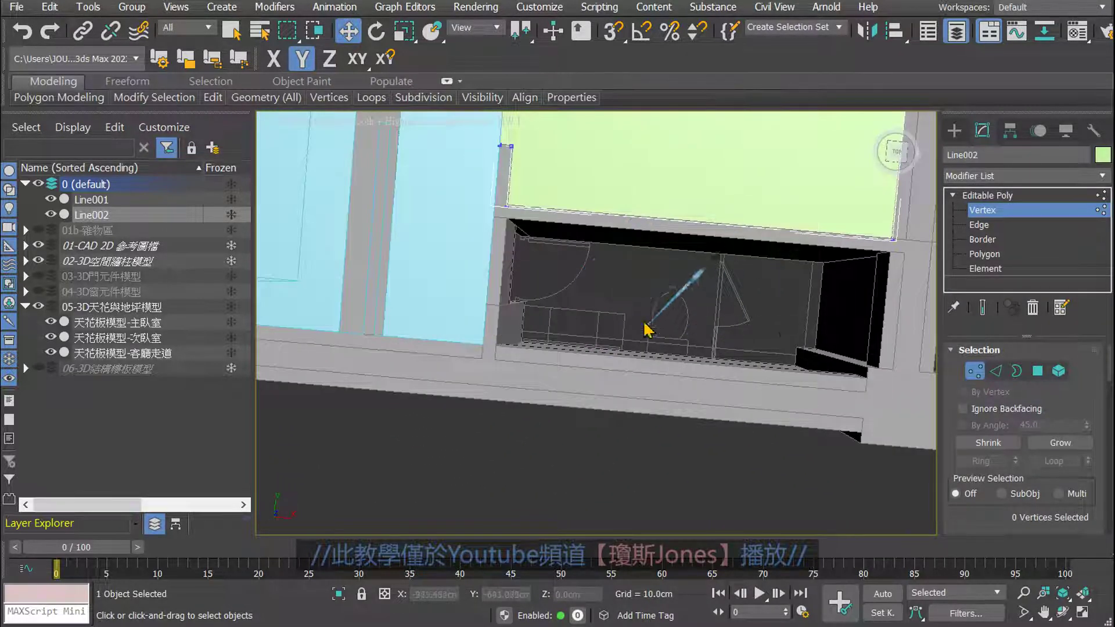
scroll(696, 331, "up", 1)
middle_click_drag(739, 341, 756, 319)
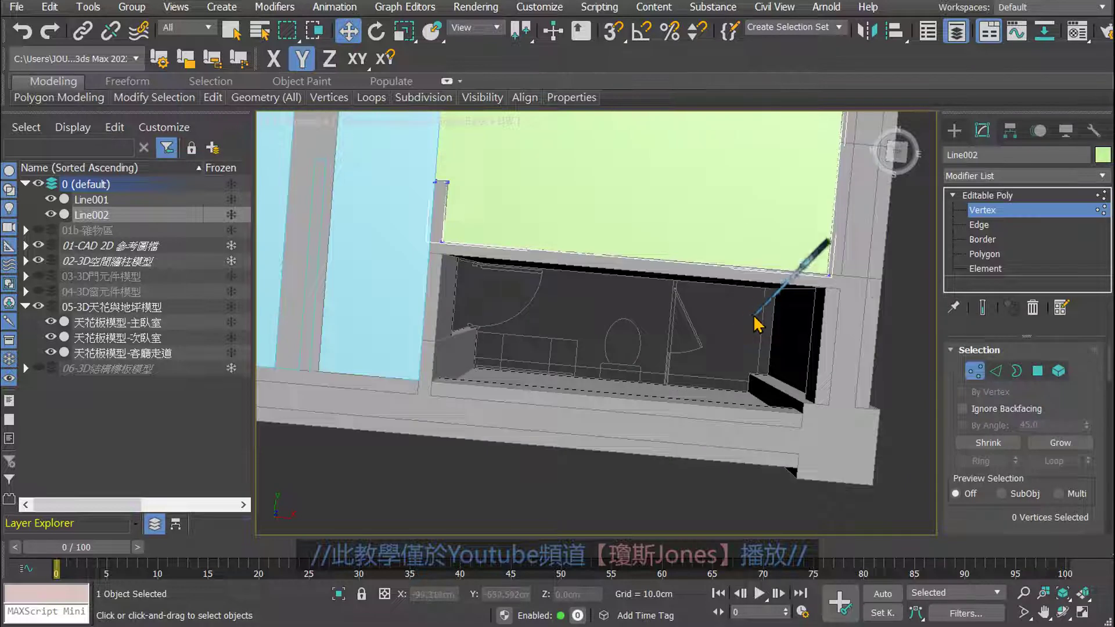
Leave vertex editing and maximize the Top viewport.
left_click(987, 195)
middle_click_drag(797, 273, 797, 321)
key("alt+w")
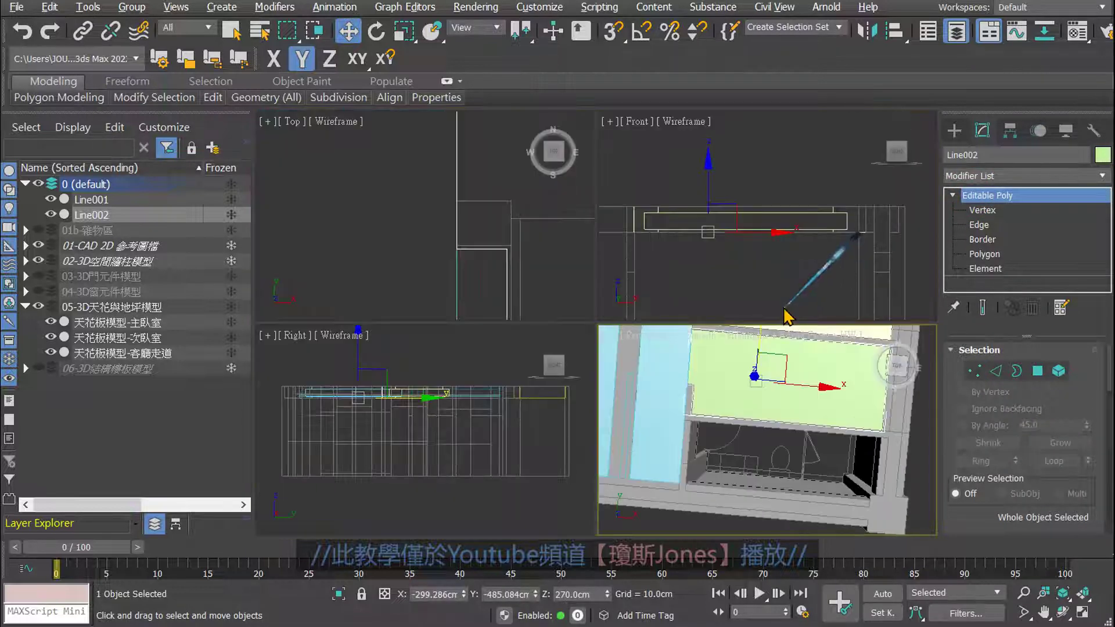
middle_click(398, 236)
key("alt+w")
Zoom in on the bathroom and pick the Line tool under Create > Shapes.
scroll(482, 255, "up", 3)
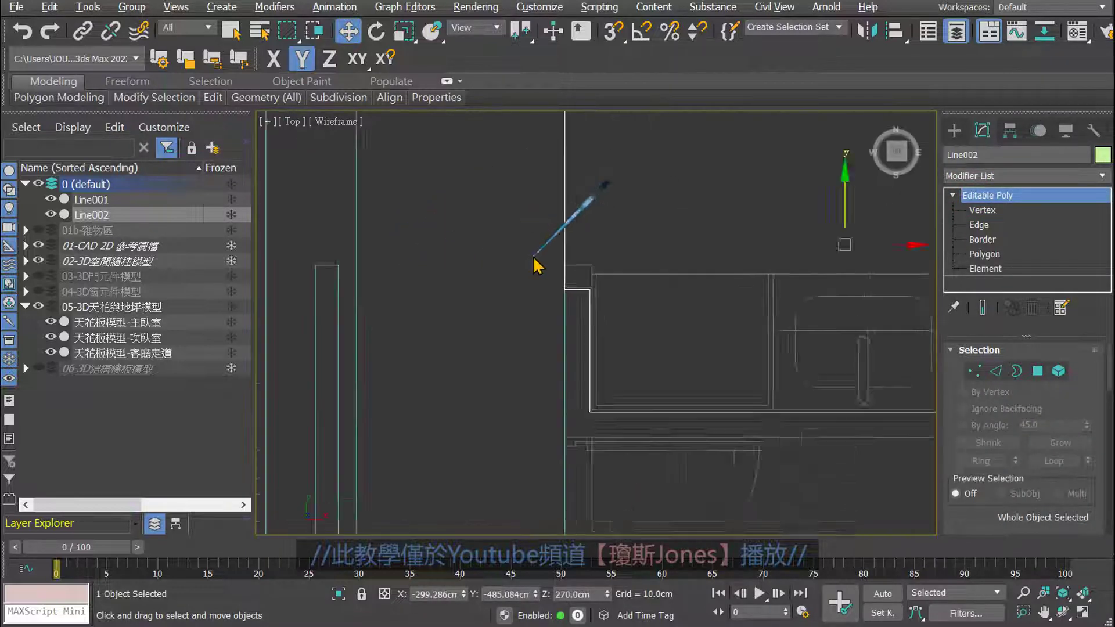
scroll(540, 258, "up", 1)
scroll(679, 341, "up", 1)
scroll(592, 341, "up", 2)
scroll(604, 316, "up", 1)
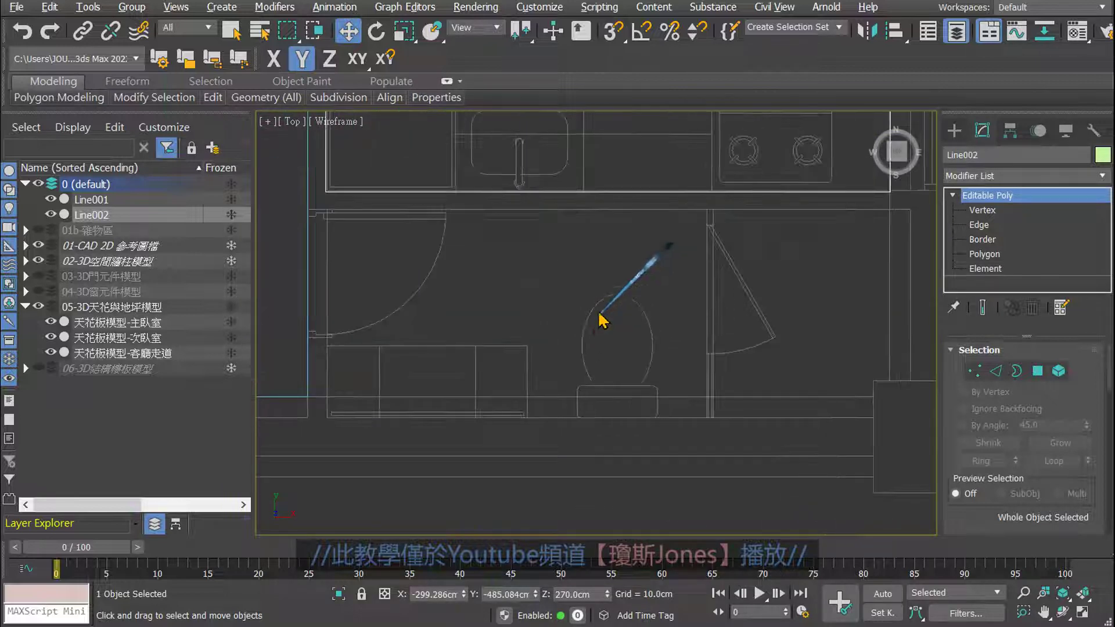
scroll(583, 331, "up", 2)
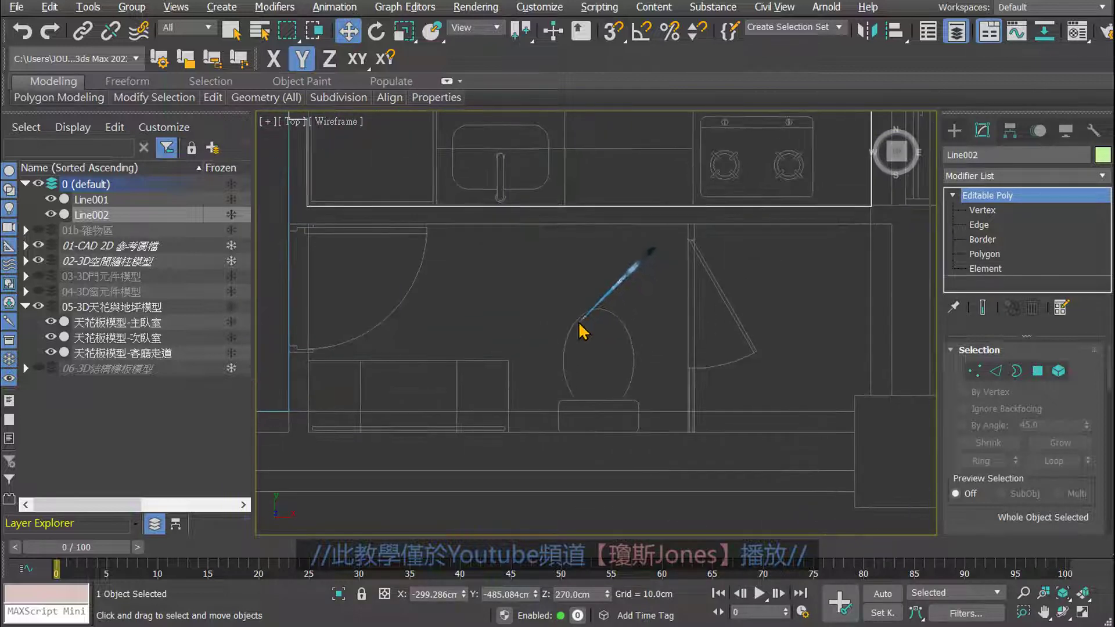
left_click(954, 130)
left_click(983, 262)
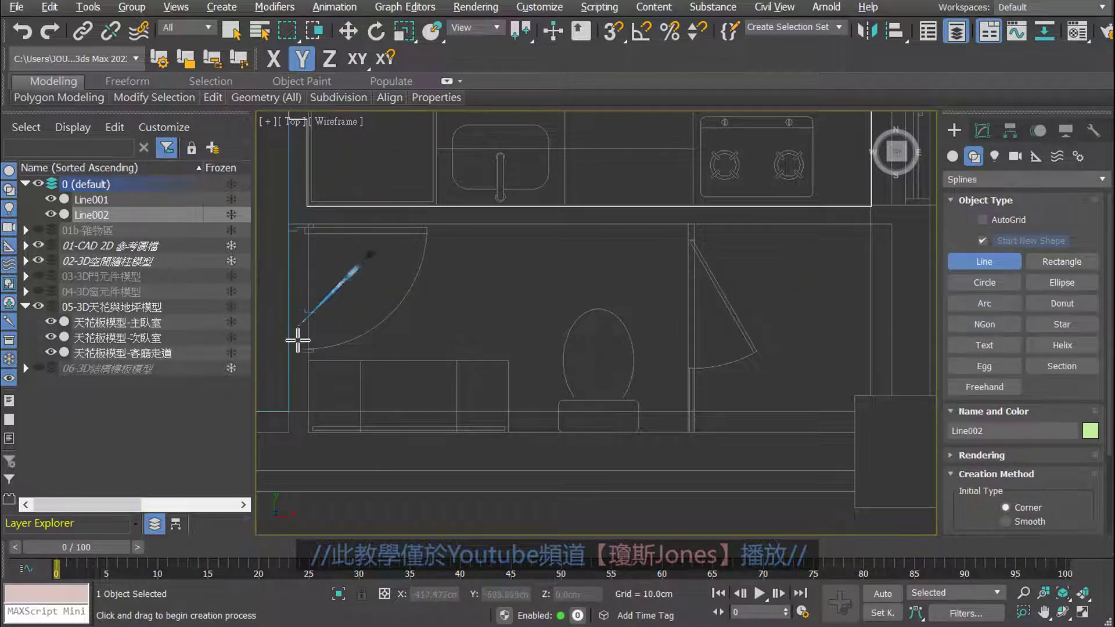
Cancel the started line, undo away Line002, and recenter the Top view on the bathroom.
left_click(305, 219)
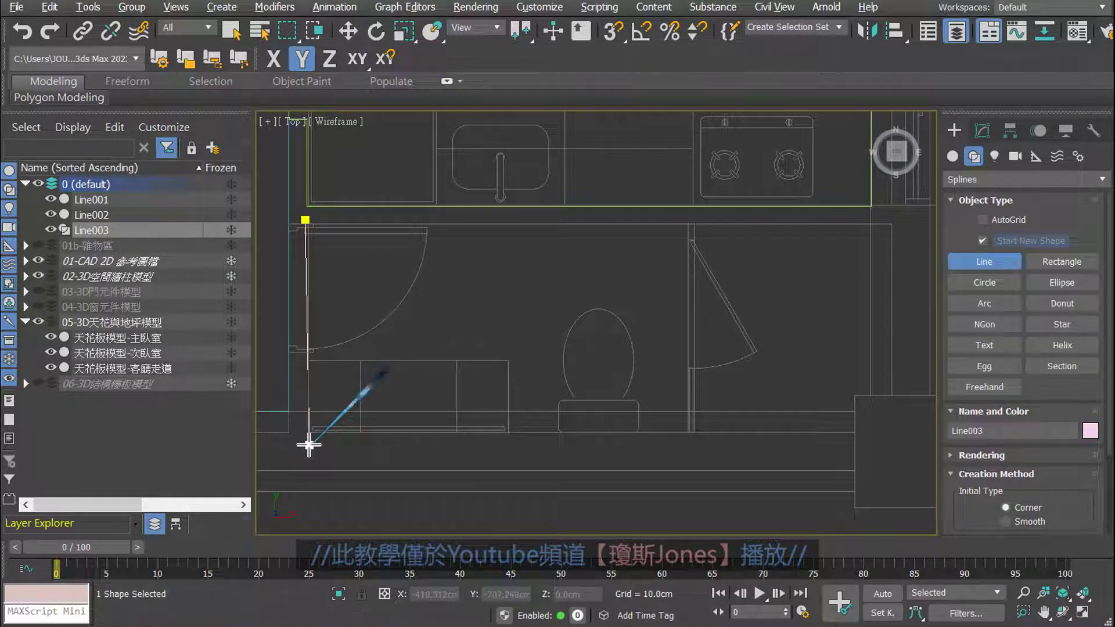
right_click(311, 440)
key("ctrl+z")
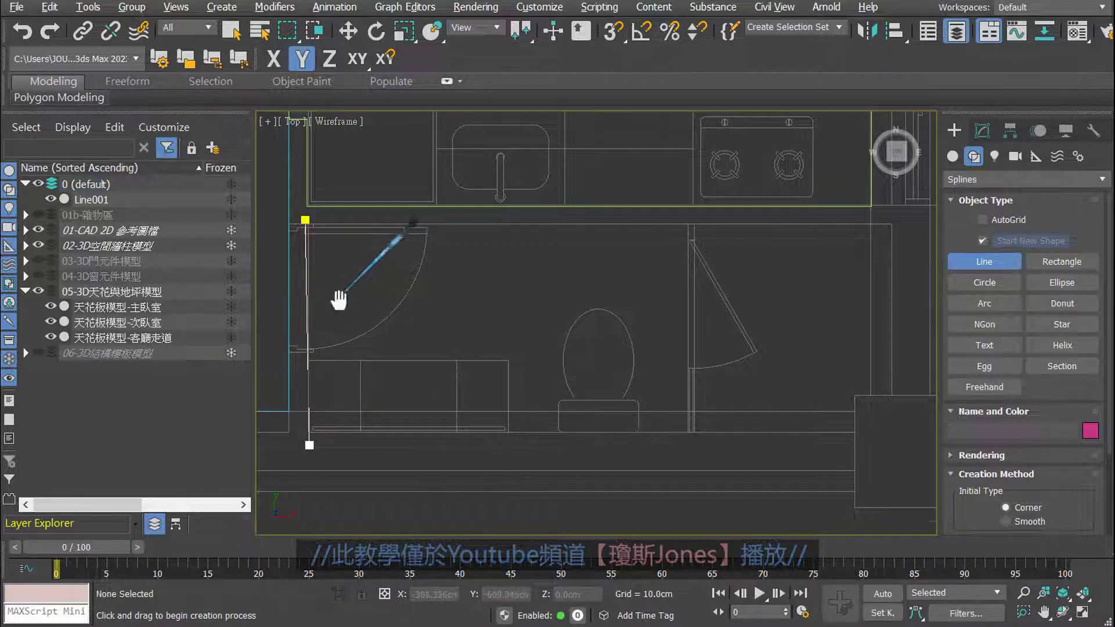
middle_click_drag(339, 299, 334, 286)
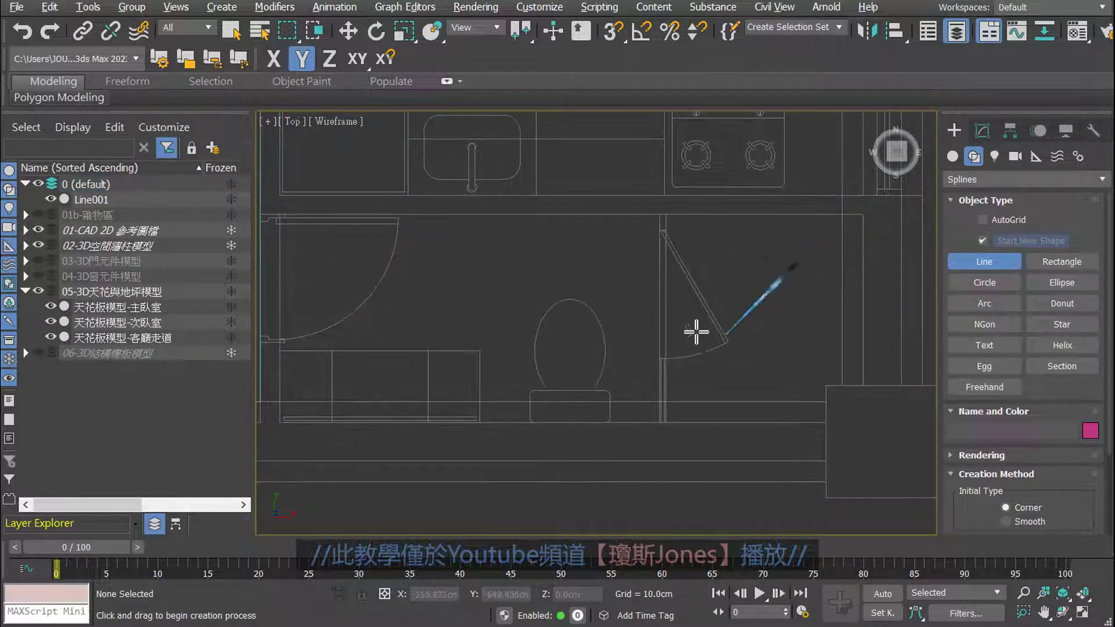
scroll(696, 332, "down", 2)
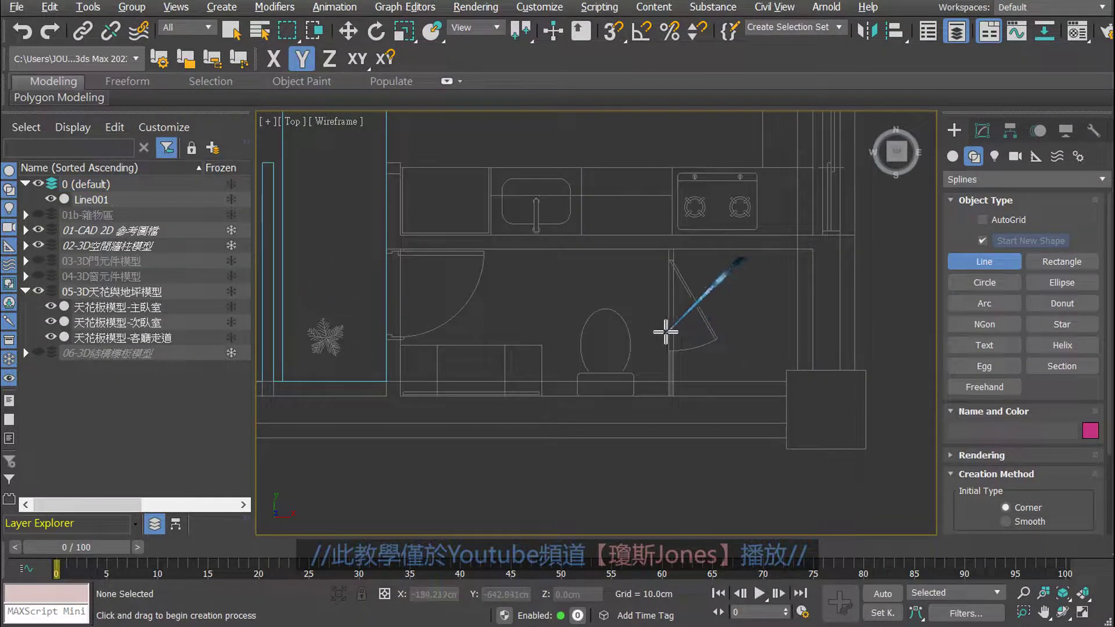
left_click(418, 262)
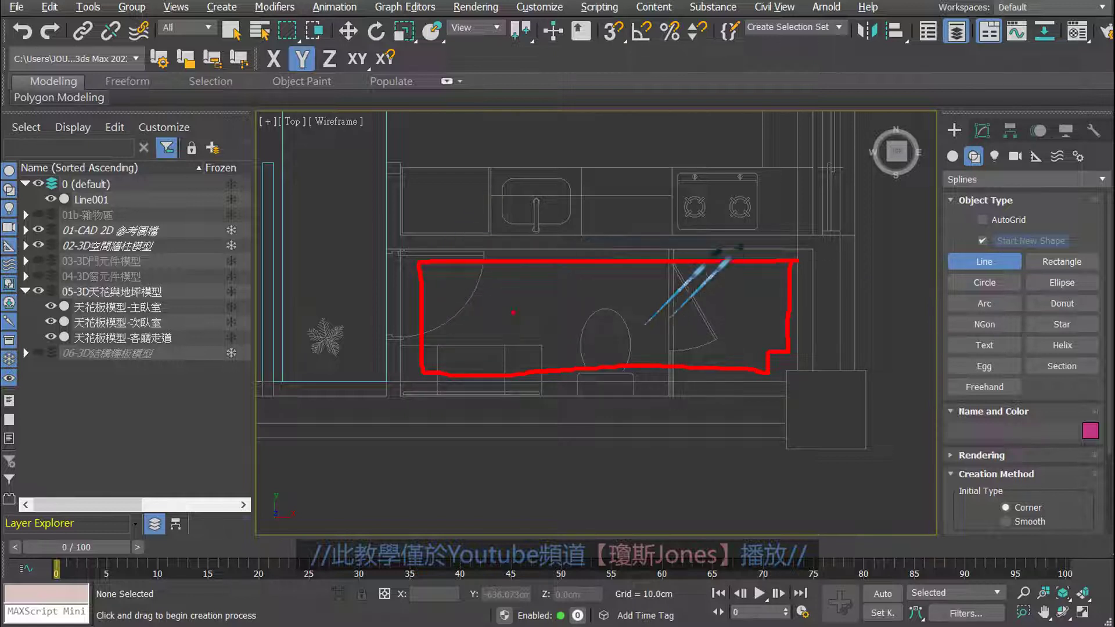
Draw a closed bathroom outline, Line002, with corners stepping down its right side.
left_click(424, 262)
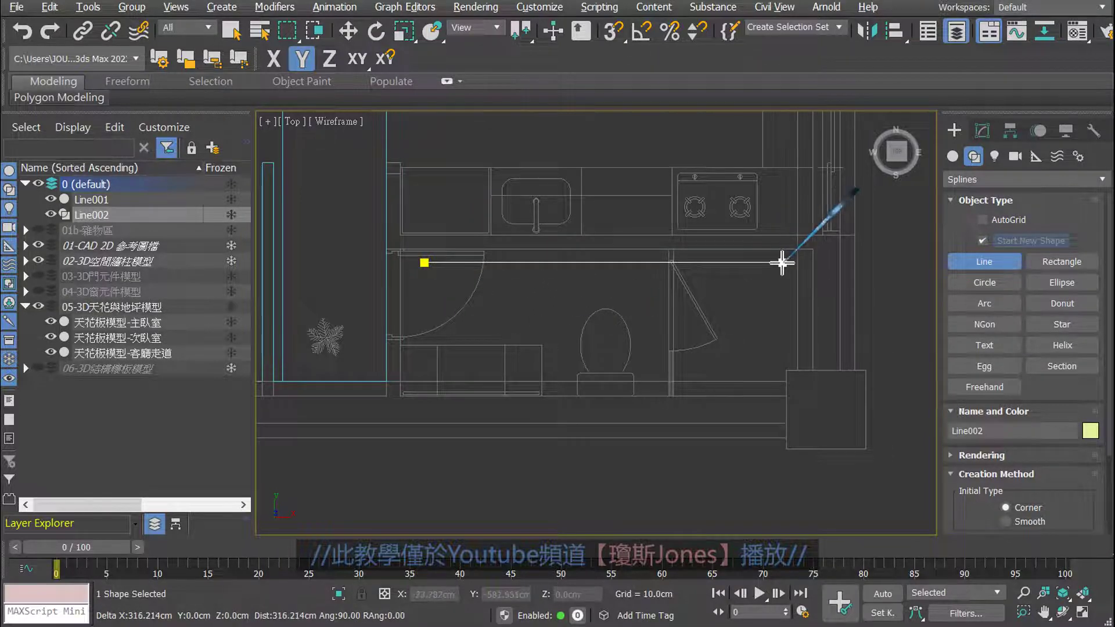
left_click(782, 262)
left_click(782, 345)
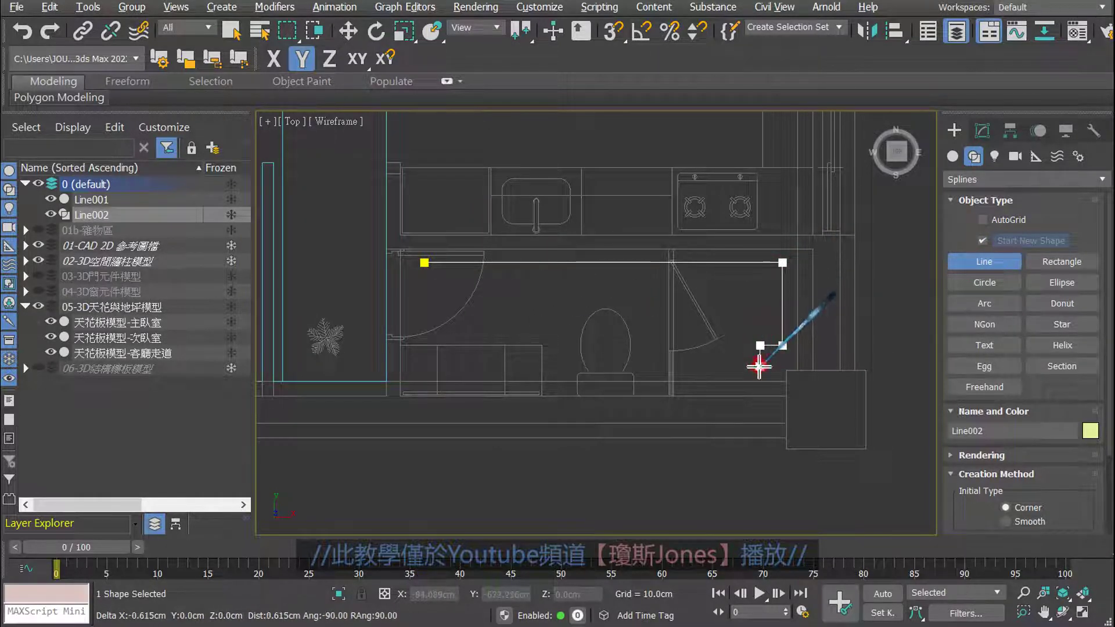
left_click(760, 367)
left_click(465, 366)
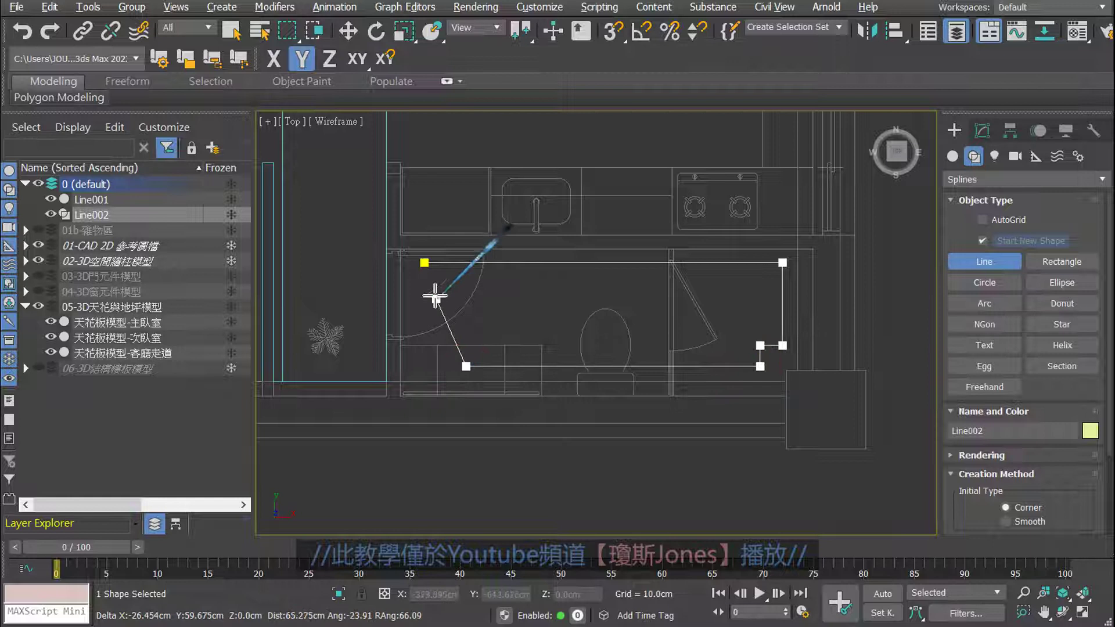
left_click(423, 262)
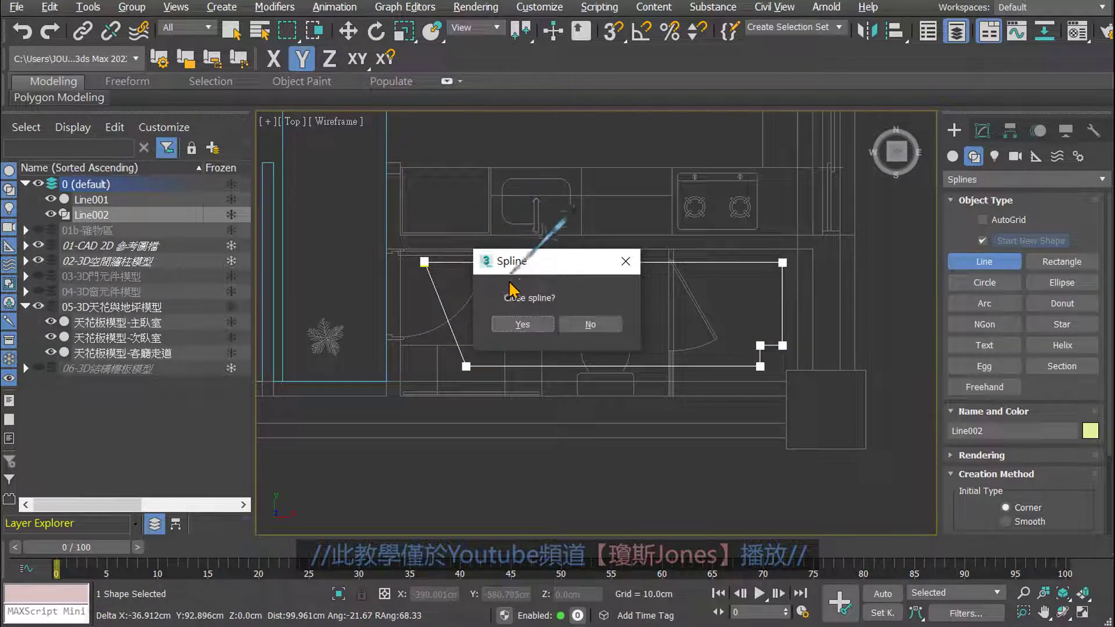
left_click(521, 323)
right_click(498, 323)
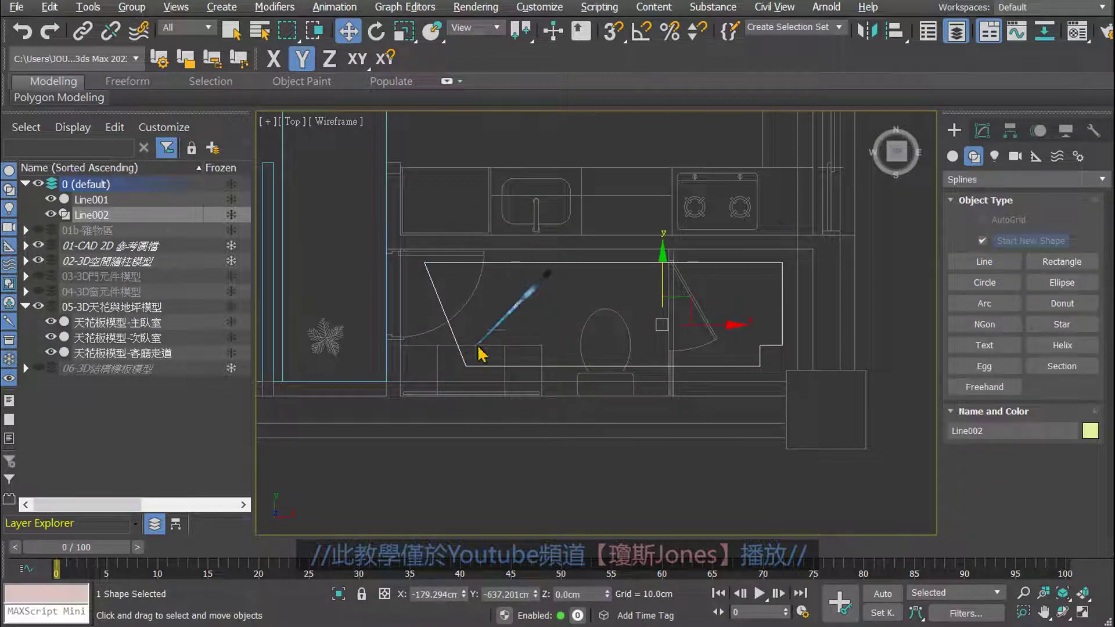
Switch Line002 to Vertex level and select its bottom-left corner point.
left_click(982, 130)
left_click(952, 195)
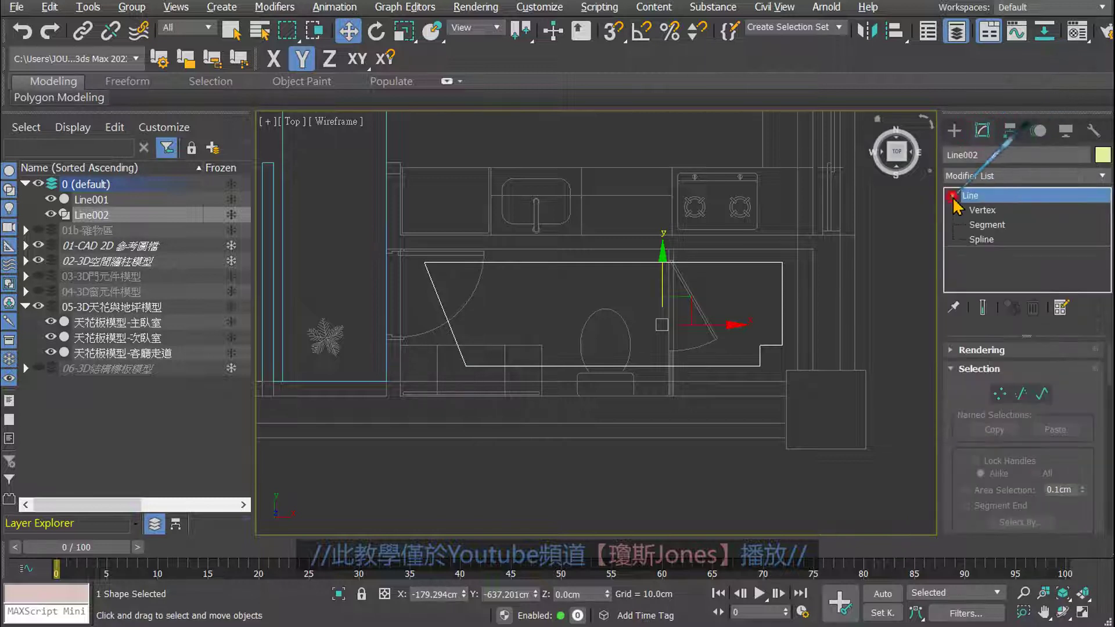
left_click(981, 210)
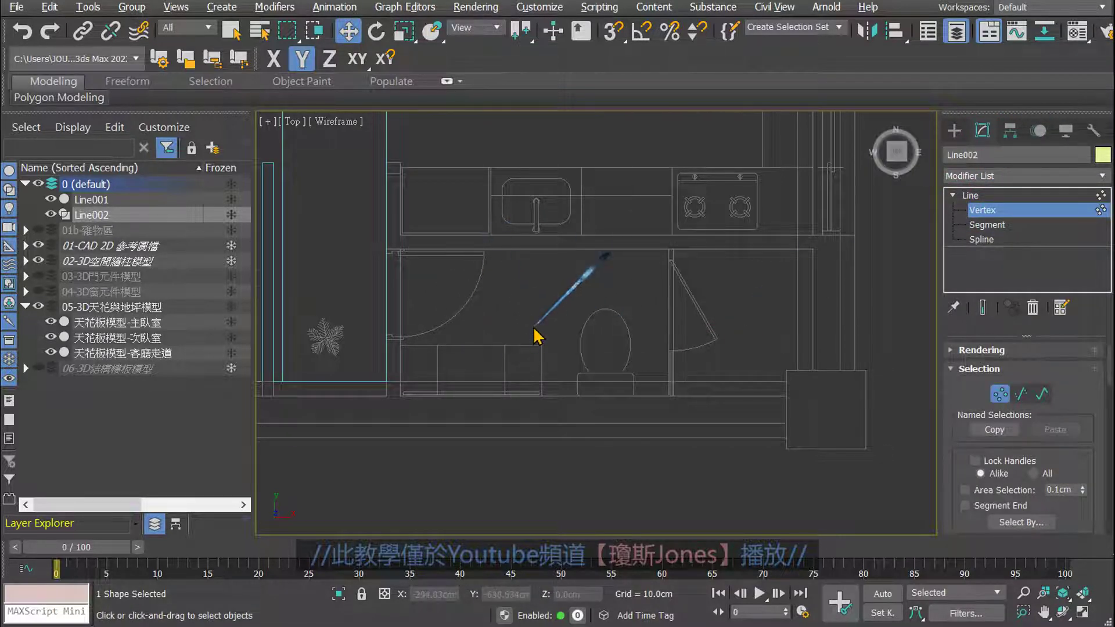
left_click(466, 366)
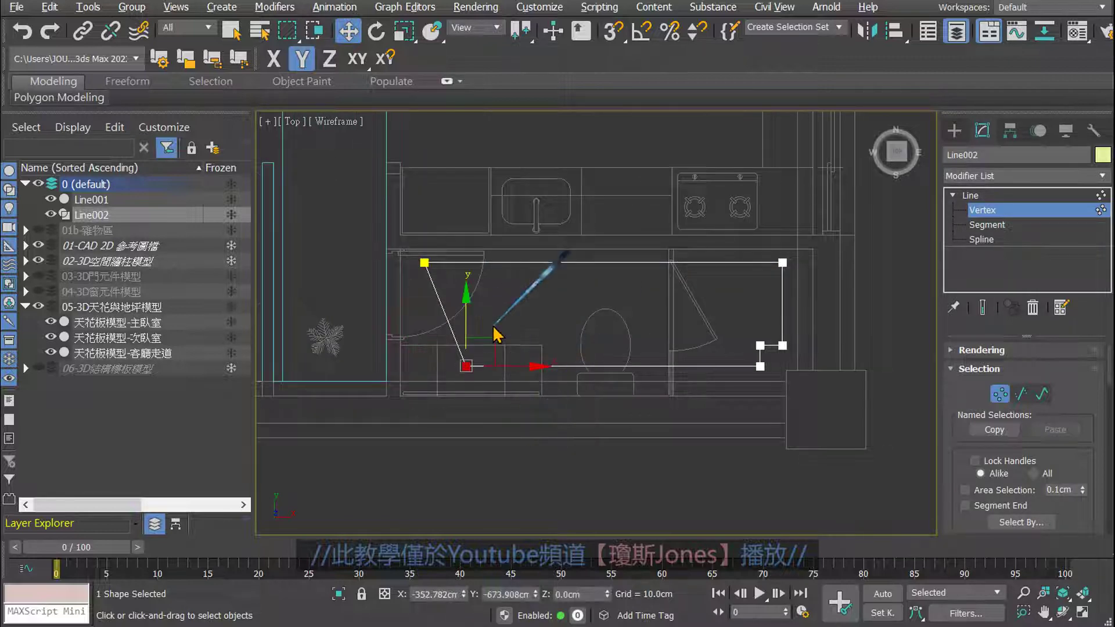
scroll(497, 336, "up", 2)
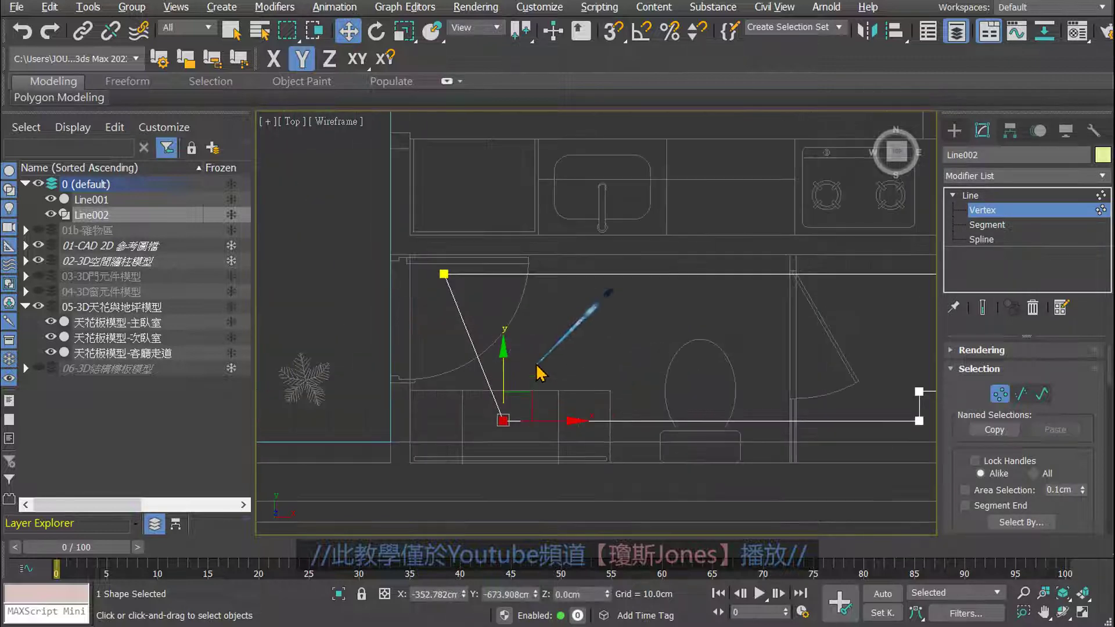
Enable 3D snaps with axis constraints and slide the bottom-left vertex under the top-left one.
left_click(617, 36)
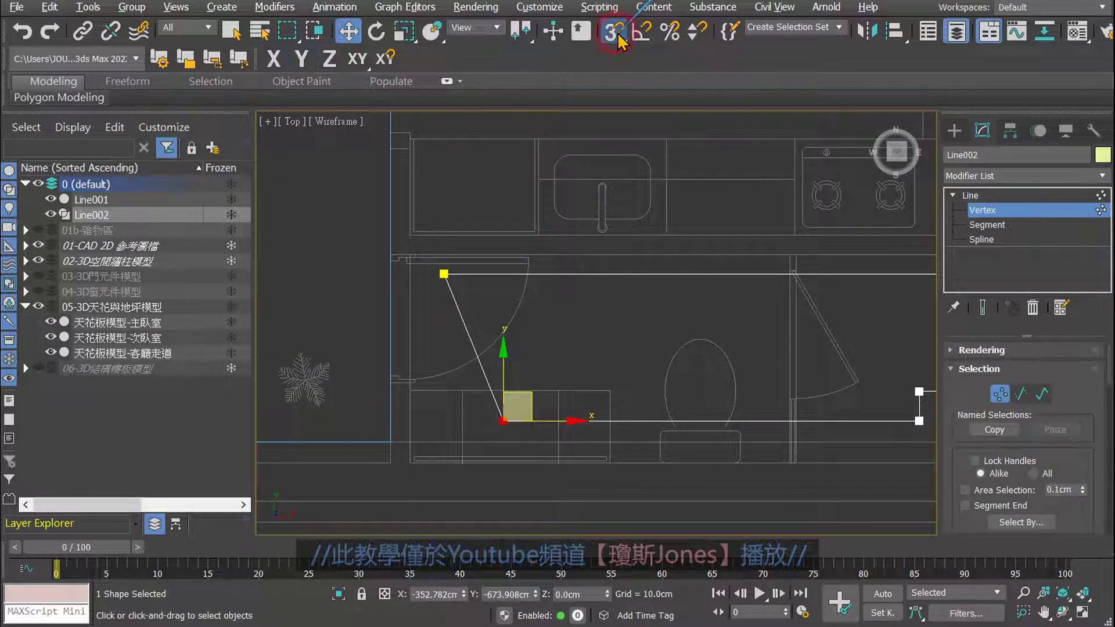
left_click(385, 58)
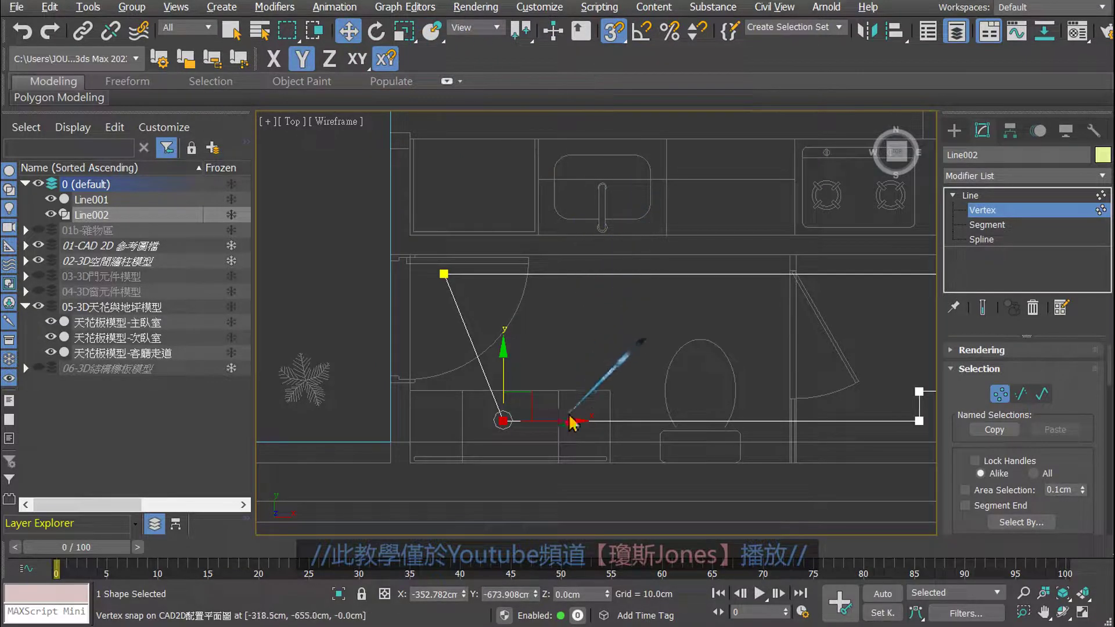
left_click_drag(566, 421, 446, 275)
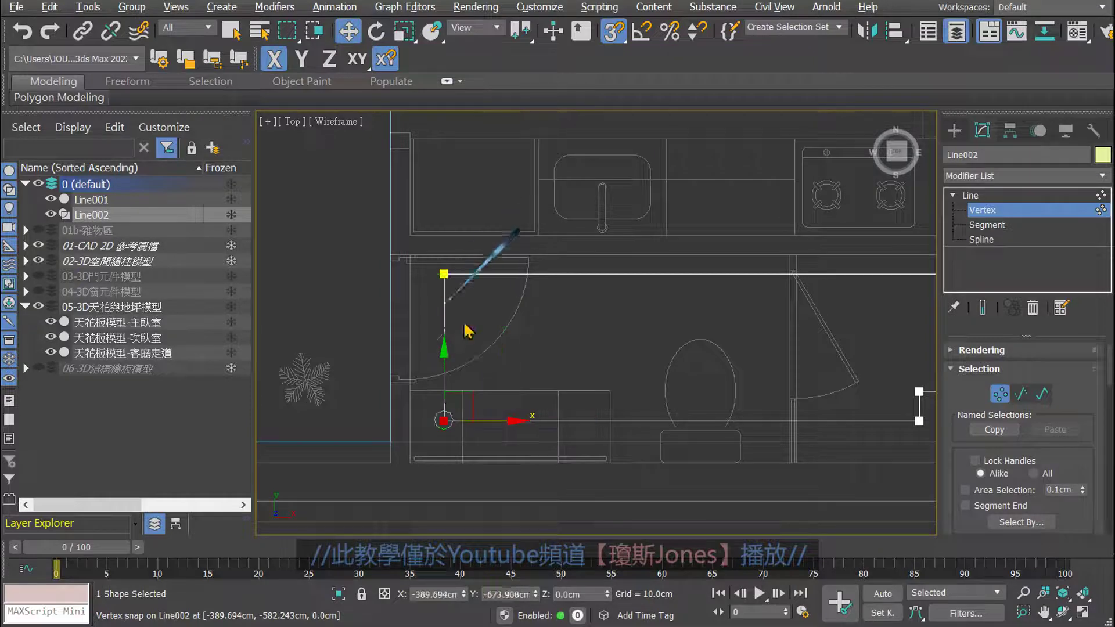
scroll(644, 325, "down", 2)
middle_click_drag(661, 323, 586, 330)
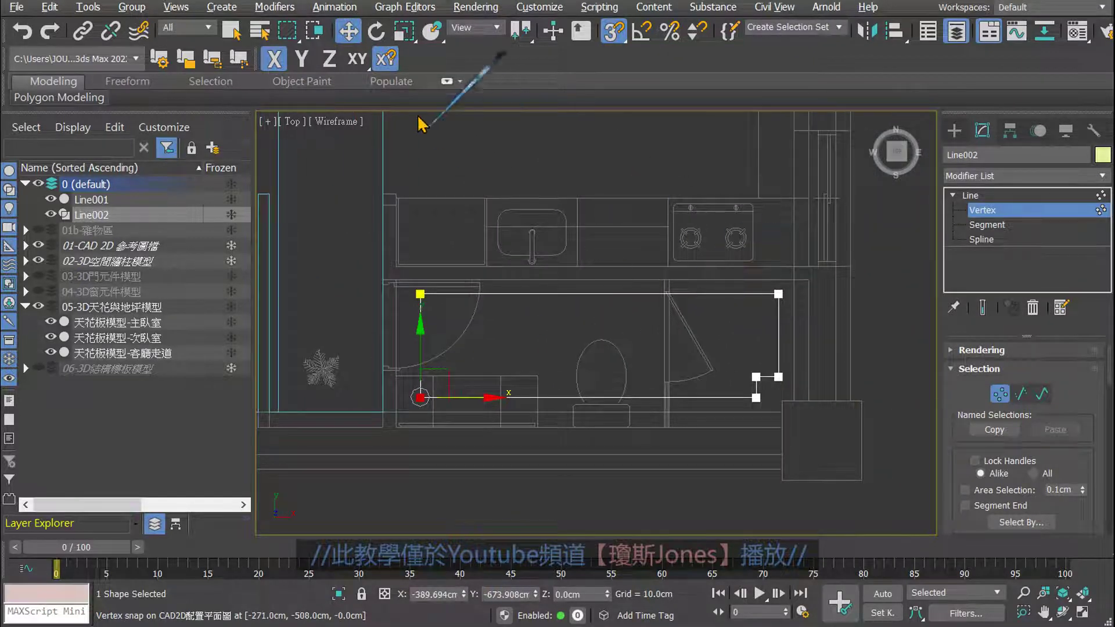
Snap the left corner vertices along X onto the bathroom's left wall line.
left_click(384, 59)
key("F5")
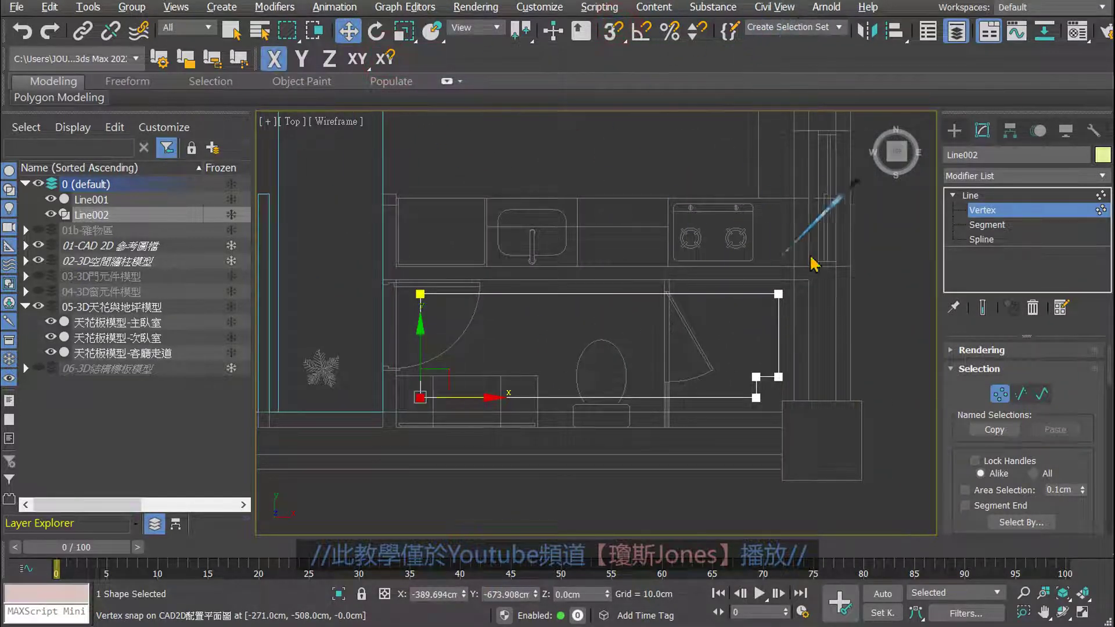
scroll(510, 316, "up", 1)
scroll(453, 313, "down", 1)
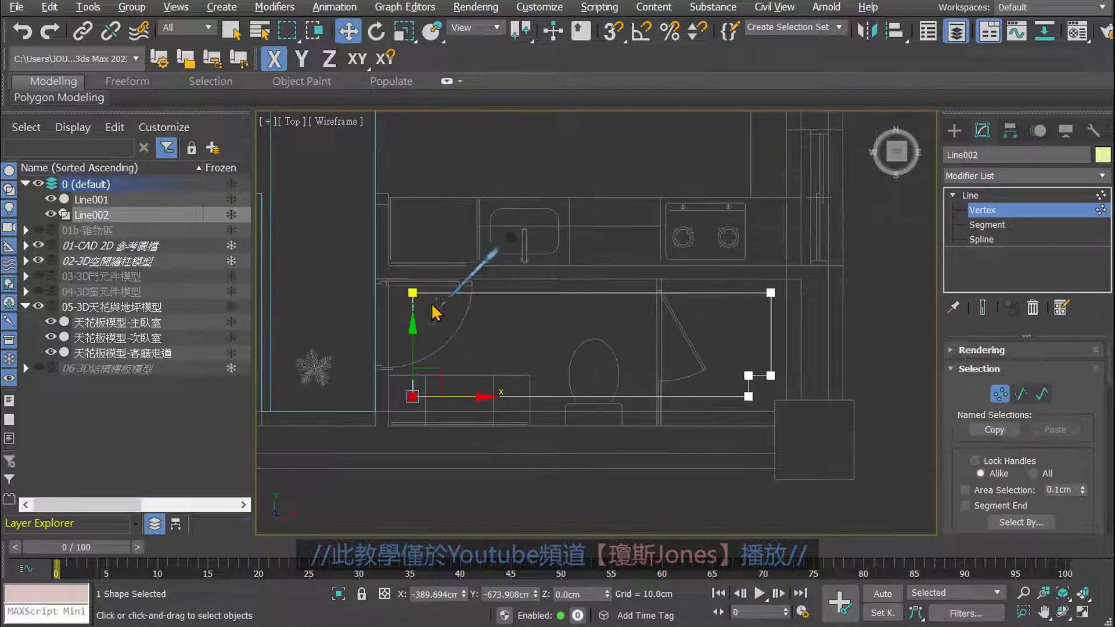
scroll(386, 378, "up", 2)
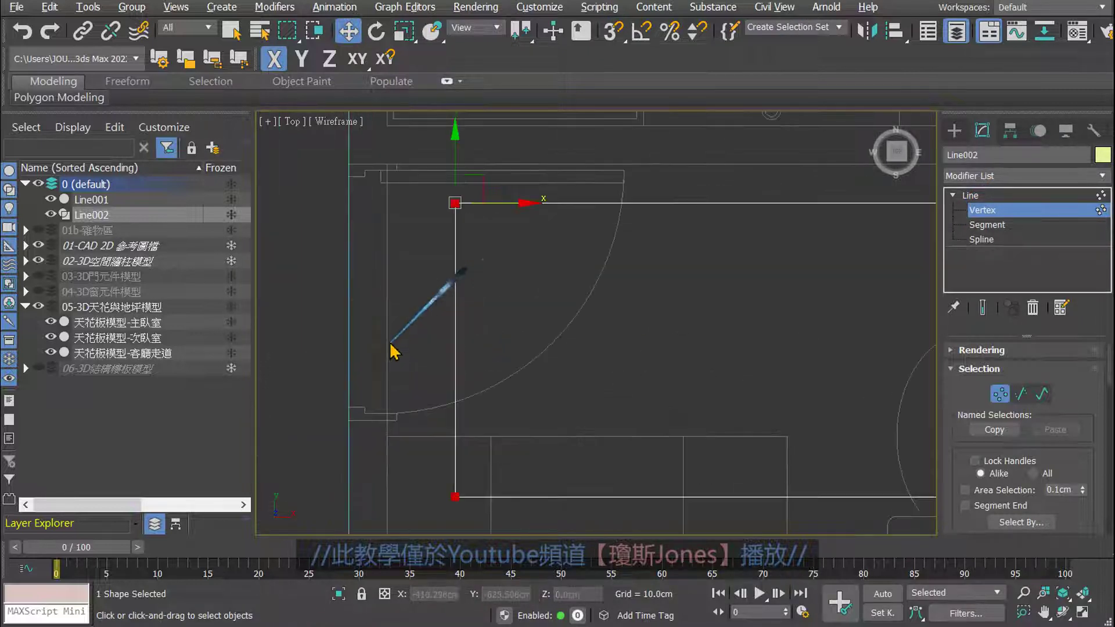
scroll(535, 293, "up", 2)
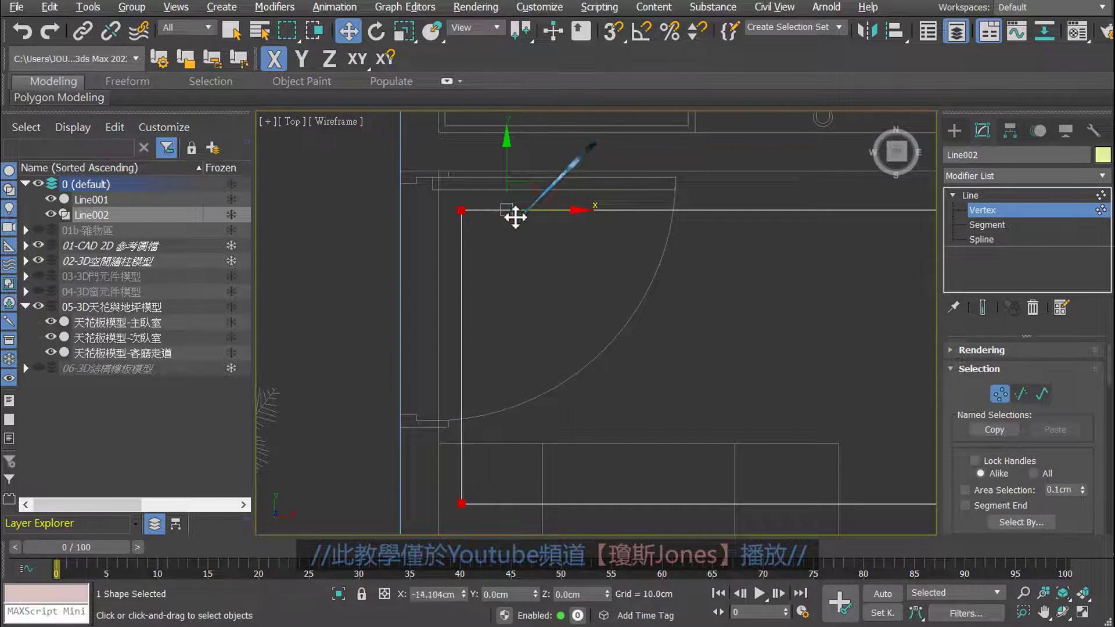
mouse_move(560, 210)
left_mouse_down()
mouse_move(465, 217)
mouse_move(471, 192)
left_mouse_up()
scroll(454, 232, "up", 2)
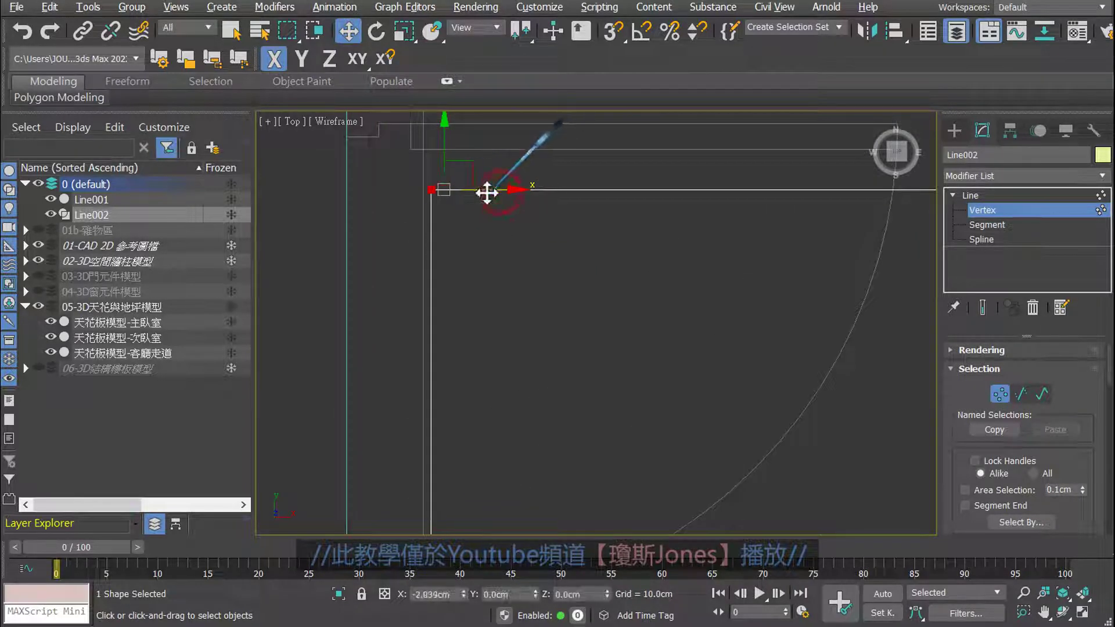
scroll(465, 331, "down", 3)
scroll(462, 326, "down", 3)
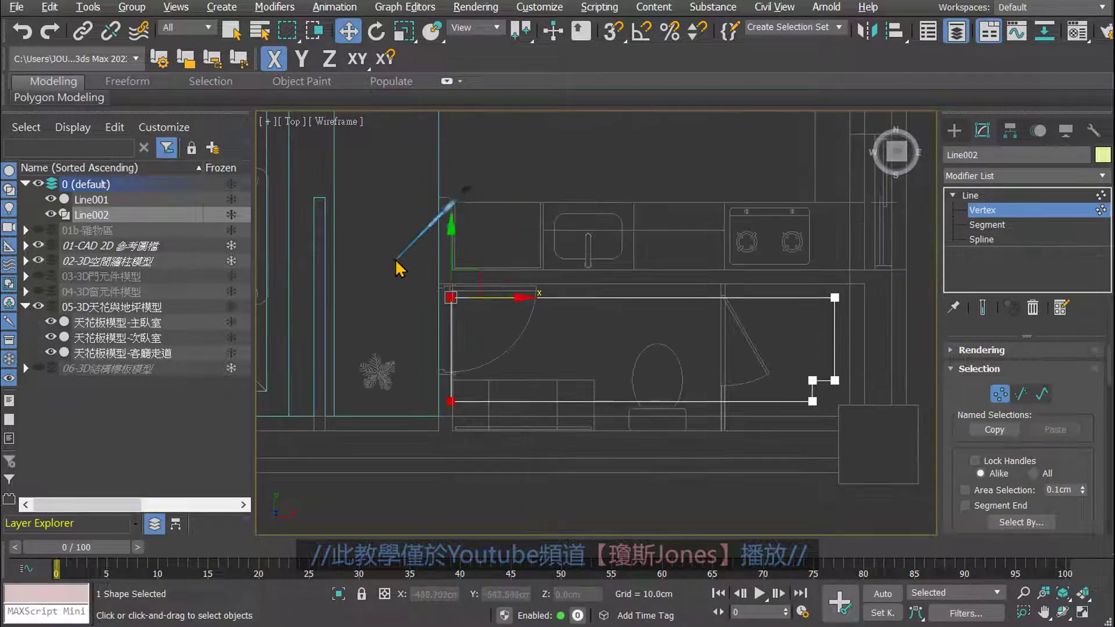
Raise the top-left vertex along Y so the top edge meets the wall line.
left_click_drag(412, 254, 905, 342)
scroll(461, 294, "up", 2)
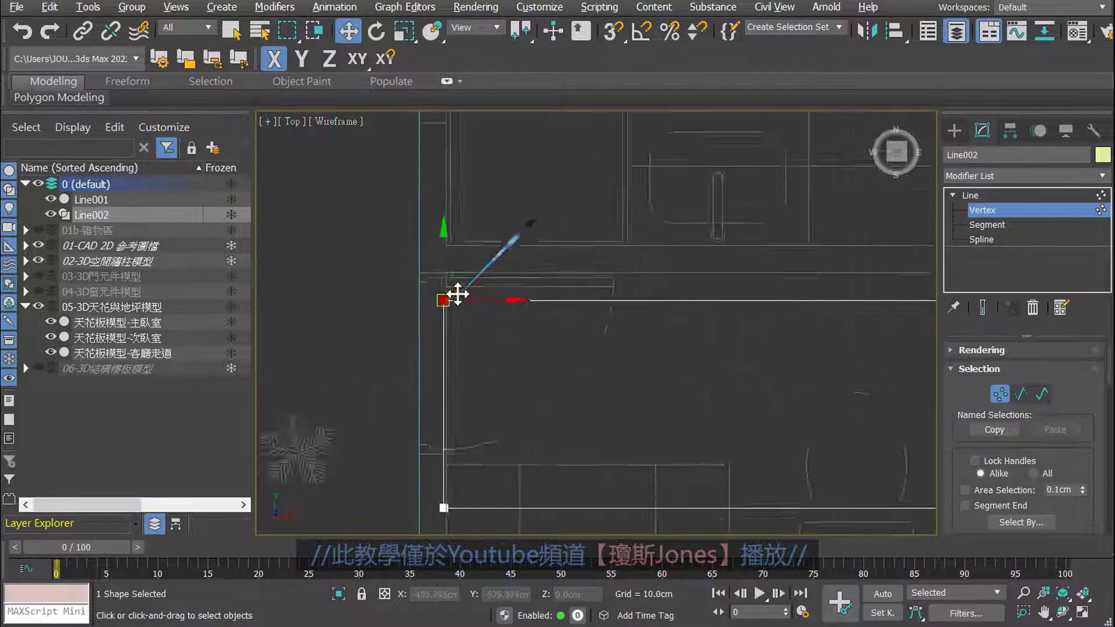
scroll(435, 289, "up", 2)
scroll(418, 274, "up", 1)
key("F6")
left_click_drag(413, 254, 416, 154)
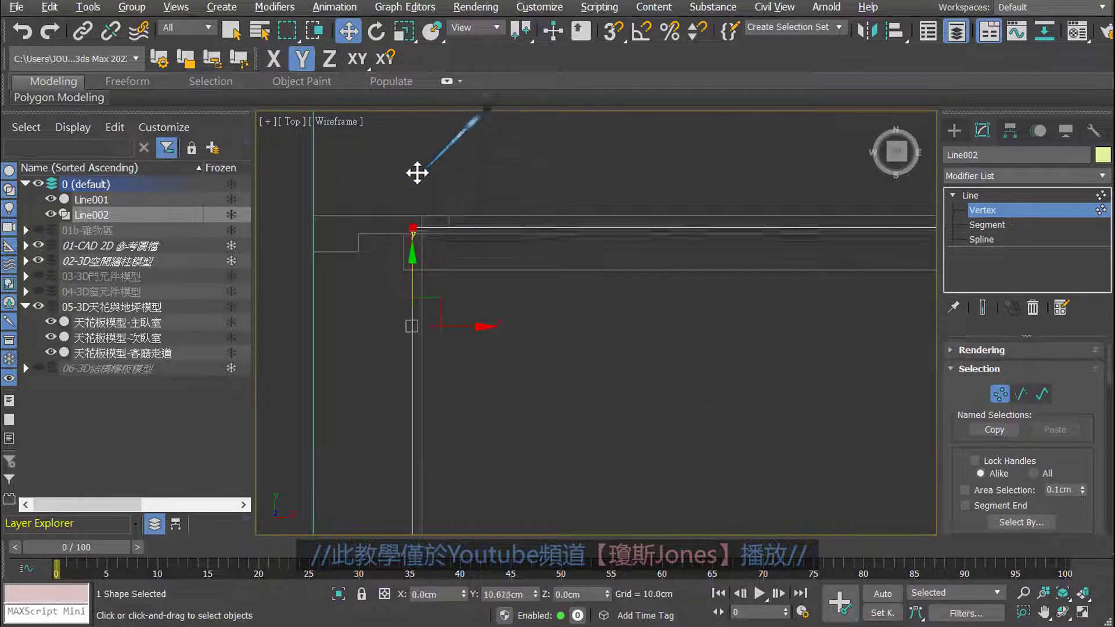
scroll(378, 241, "down", 1)
Move the two bottom corner vertices down along Y onto the bottom wall line.
scroll(378, 241, "down", 2)
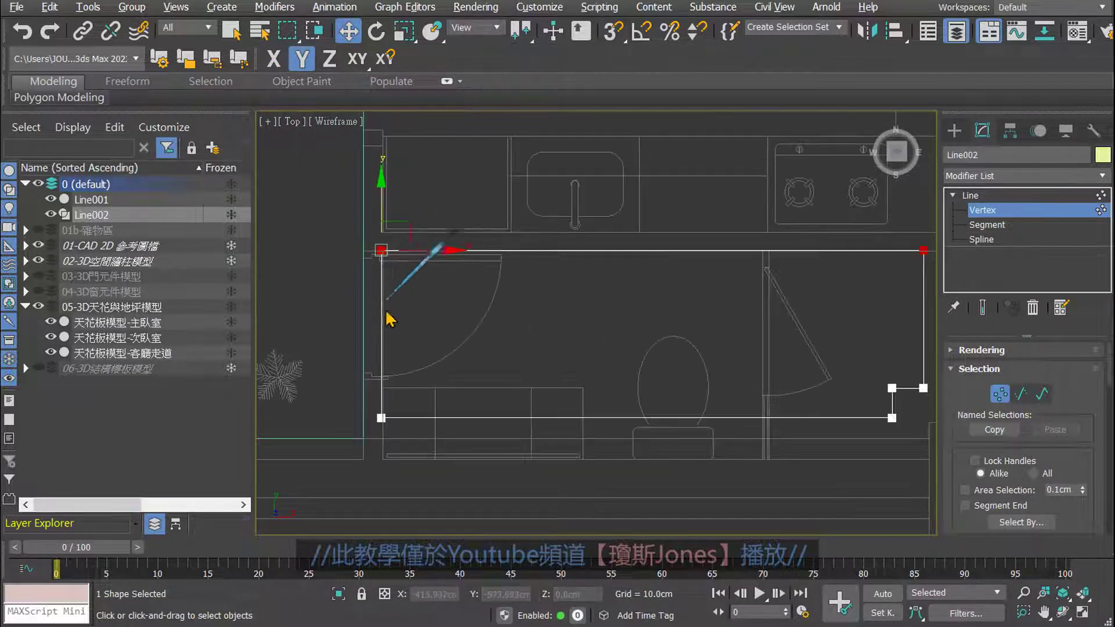
middle_click_drag(378, 241, 344, 290)
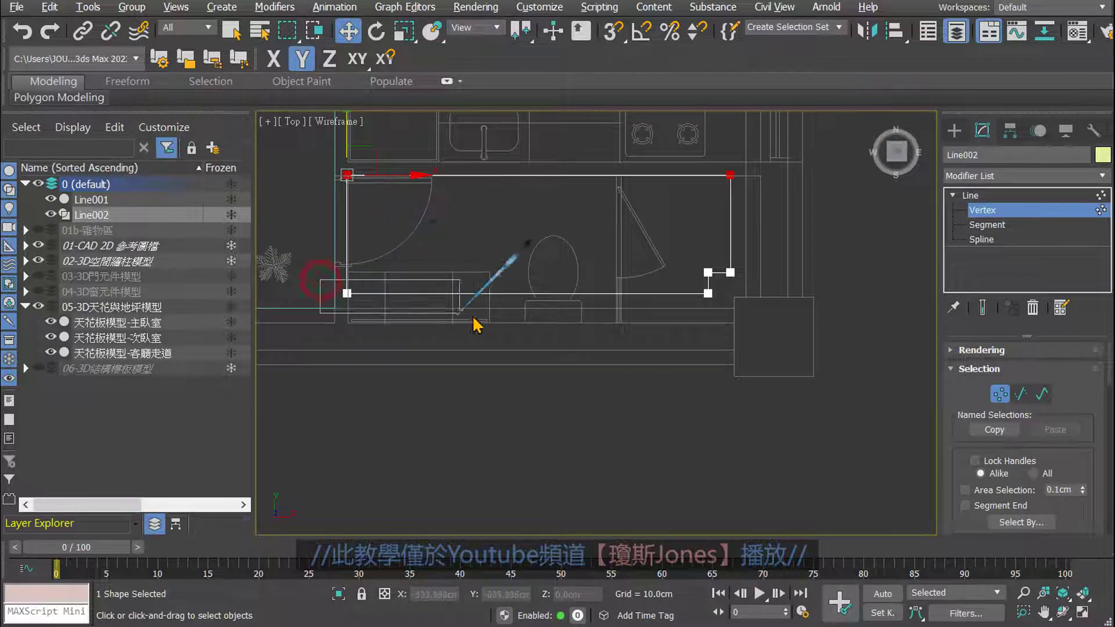
left_click_drag(336, 286, 720, 347)
scroll(711, 293, "up", 4)
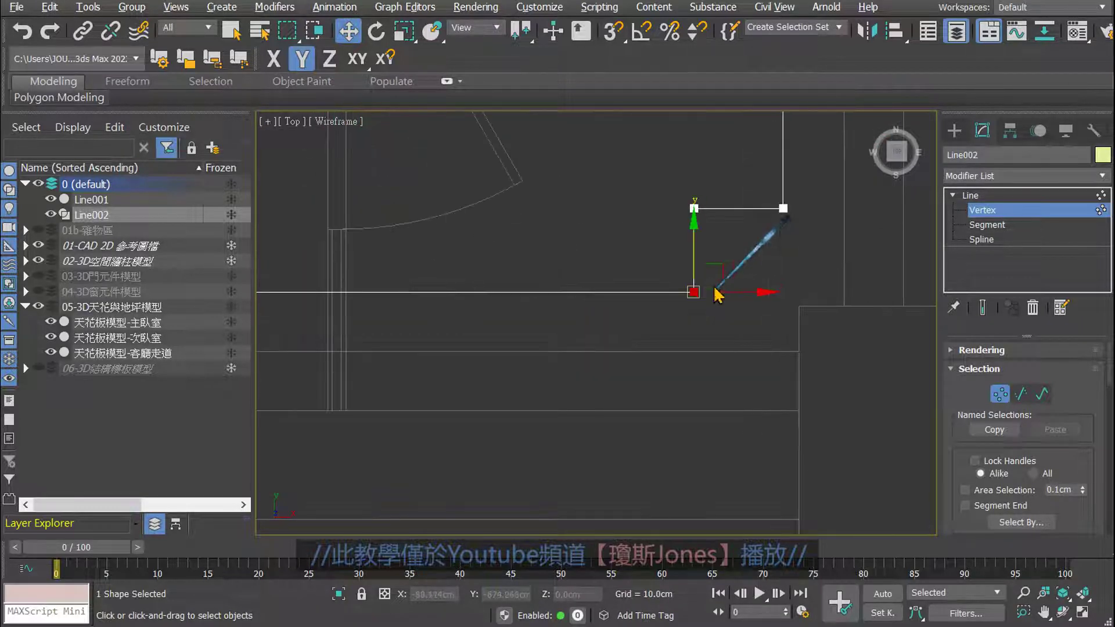
left_click_drag(696, 243, 682, 308)
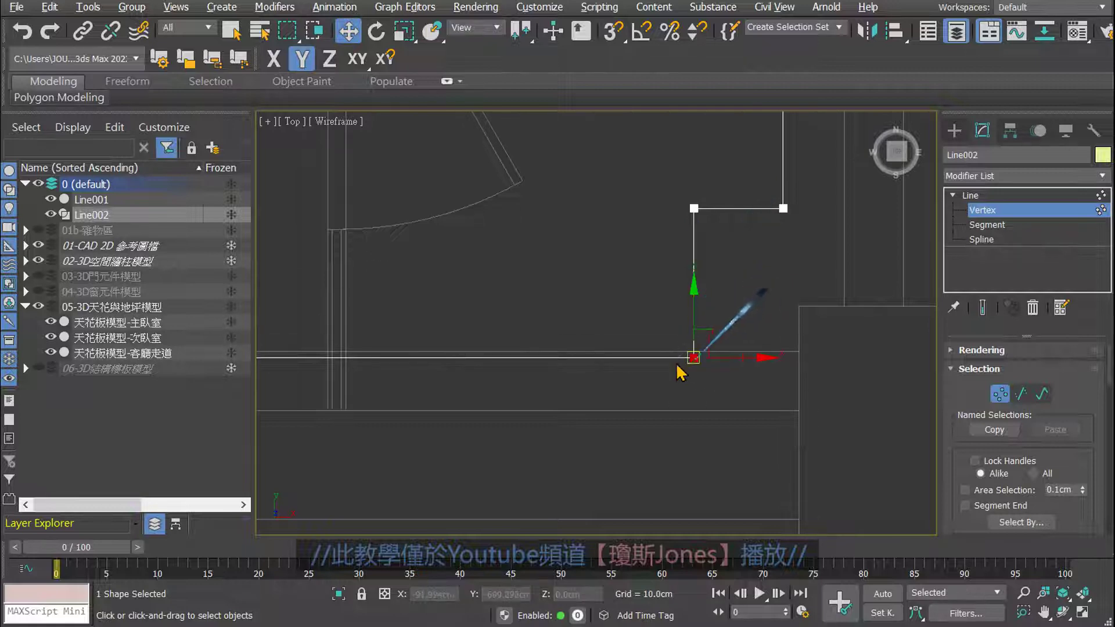
scroll(682, 369, "down", 2)
scroll(685, 366, "down", 2)
scroll(685, 366, "up", 1)
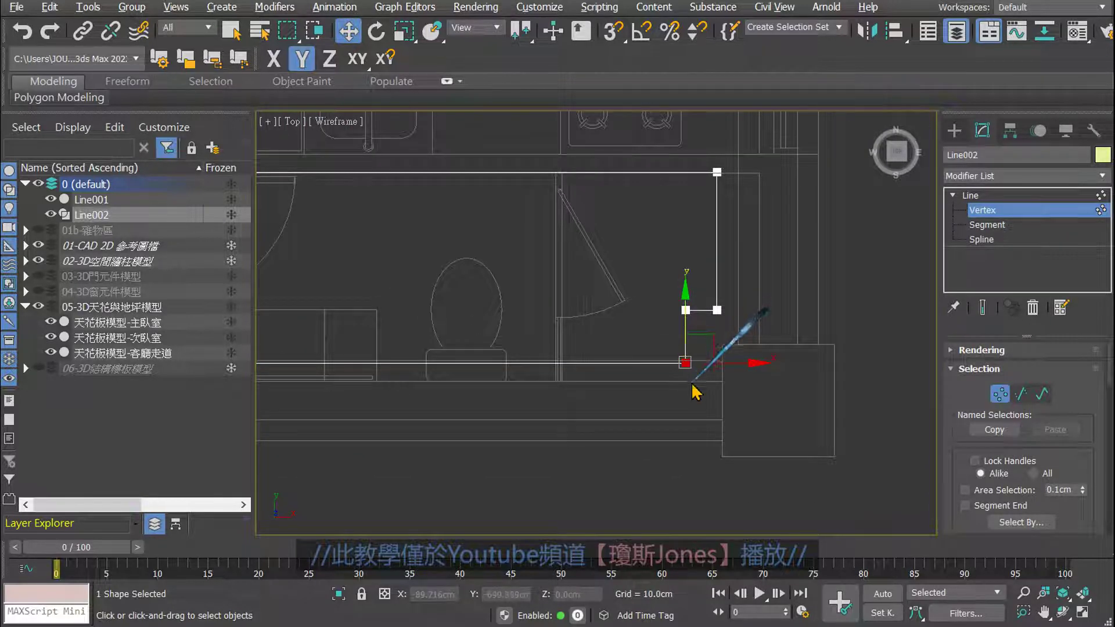
scroll(661, 374, "up", 2)
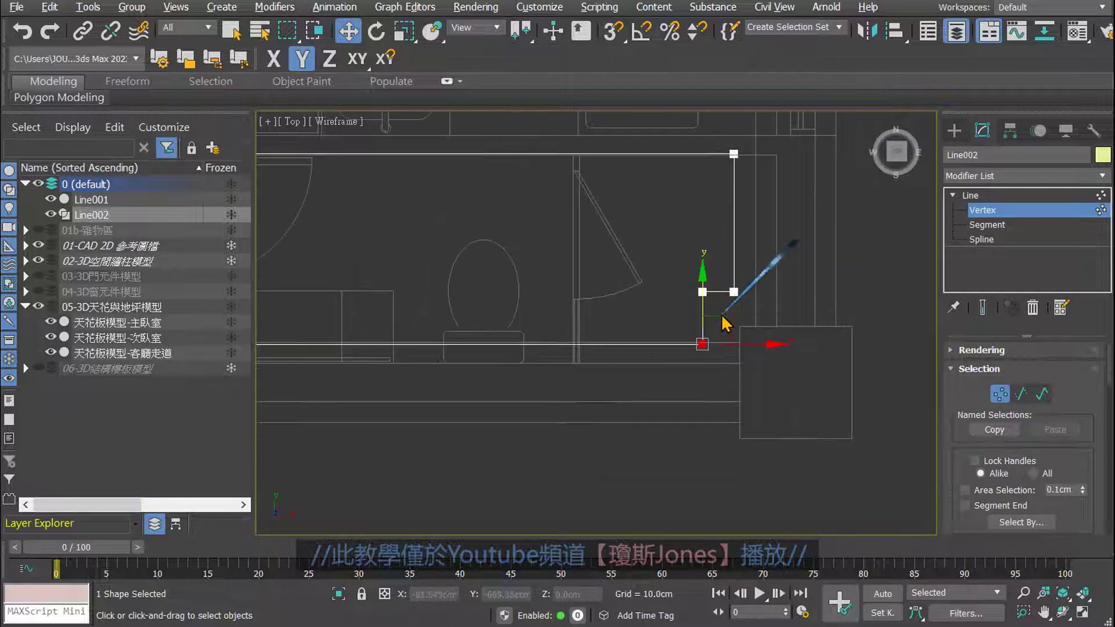
scroll(674, 360, "down", 2)
scroll(692, 299, "up", 2)
Snap the right edge and the notch's left vertices along X to the walls.
left_click_drag(673, 200, 722, 460)
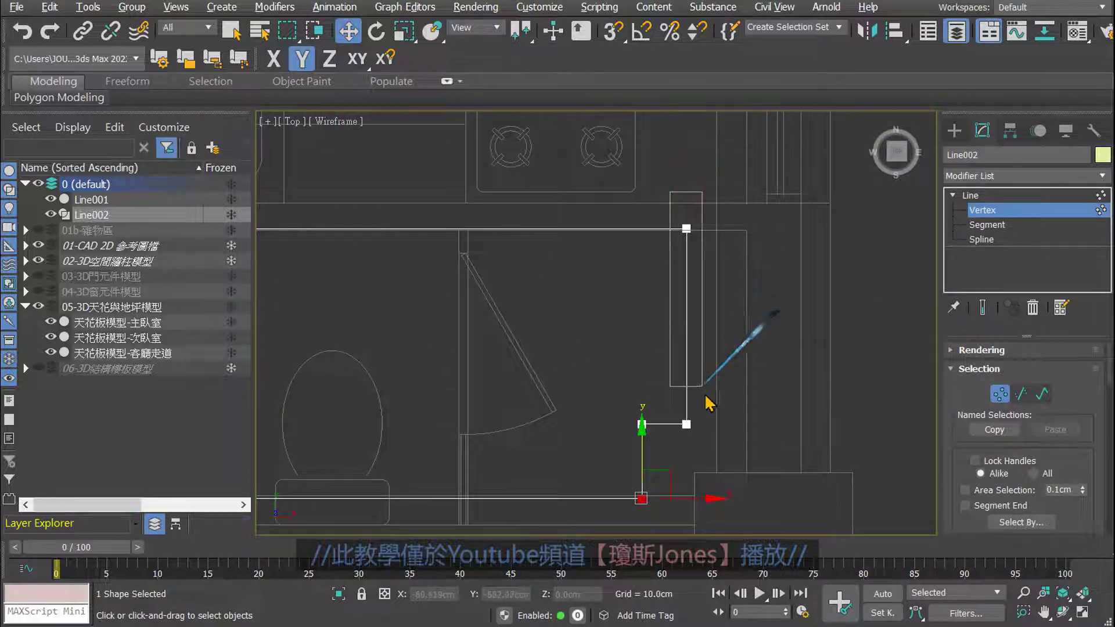
left_click_drag(739, 232, 771, 228)
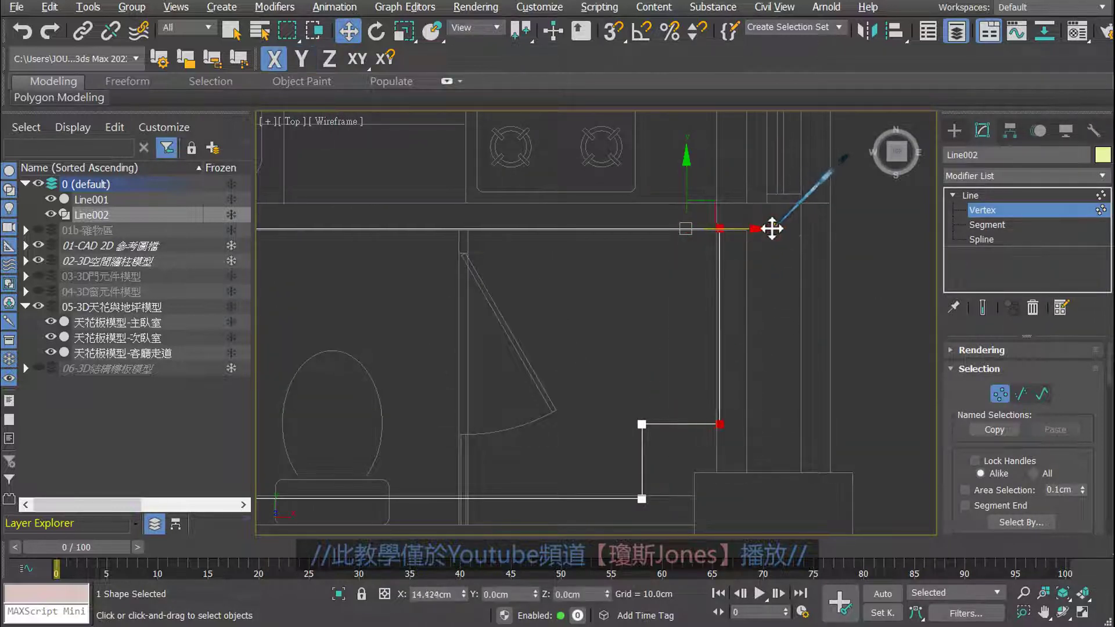
scroll(700, 279, "up", 2)
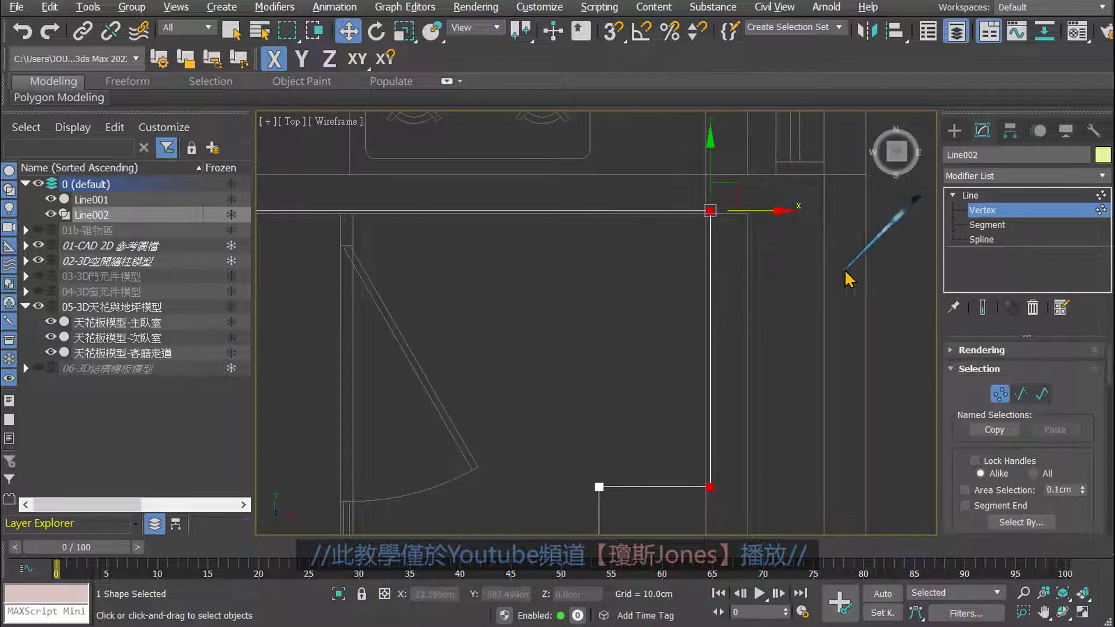
middle_click_drag(791, 229, 677, 174)
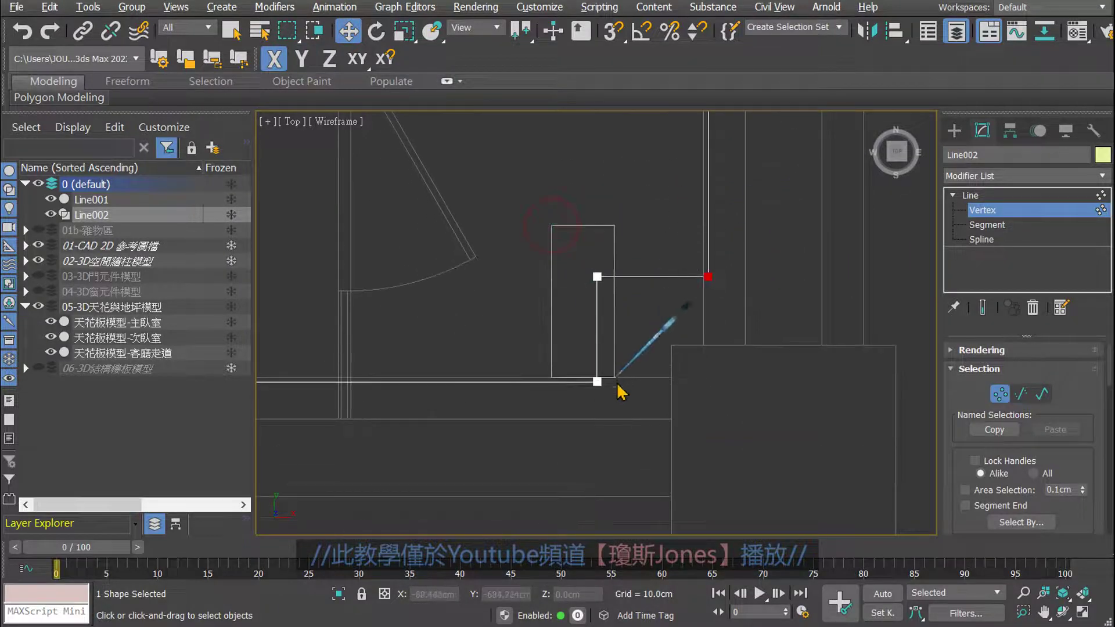
left_click_drag(551, 225, 617, 386)
left_click_drag(656, 276, 702, 275)
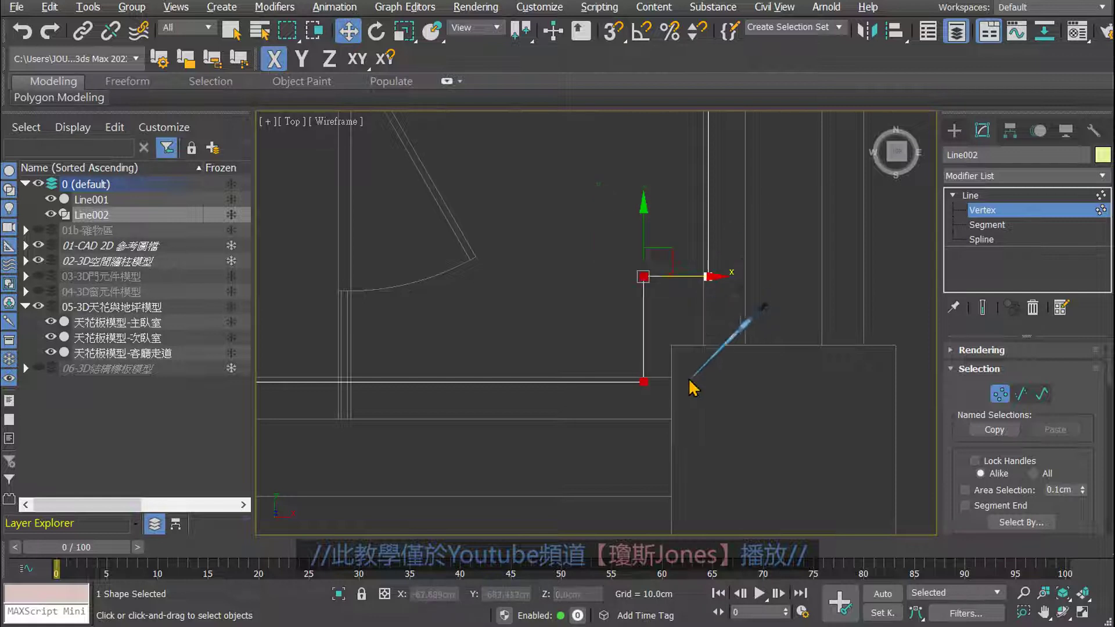
scroll(679, 359, "up", 4)
left_click_drag(620, 238, 681, 240)
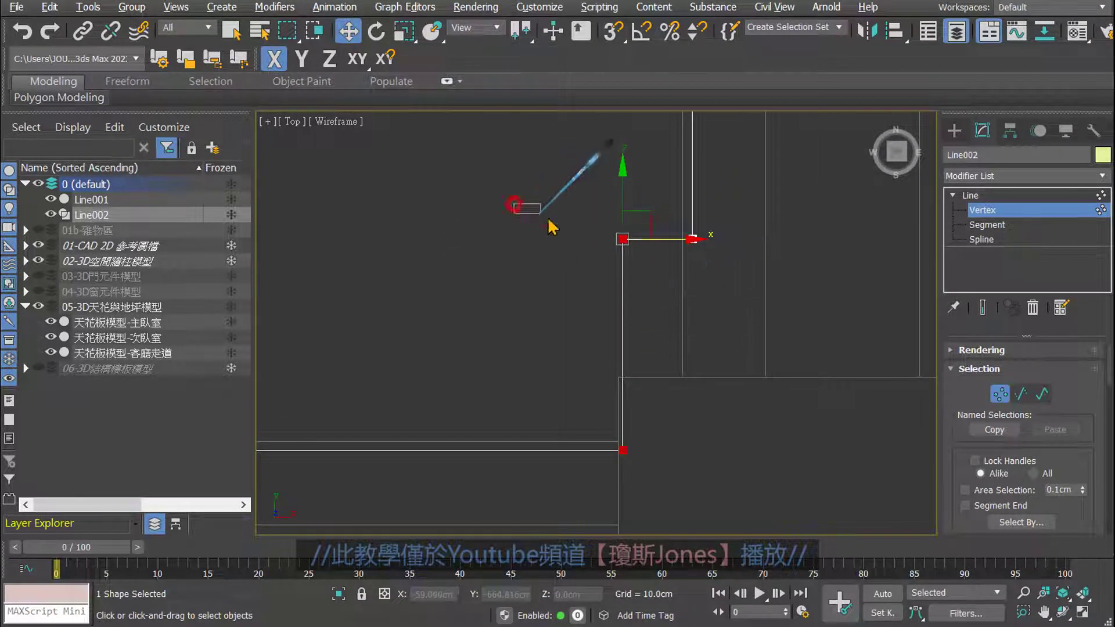
Move the notch's top vertices down onto the wall line, then clear the selection.
left_click_drag(527, 208, 786, 279)
left_click_drag(691, 186, 695, 331)
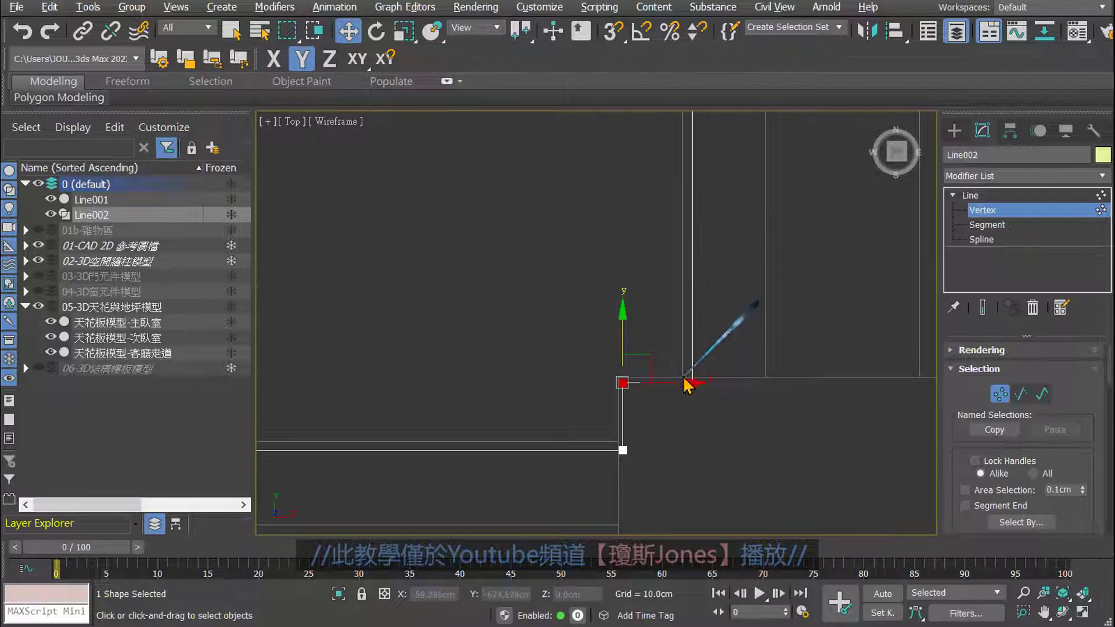
scroll(685, 383, "down", 2)
scroll(622, 373, "down", 2)
left_click(674, 334)
scroll(630, 328, "down", 2)
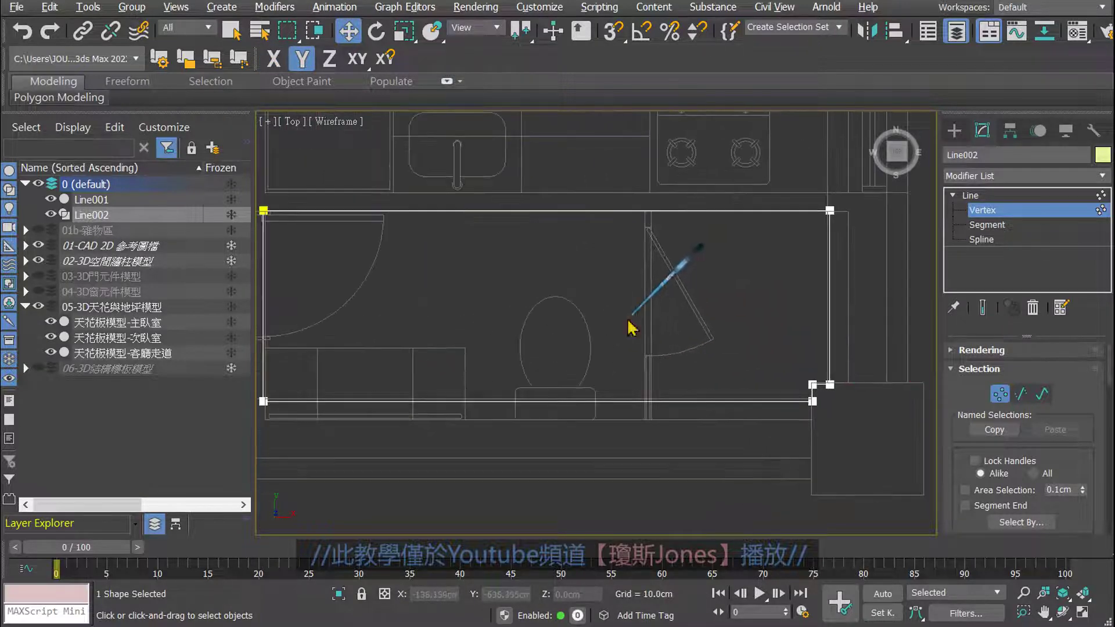
Return Line002 to object level and show all four viewports.
left_click(971, 195)
middle_click_drag(735, 288, 704, 292)
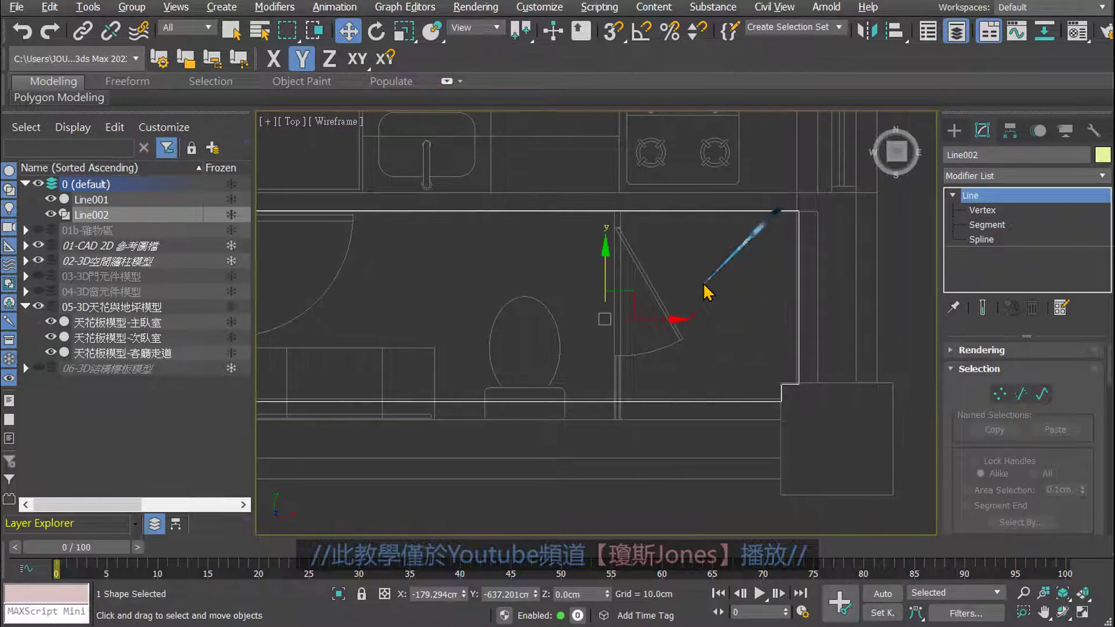
key("alt+w")
Maximize the Perspective view and orbit around the partition walls.
right_click(743, 378)
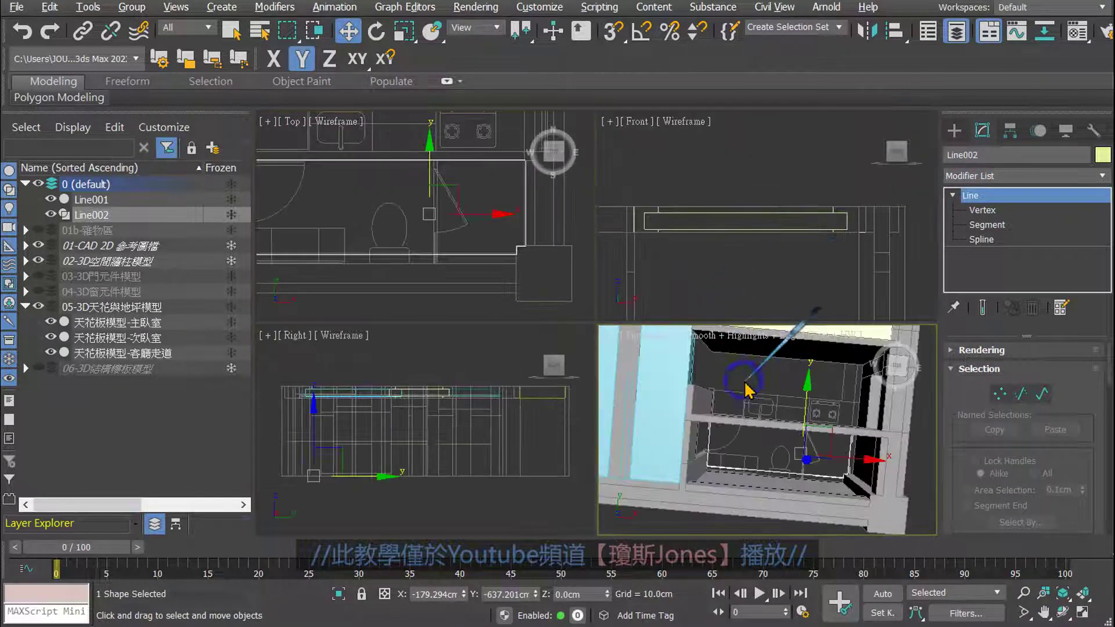
key("alt+w")
mouse_move(742, 397)
middle_mouse_down("alt")
mouse_move(677, 368)
mouse_move(677, 348)
middle_mouse_up("alt")
scroll(602, 346, "up", 2)
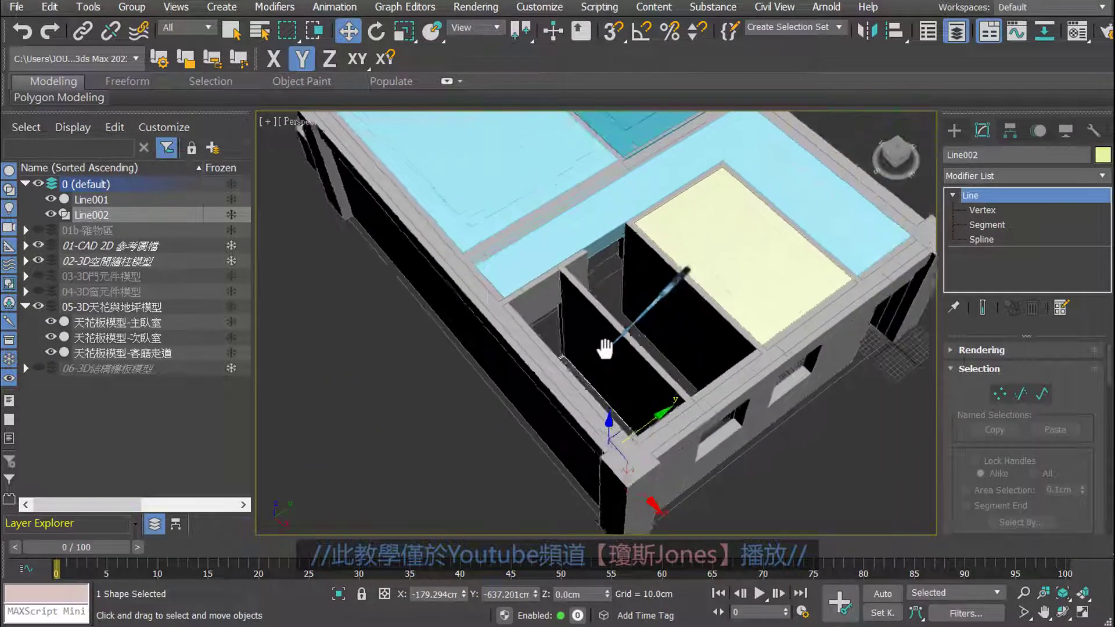
scroll(562, 368, "up", 2)
scroll(562, 368, "up", 2)
scroll(564, 388, "up", 2)
middle_click_drag(563, 388, 616, 376, "alt")
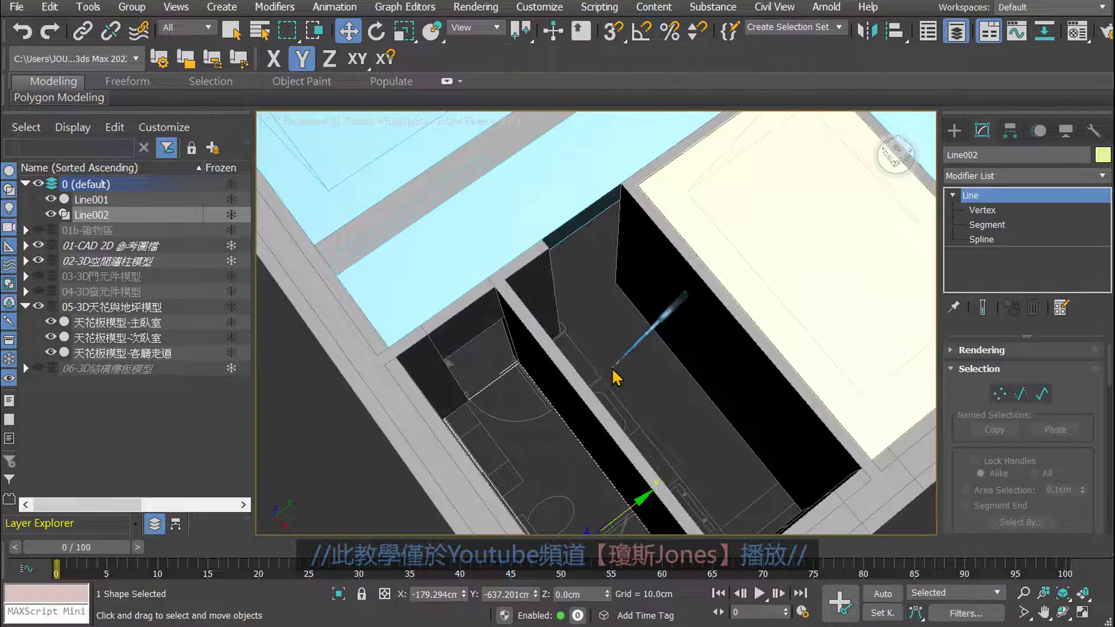
scroll(614, 361, "down", 3)
scroll(612, 360, "down", 3)
scroll(606, 356, "down", 2)
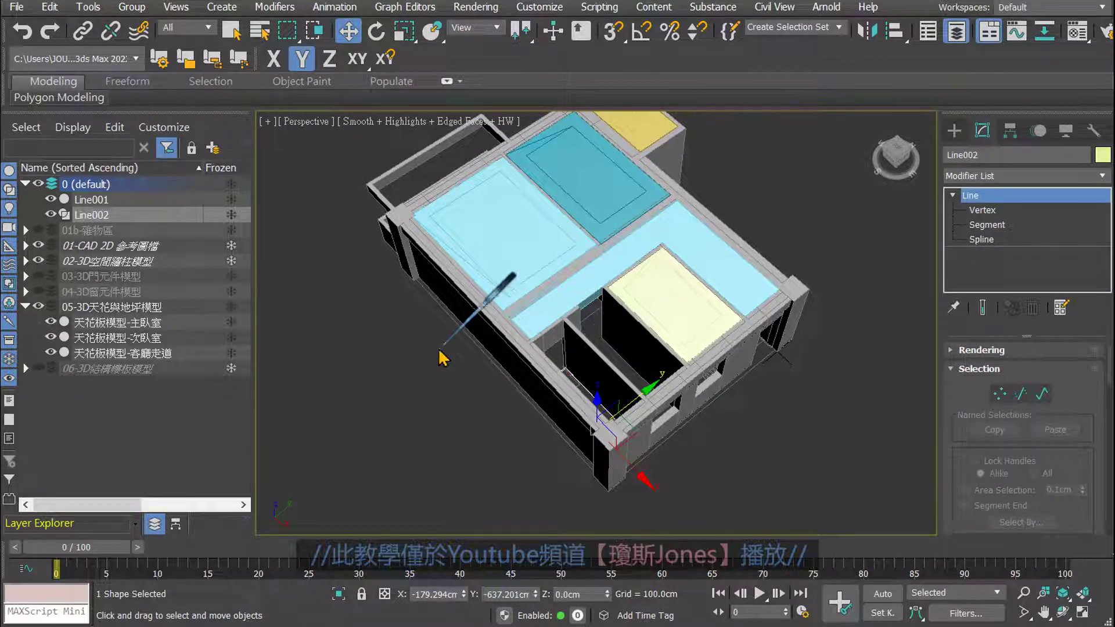
scroll(470, 332, "up", 2)
scroll(470, 332, "up", 3)
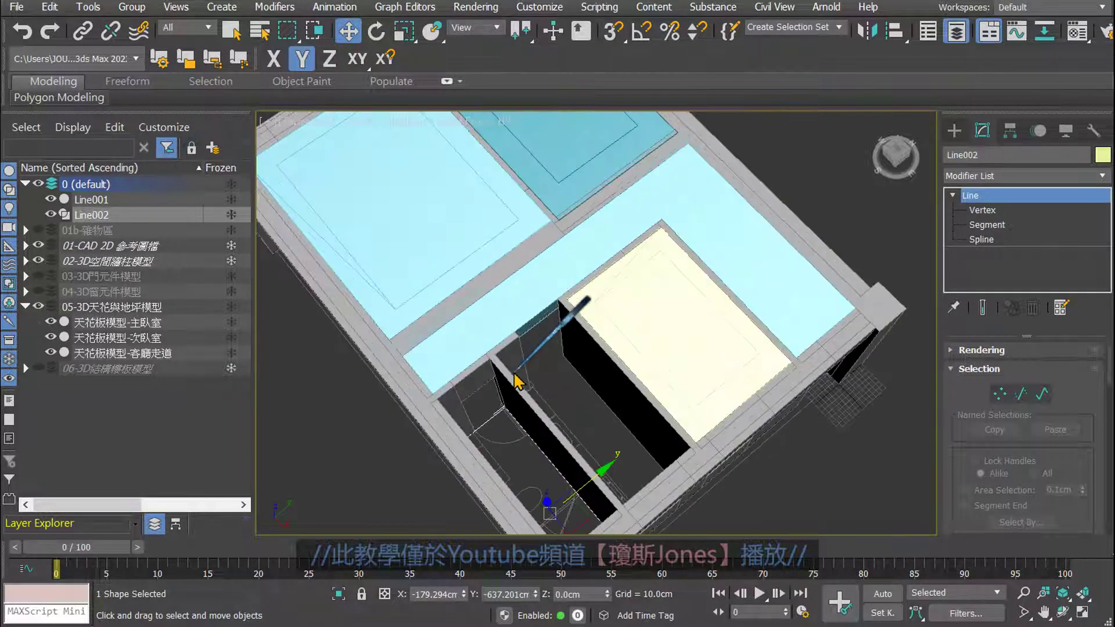
Select Line001 and then Line002 to inspect the room outlines.
left_click(93, 199)
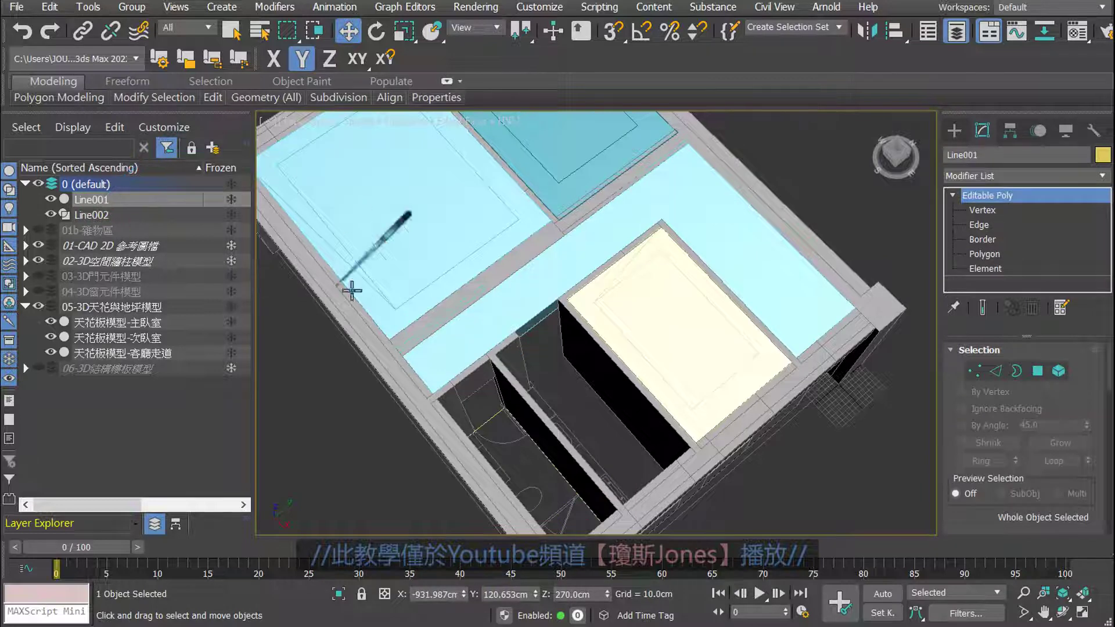
middle_click_drag(567, 351, 572, 399)
middle_click_drag(558, 336, 527, 301)
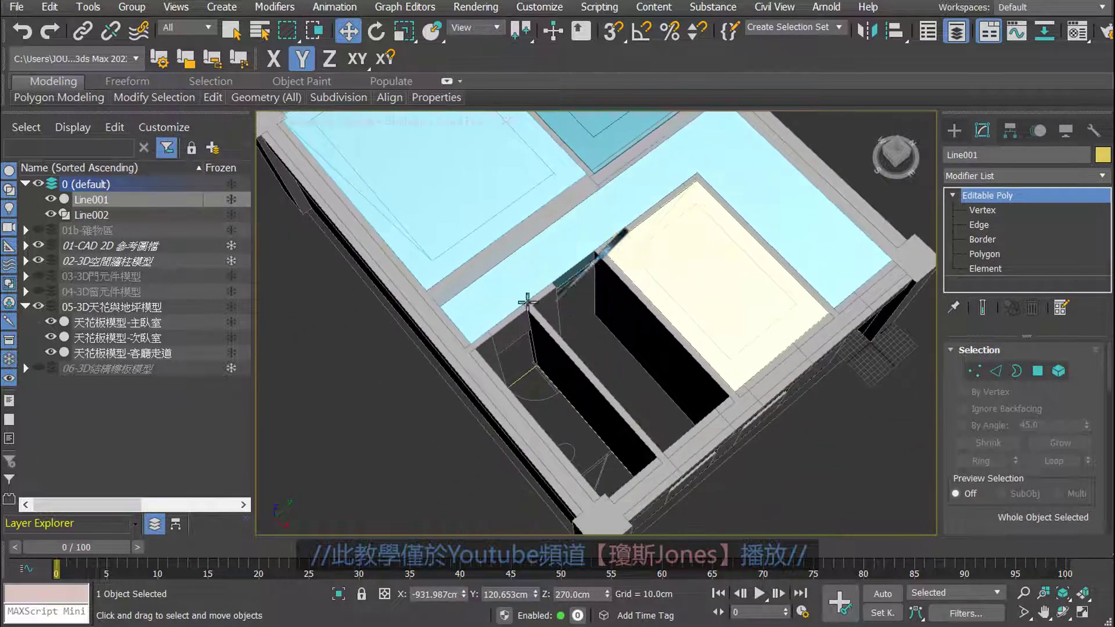
left_click(88, 215)
mouse_move(560, 385)
middle_mouse_down()
mouse_move(567, 408)
mouse_move(573, 386)
mouse_move(560, 418)
mouse_move(573, 427)
mouse_move(579, 266)
mouse_move(597, 316)
middle_mouse_up()
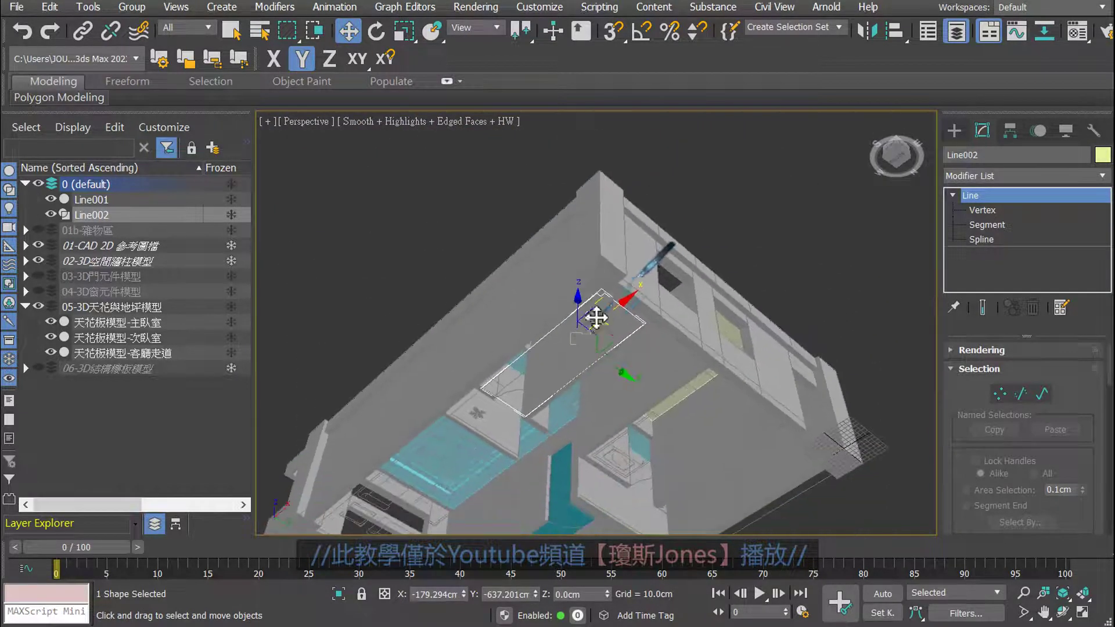
scroll(605, 331, "up", 3)
scroll(605, 331, "up", 2)
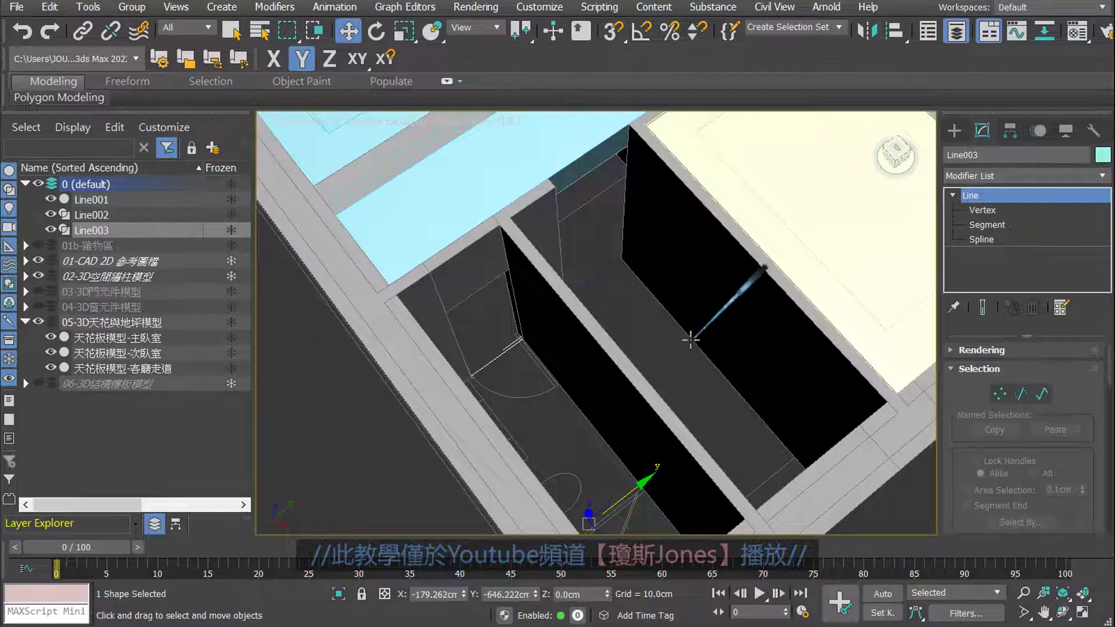
Select Line002 and raise it to Z 270 cm.
mouse_move(667, 343)
middle_mouse_down("alt")
mouse_move(656, 358)
mouse_move(609, 348)
middle_mouse_up("alt")
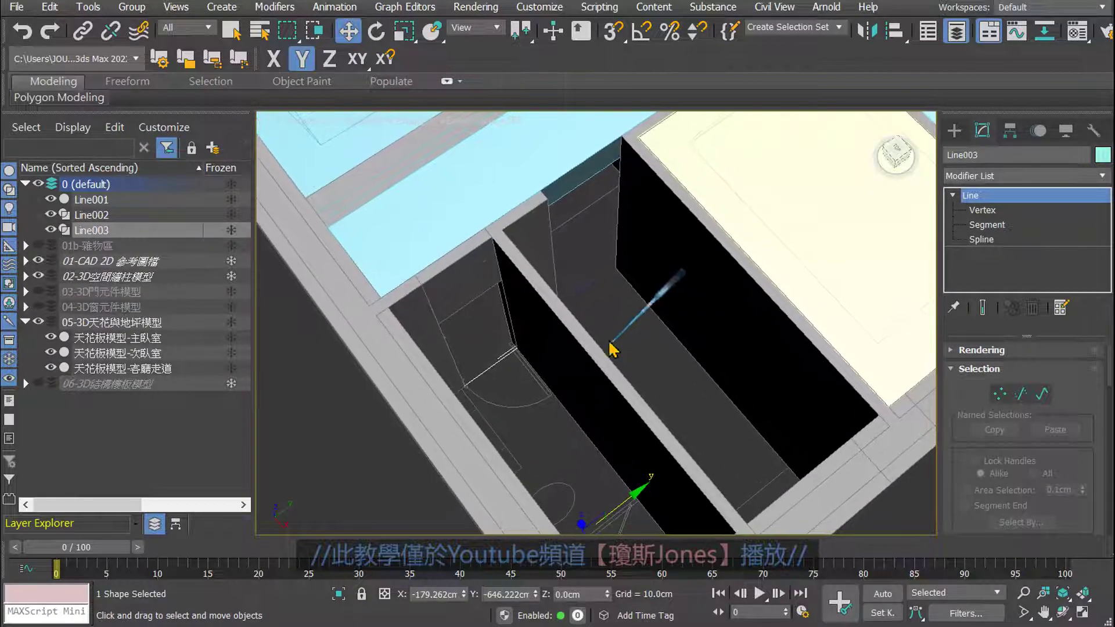
left_click(592, 283)
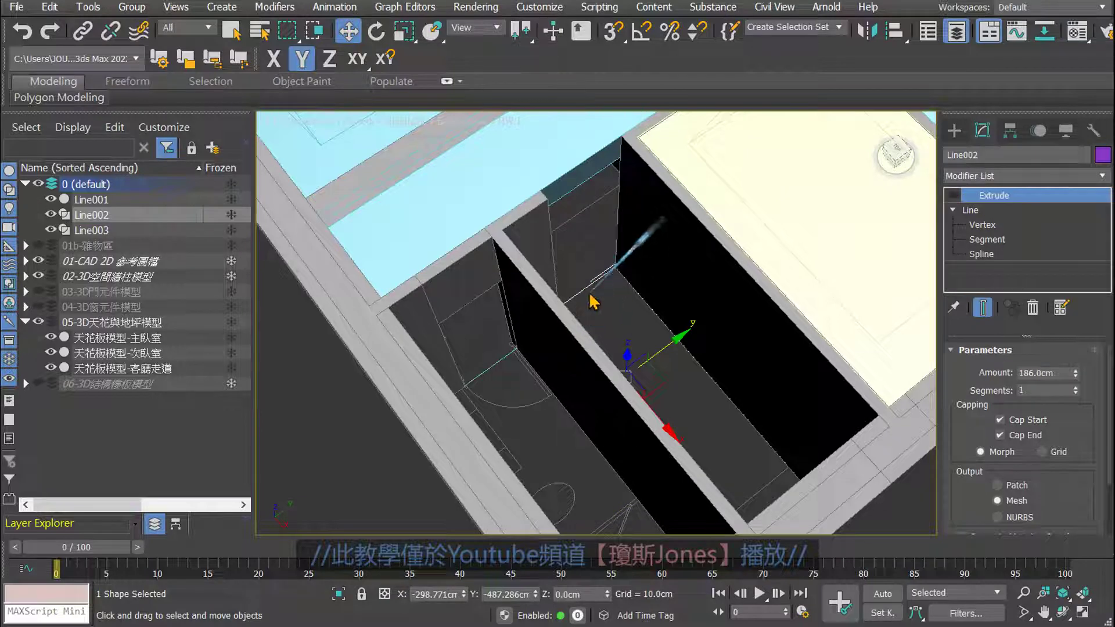
left_click(487, 370)
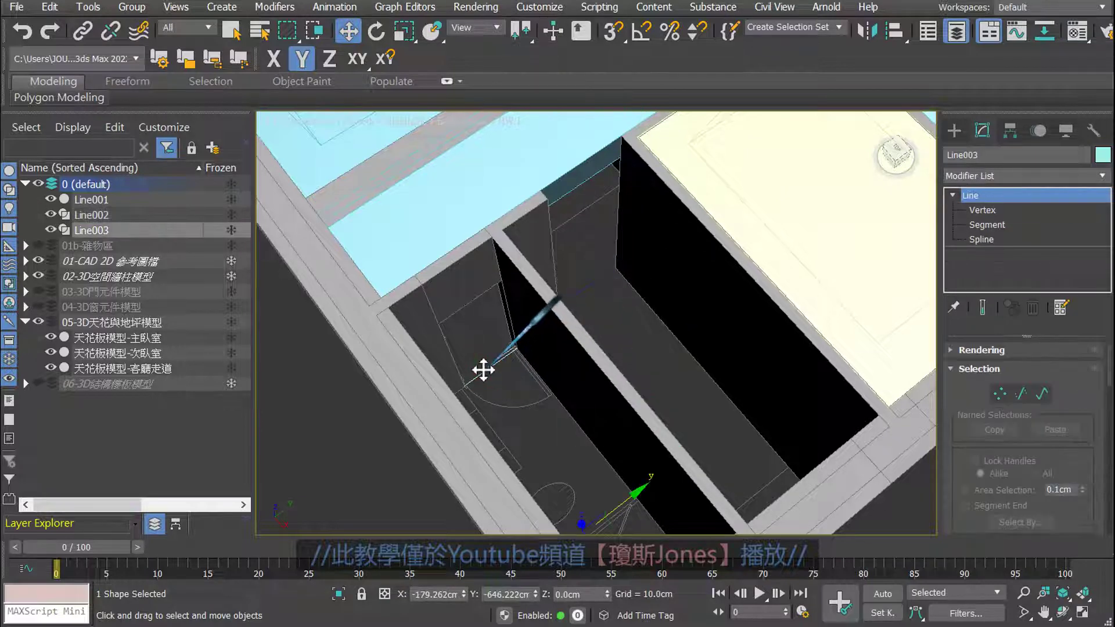
left_click(592, 283)
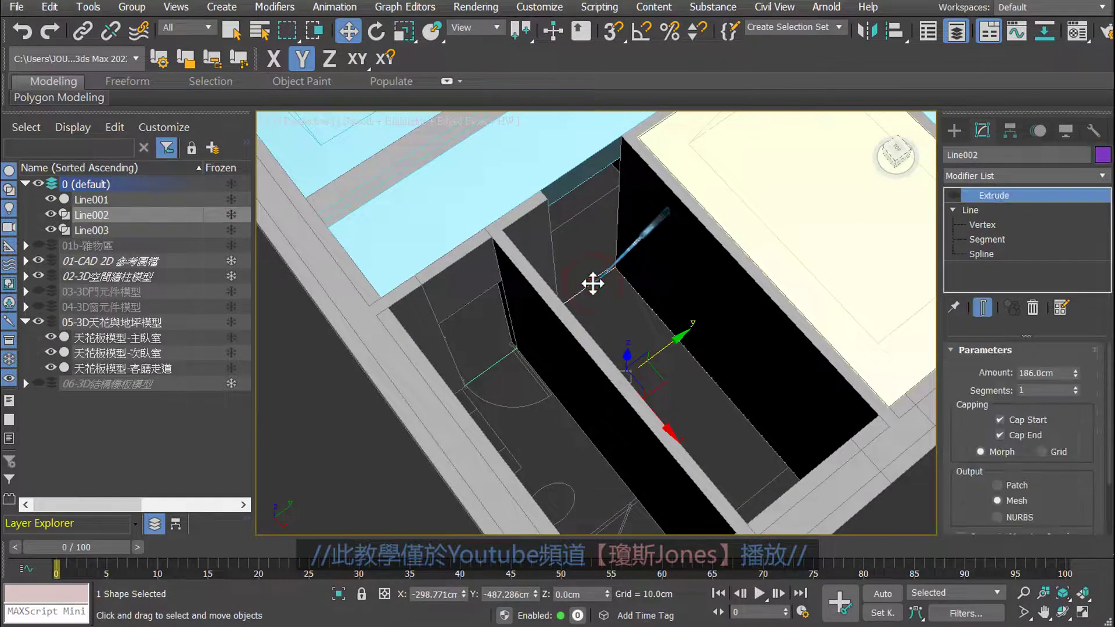
left_click_drag(584, 593, 552, 593)
type("270")
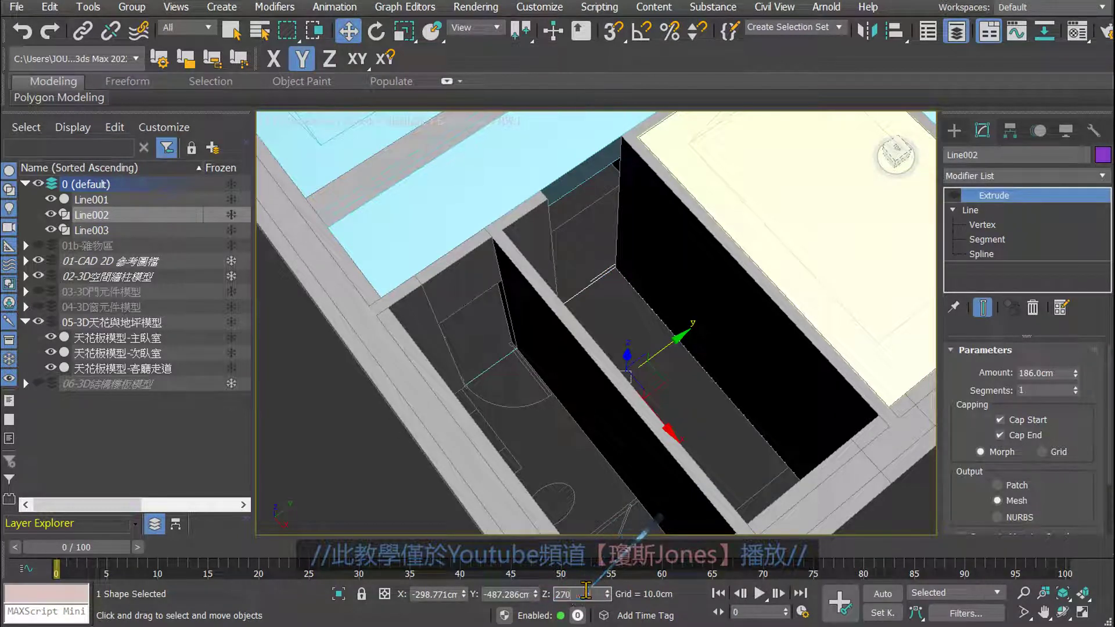
key("Return")
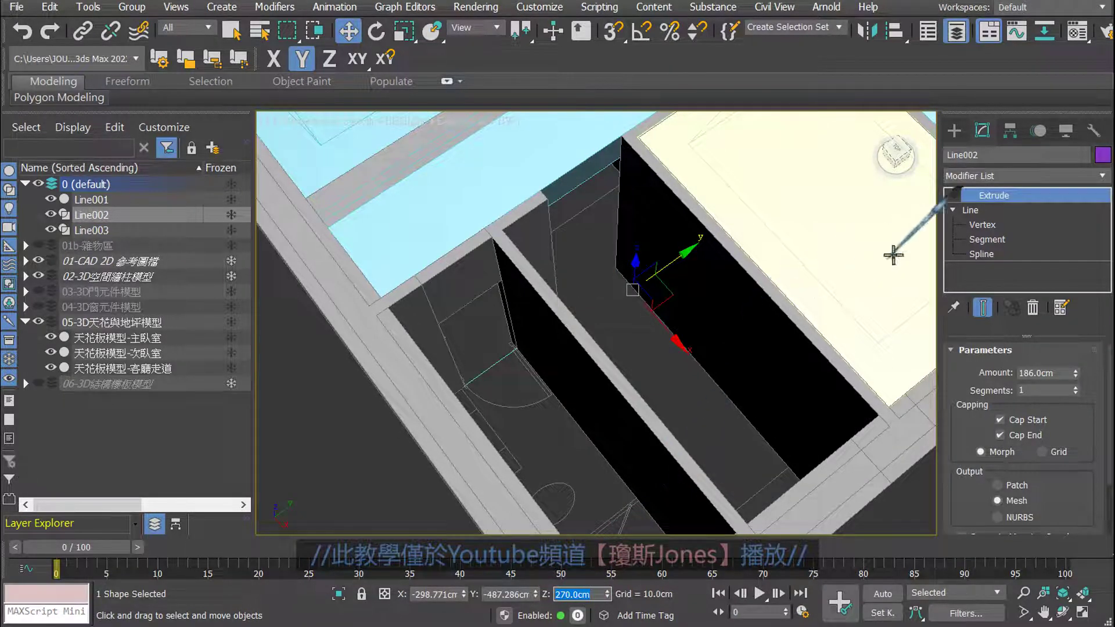
Extrude Line002 186 cm and delete the duplicate Extrude modifier from the stack.
left_click(1013, 176)
type("esh")
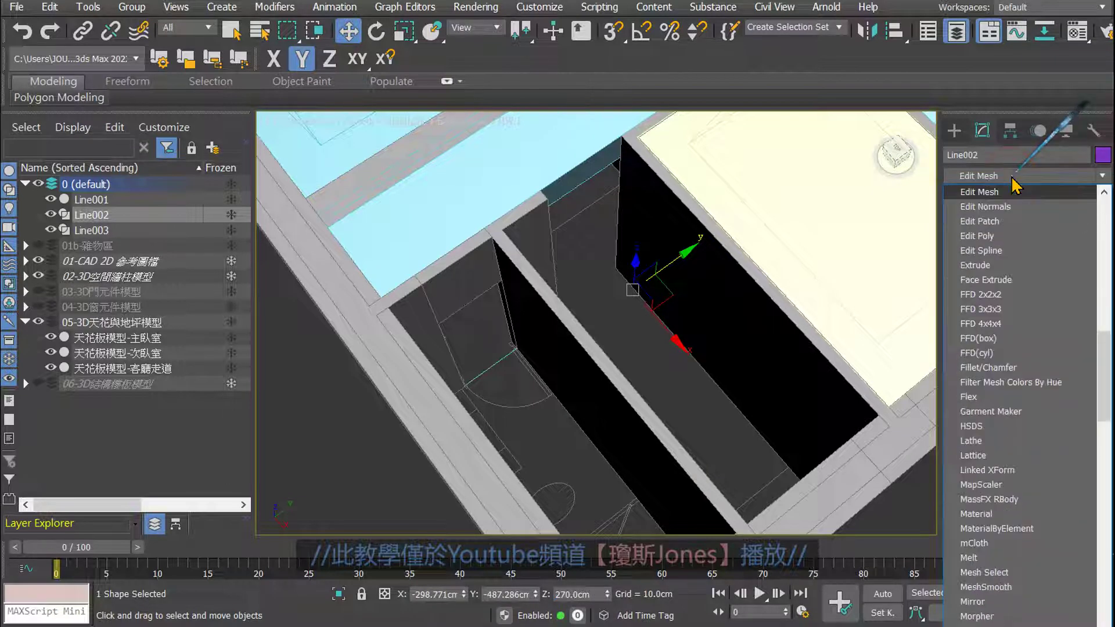
left_click(985, 265)
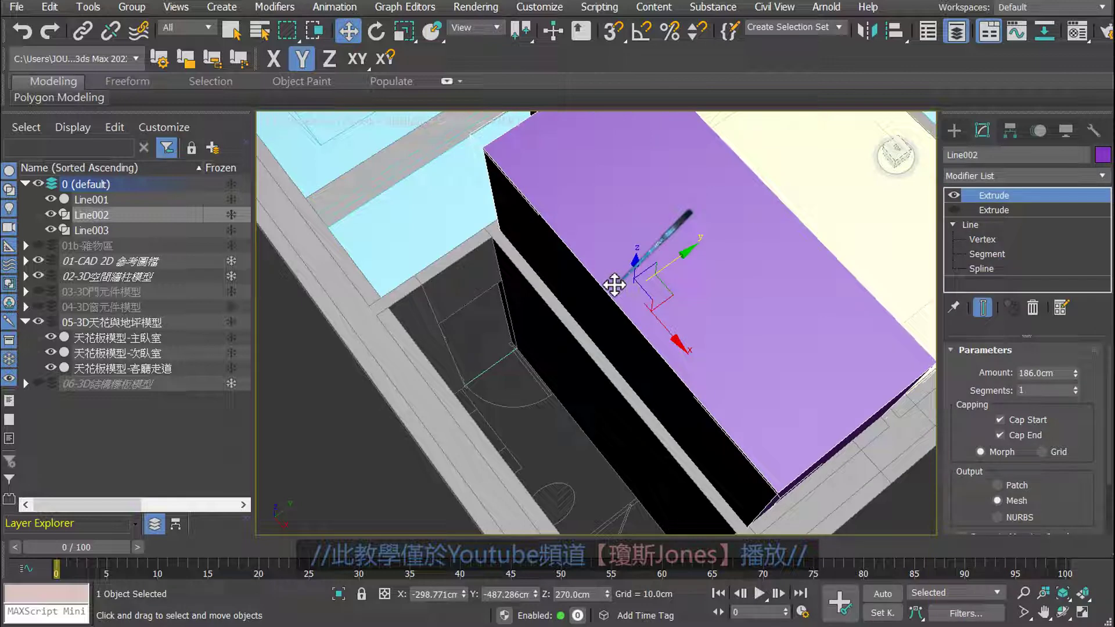
scroll(614, 285, "down", 3)
mouse_move(618, 277)
middle_mouse_down("alt")
mouse_move(622, 263)
mouse_move(780, 229)
middle_mouse_up("alt")
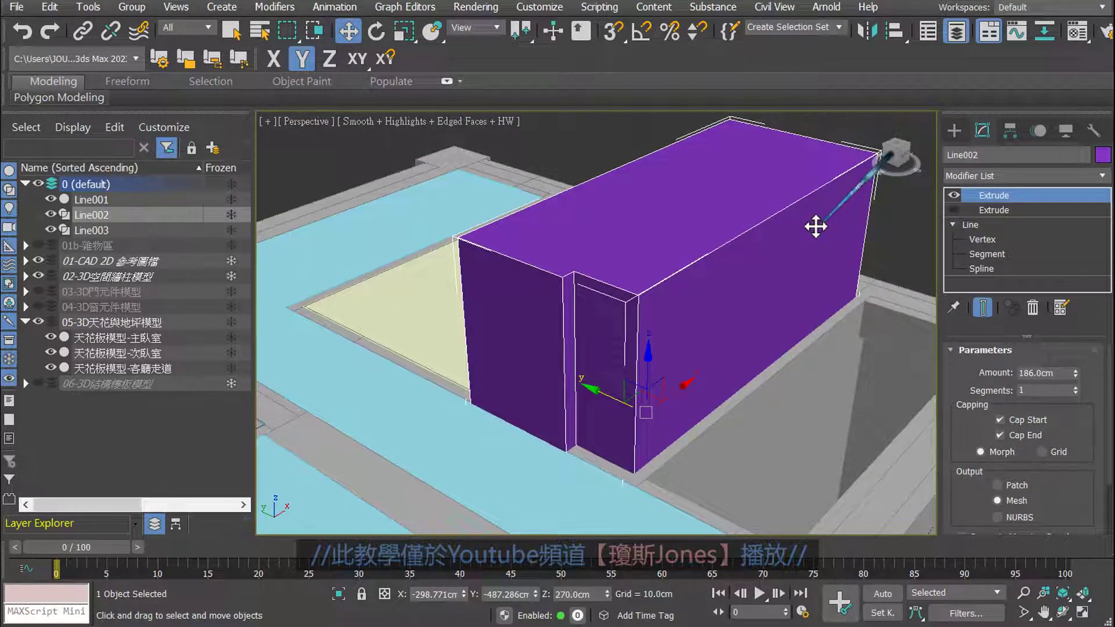
left_click(1003, 213)
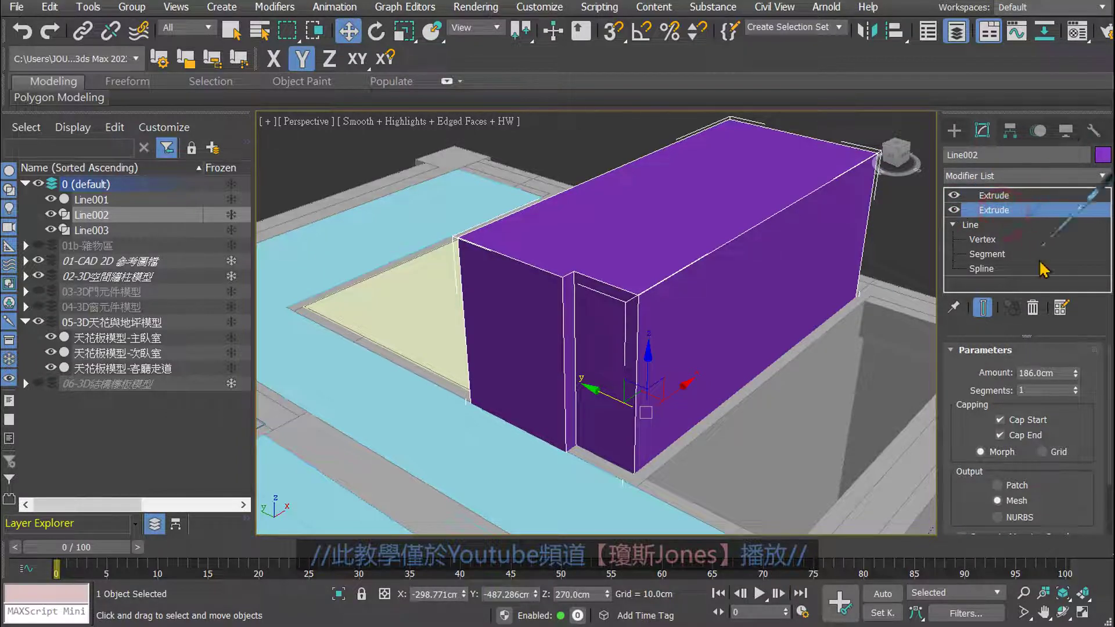
left_click(1032, 309)
left_click(991, 196)
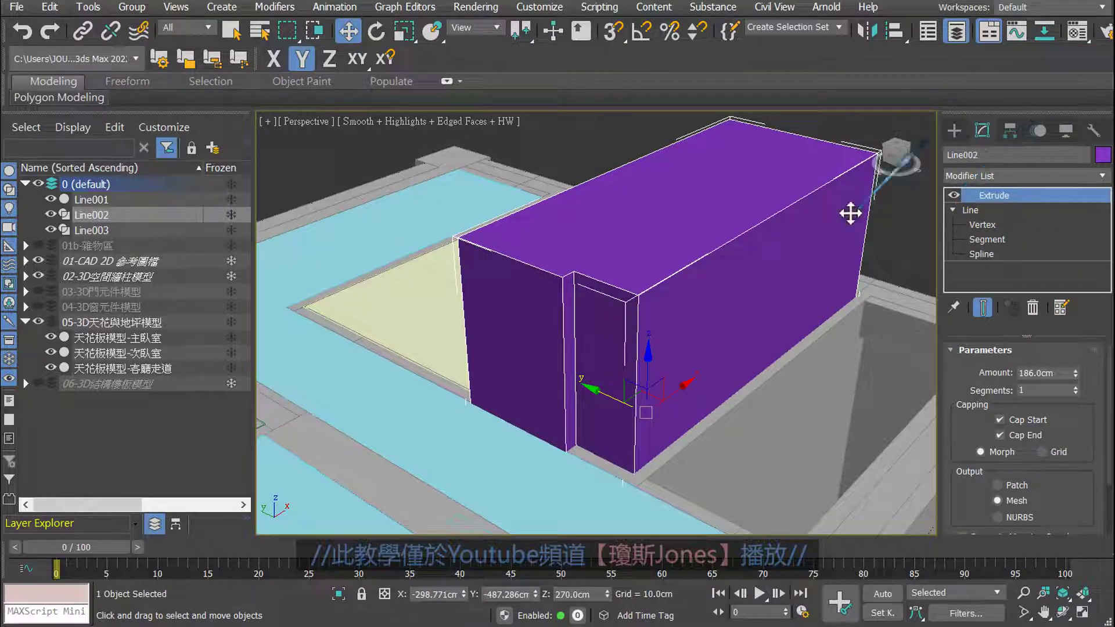
Convert the purple block to Editable Poly and switch to Vertex mode.
right_click(817, 216)
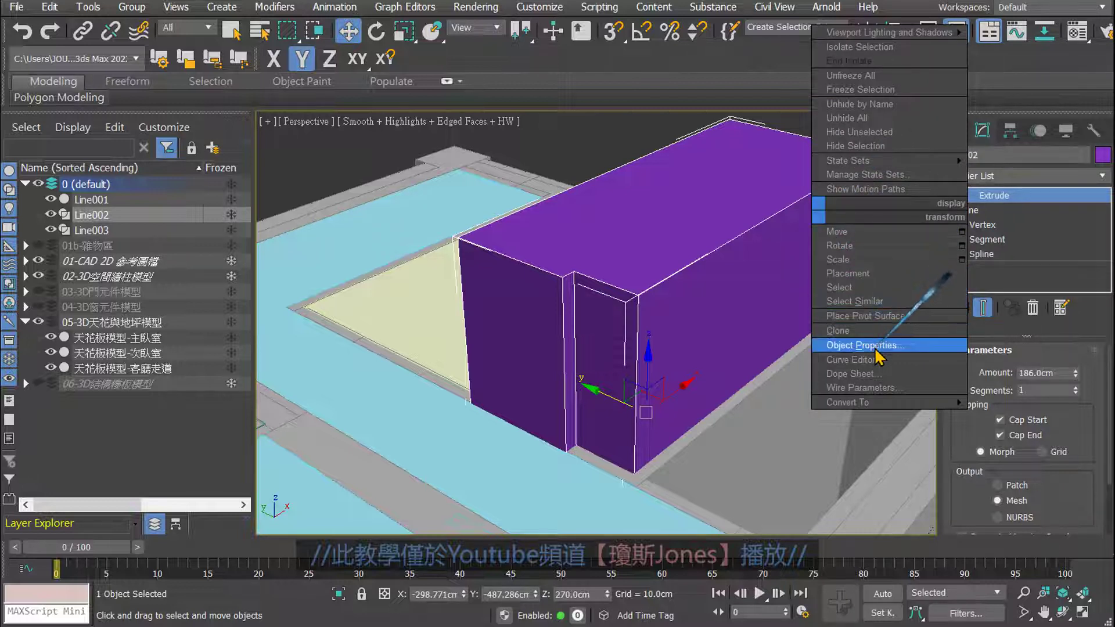
mouse_move(888, 402)
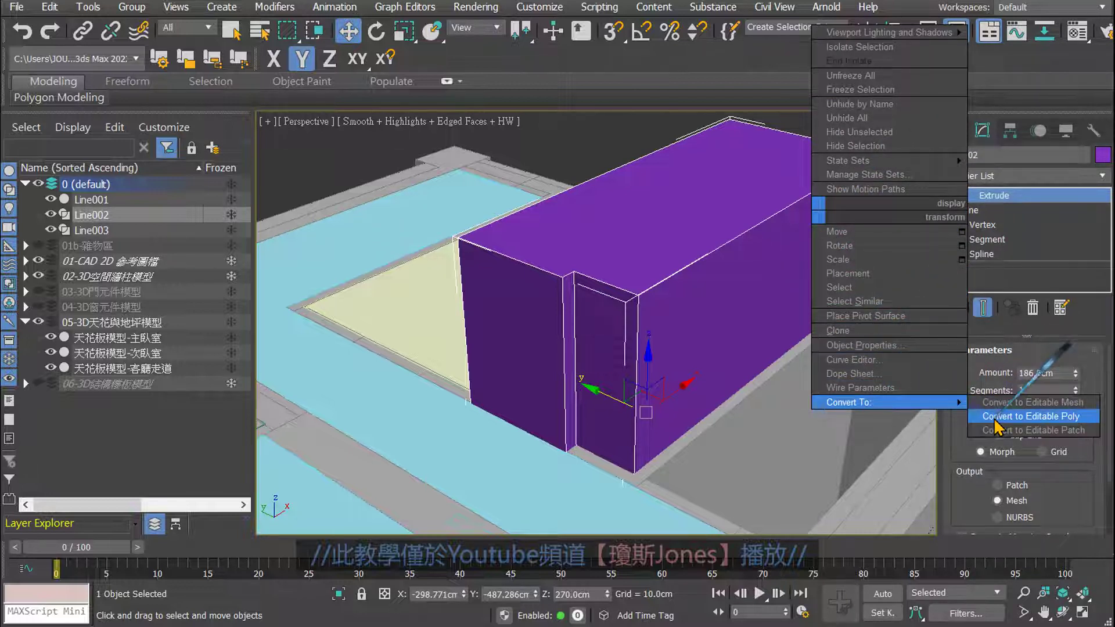
left_click(997, 418)
left_click(952, 195)
left_click(981, 209)
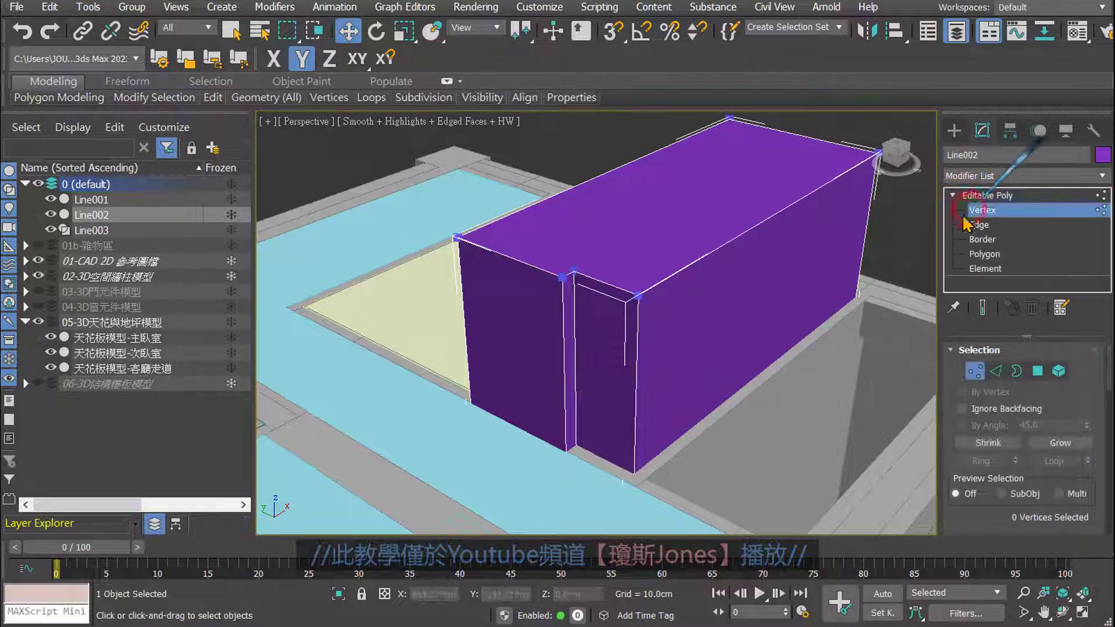
scroll(624, 313, "down", 2)
mouse_move(624, 313)
middle_mouse_down("alt")
mouse_move(676, 306)
mouse_move(721, 236)
mouse_move(686, 294)
middle_mouse_up("alt")
Snap the six top vertices down to Z 310 cm, forming a thin slab.
left_click_drag(796, 180, 427, 298)
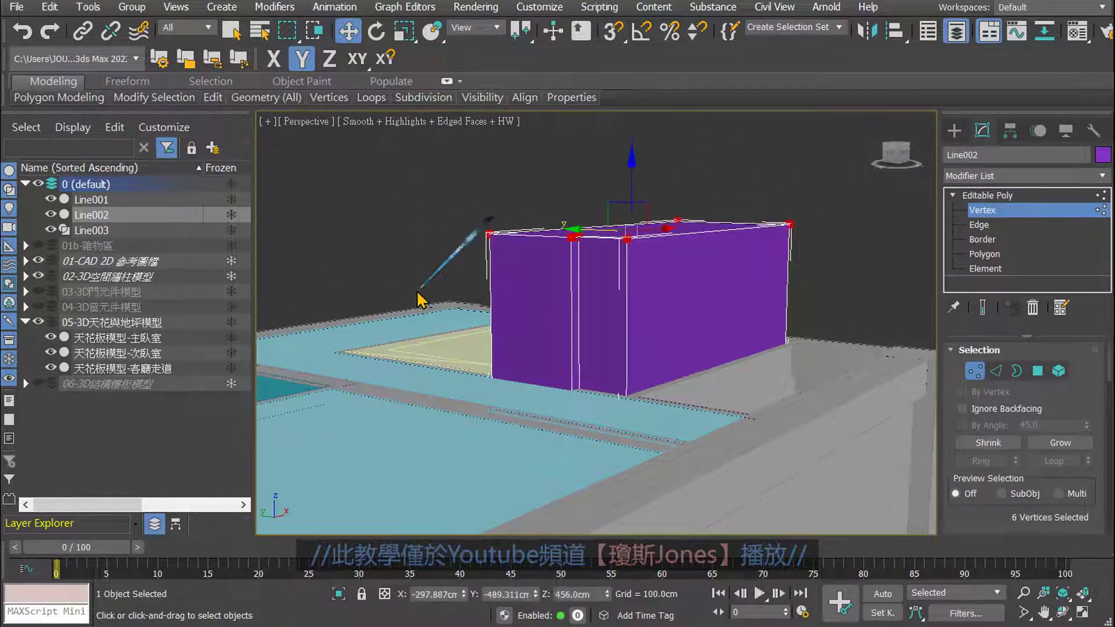
mouse_move(427, 299)
middle_mouse_down("alt")
mouse_move(538, 323)
mouse_move(510, 326)
middle_mouse_up("alt")
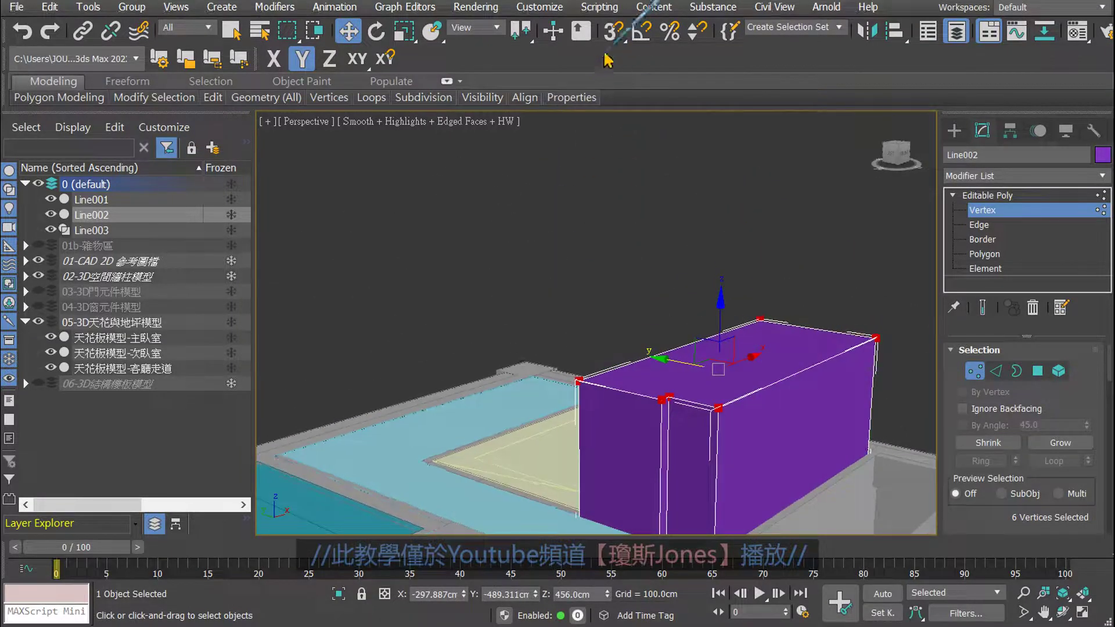
left_click(613, 30)
left_click(386, 60)
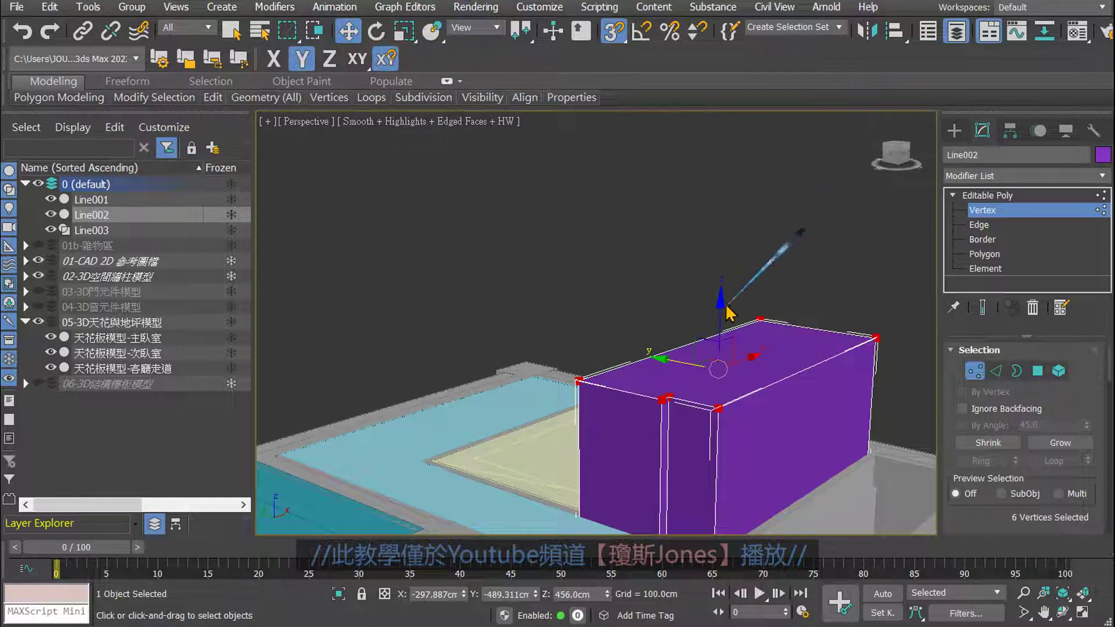
left_click_drag(718, 306, 528, 354)
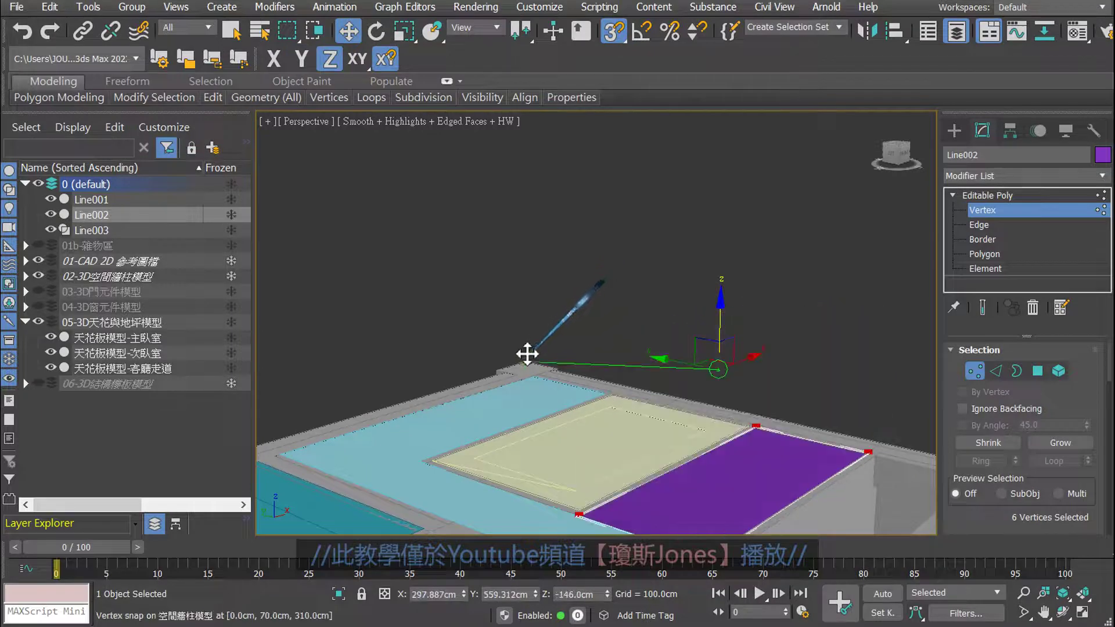
key("1")
left_click(722, 261)
Select Line003 and raise it to Z 270 cm.
key("z")
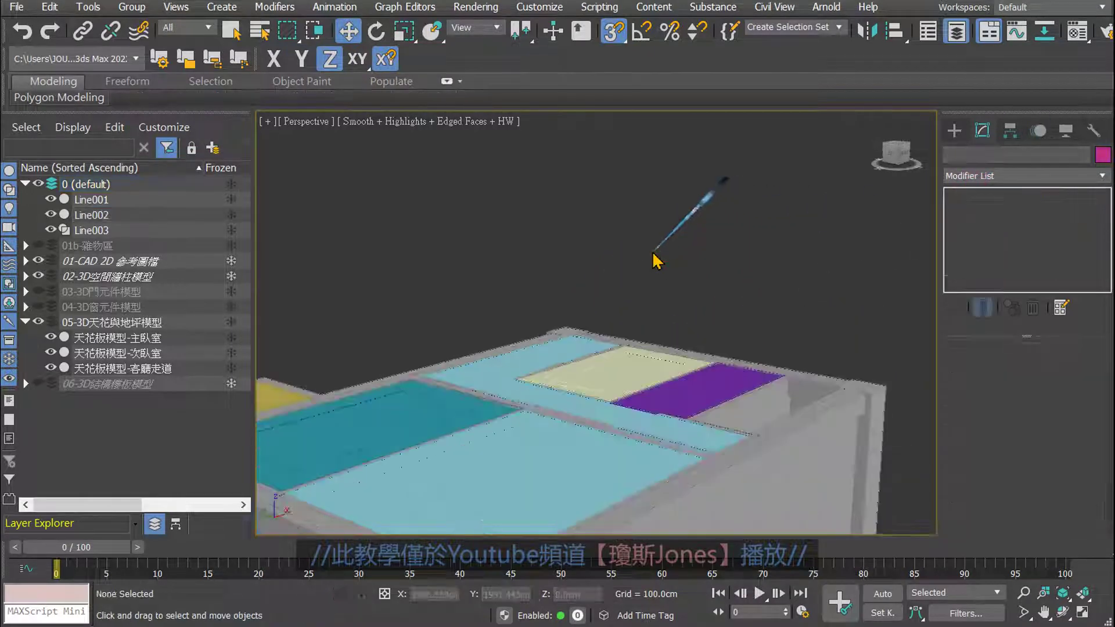
mouse_move(687, 282)
middle_mouse_down("alt")
mouse_move(667, 368)
mouse_move(583, 377)
mouse_move(461, 286)
middle_mouse_up("alt")
scroll(692, 356, "up", 2)
scroll(672, 361, "up", 2)
scroll(583, 377, "down", 3)
scroll(498, 287, "up", 5)
scroll(510, 303, "up", 1)
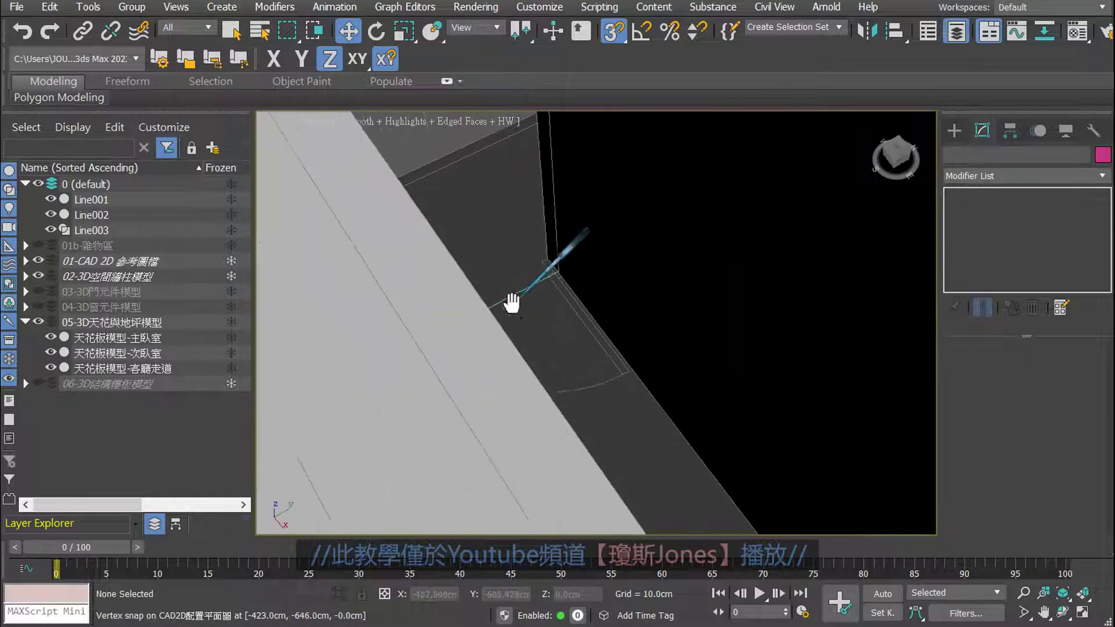
scroll(505, 302, "up", 1)
left_click(505, 301)
scroll(522, 305, "down", 5)
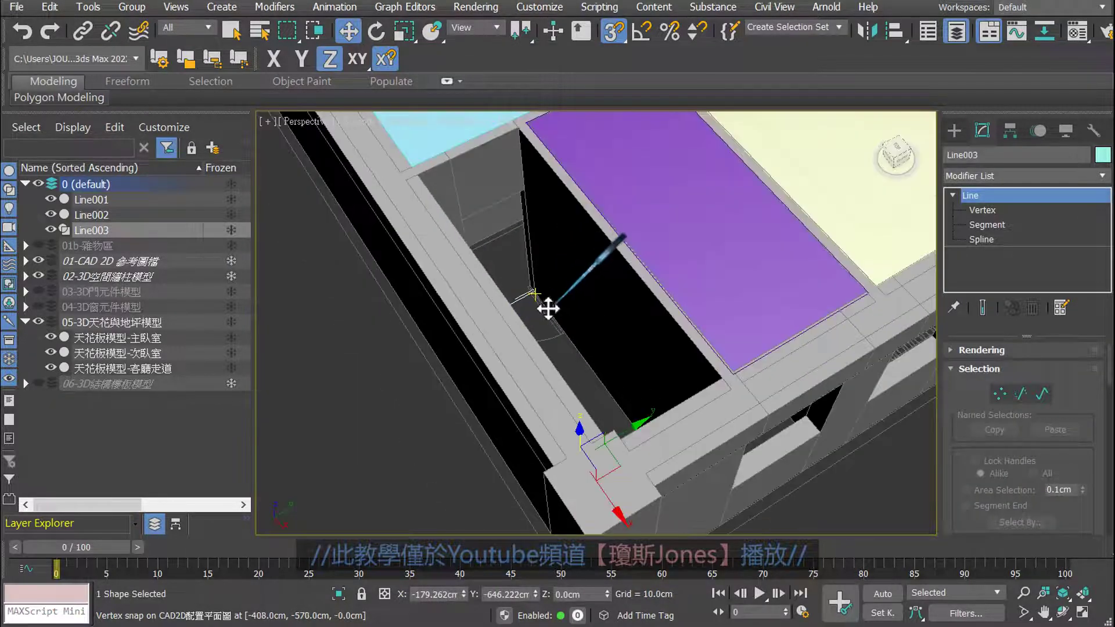
scroll(609, 372, "up", 1)
left_click(581, 594)
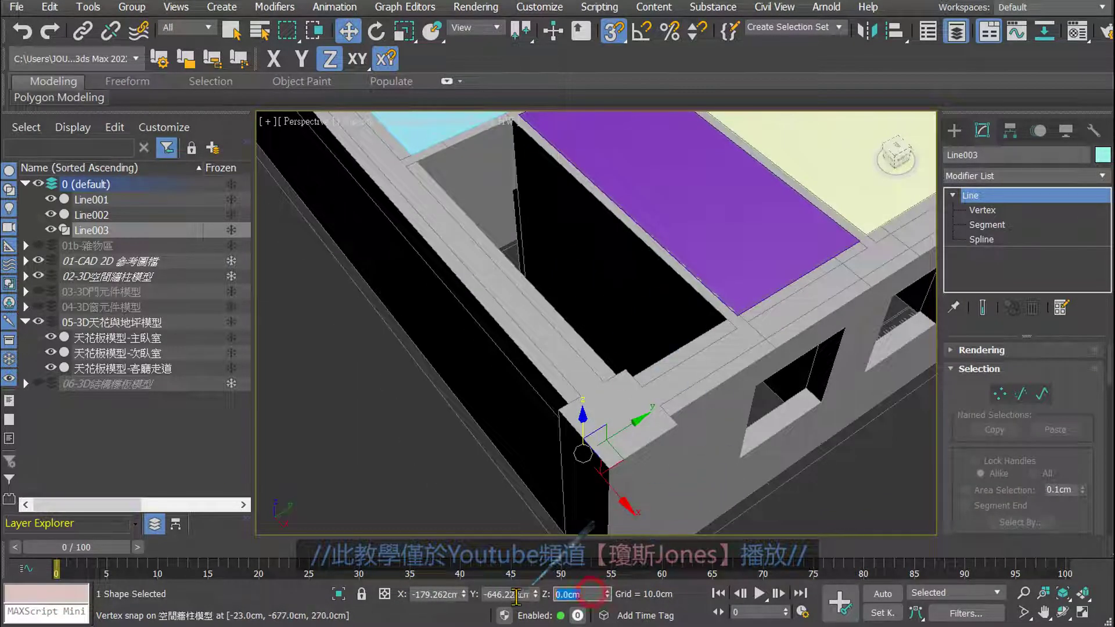
type("270")
key("Return")
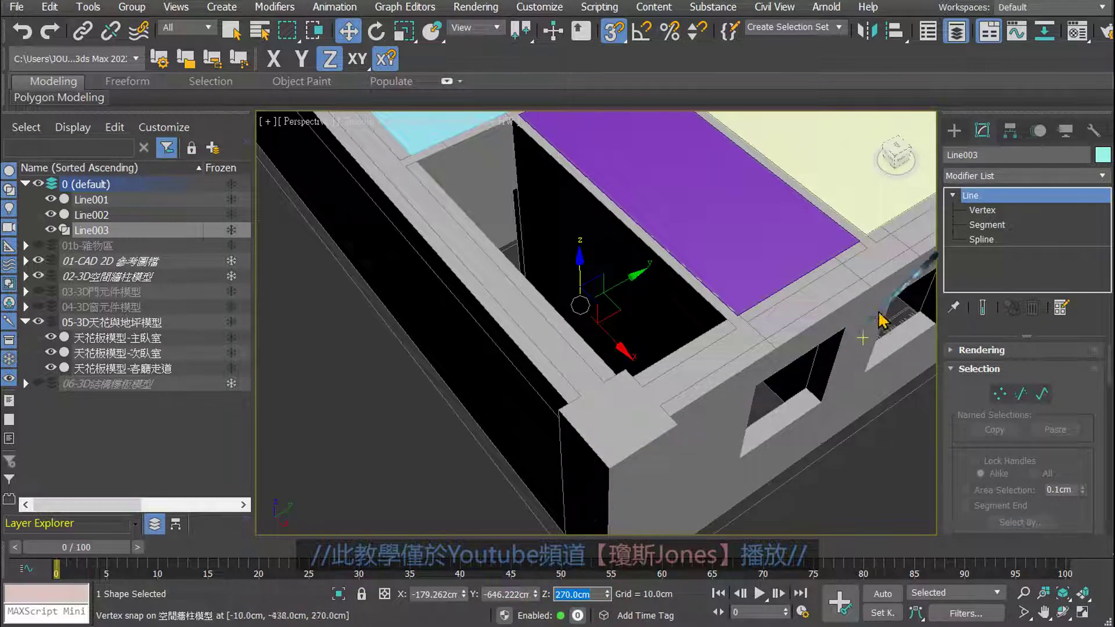
Extrude Line003 186 cm into a tall block over the second room.
left_click(992, 176)
scroll(995, 233, "down", 10)
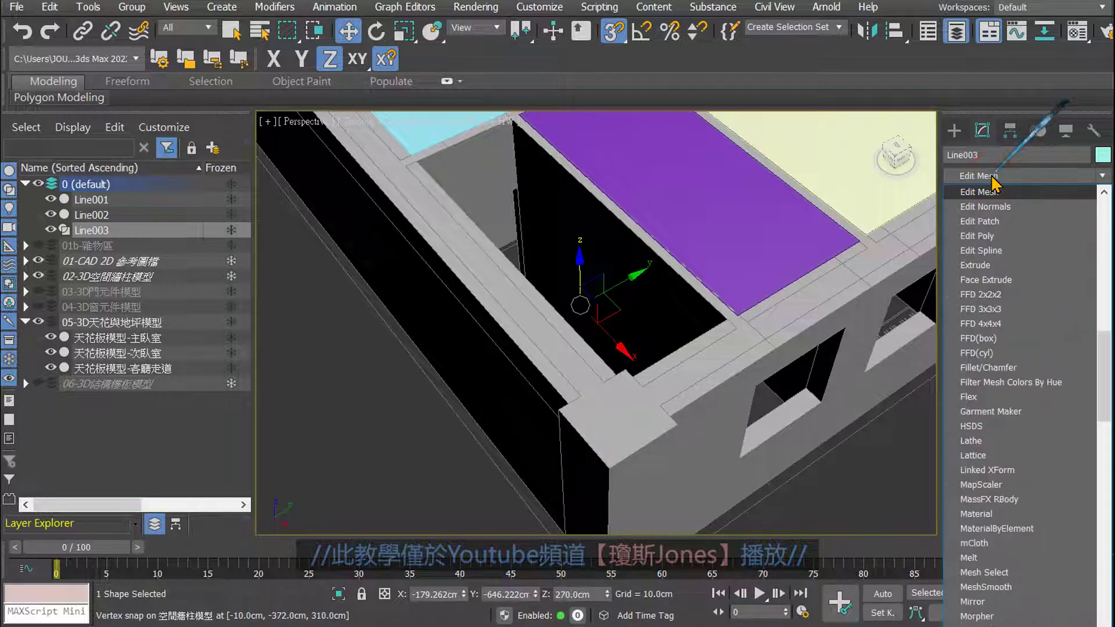
left_click(987, 258)
middle_click_drag(592, 203, 587, 169, "alt")
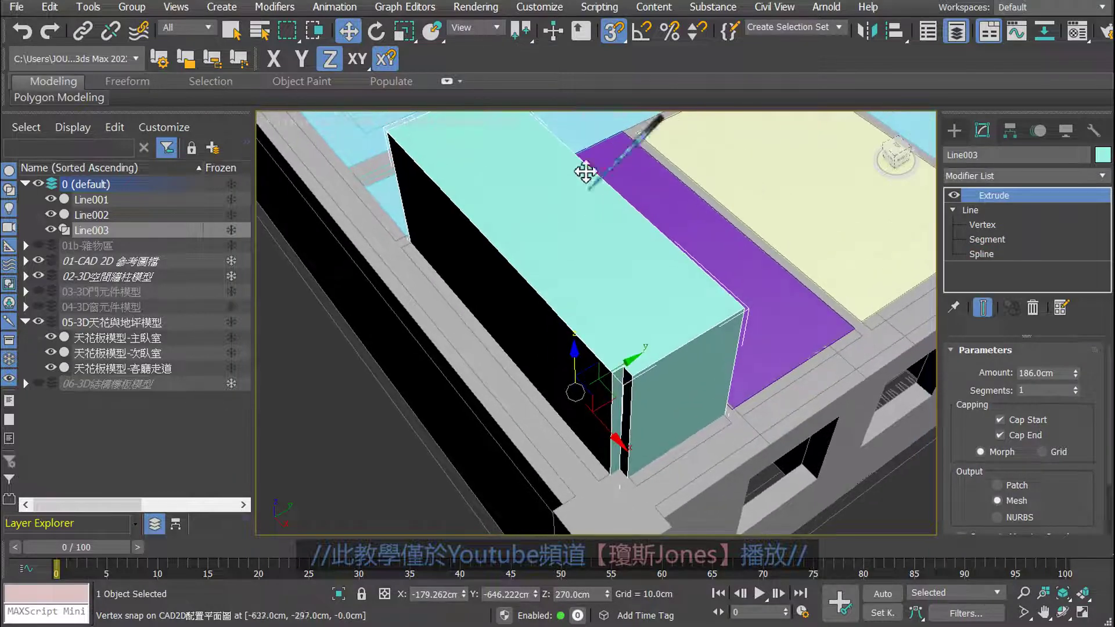
left_click(611, 30)
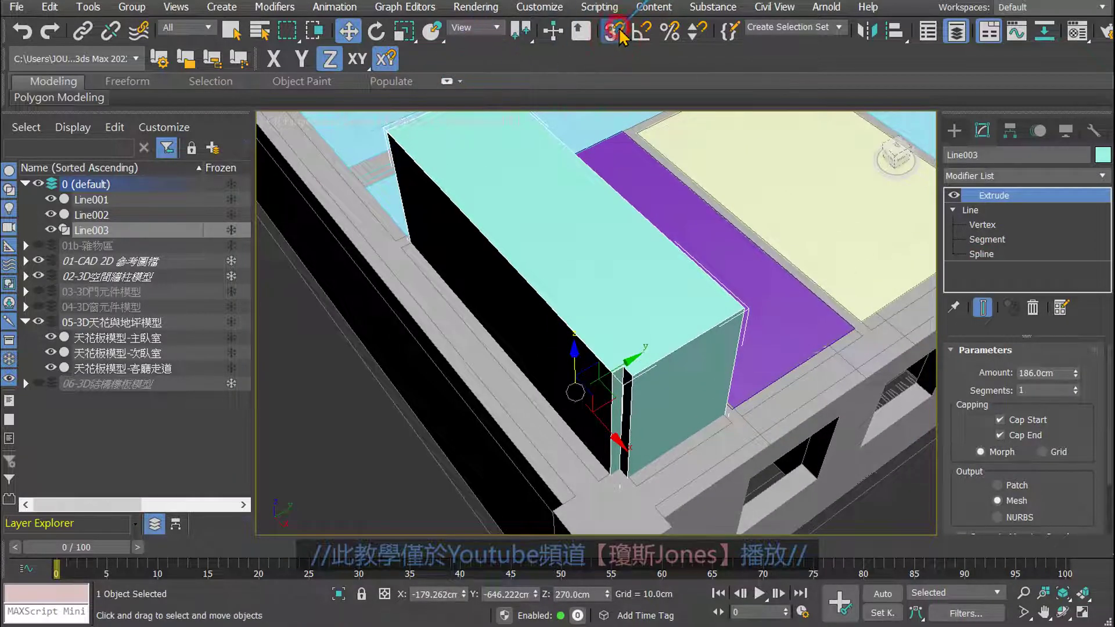
middle_click_drag(667, 224, 657, 202, "alt")
Convert Line003 to an Editable Poly and enter Vertex mode.
right_click(657, 201)
mouse_move(723, 388)
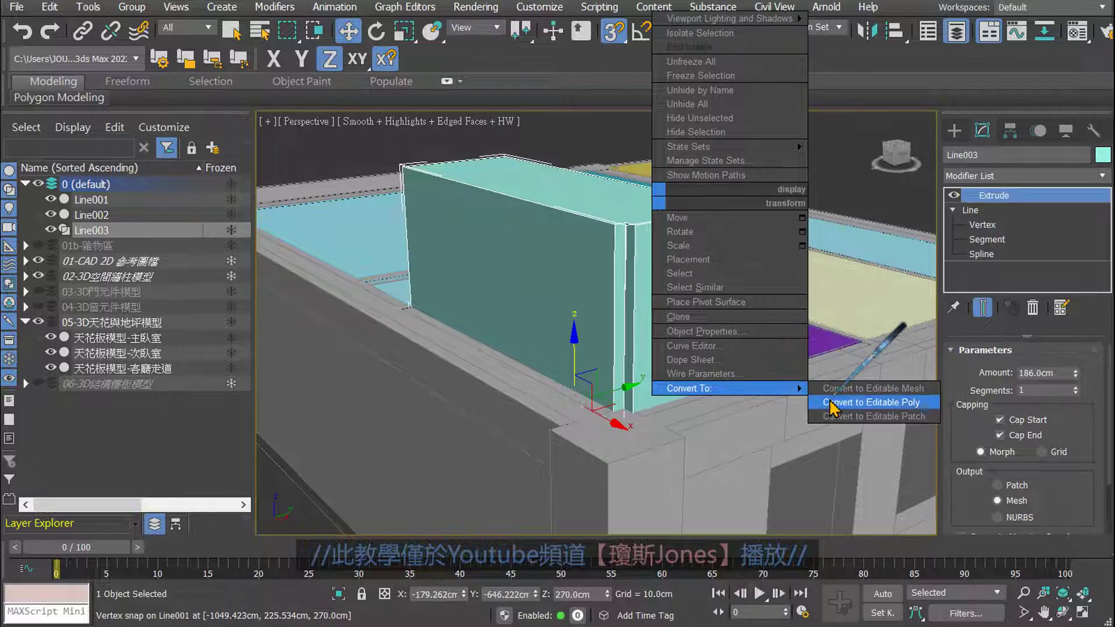
left_click(831, 402)
left_click(953, 195)
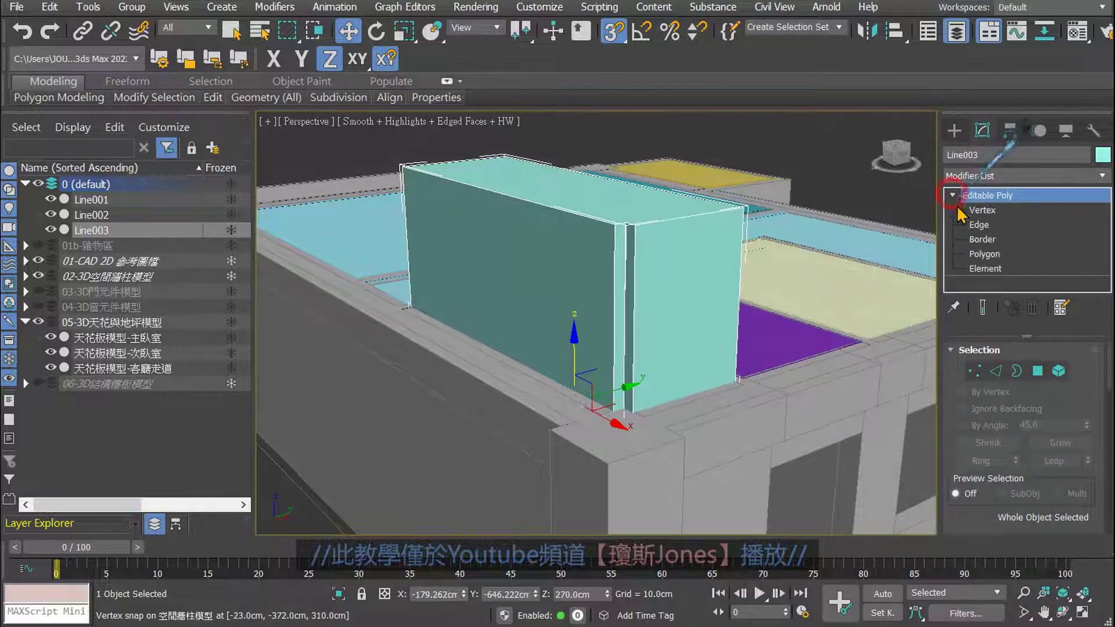
left_click(977, 211)
Select the six top vertices of Line003.
middle_click_drag(754, 256, 718, 247, "alt")
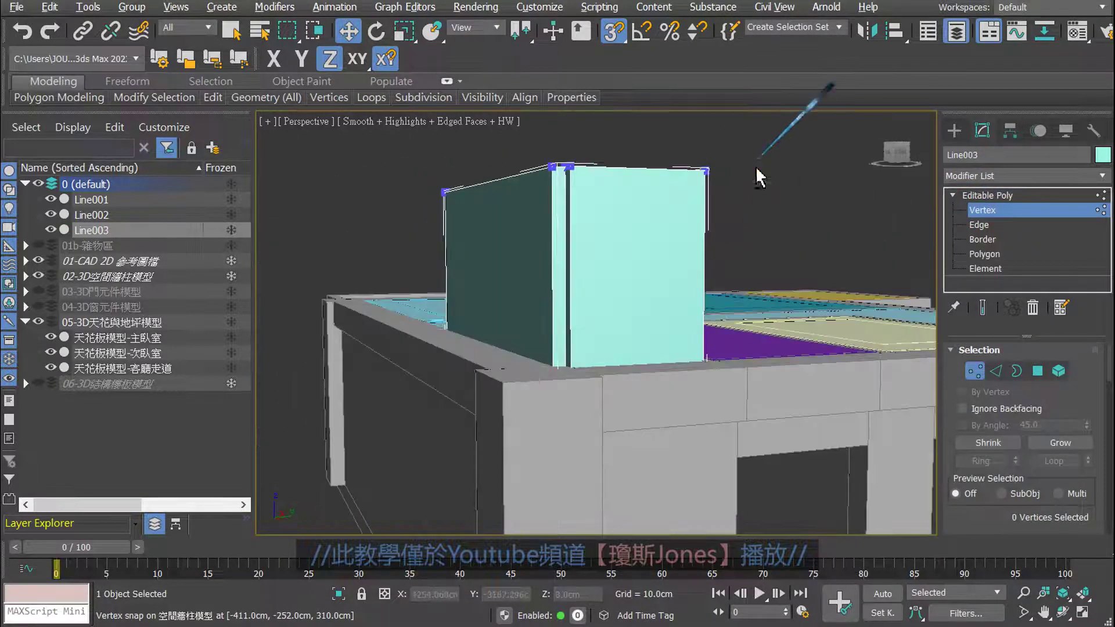
middle_click_drag(754, 166, 750, 171, "alt")
left_click_drag(759, 141, 395, 213)
mouse_move(395, 214)
middle_mouse_down("alt")
mouse_move(462, 234)
mouse_move(448, 216)
mouse_move(465, 277)
mouse_move(566, 159)
middle_mouse_up("alt")
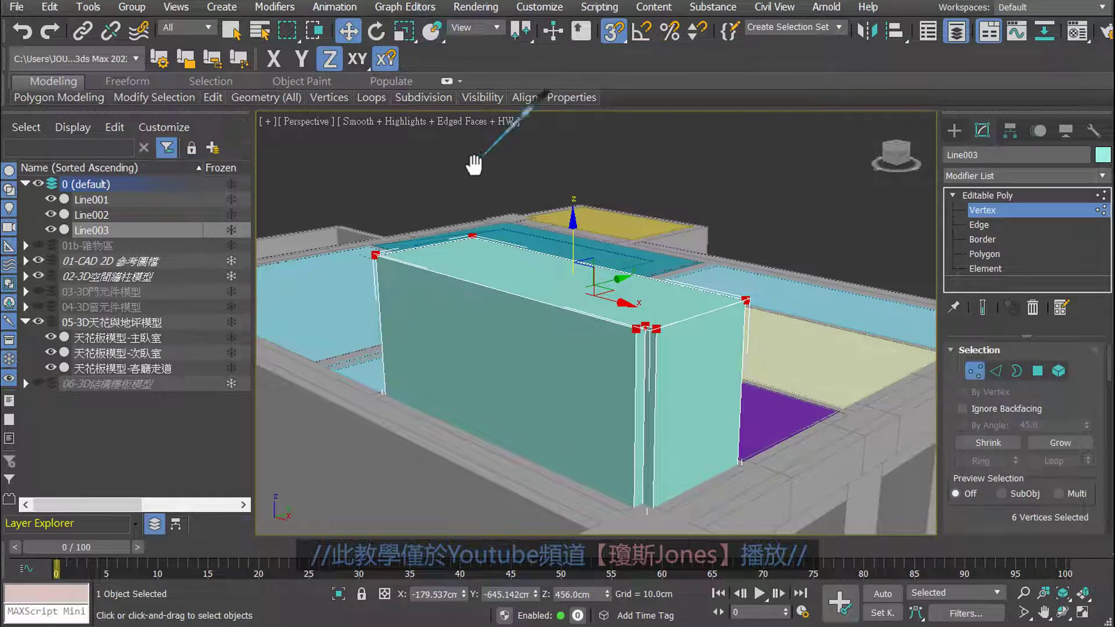
Snap the top vertices down to Z 310 cm to form a thin slab, then deselect them.
mouse_move(473, 165)
middle_mouse_down()
mouse_move(610, 169)
mouse_move(464, 183)
middle_mouse_up()
scroll(635, 177, "down", 3)
scroll(464, 184, "up", 2)
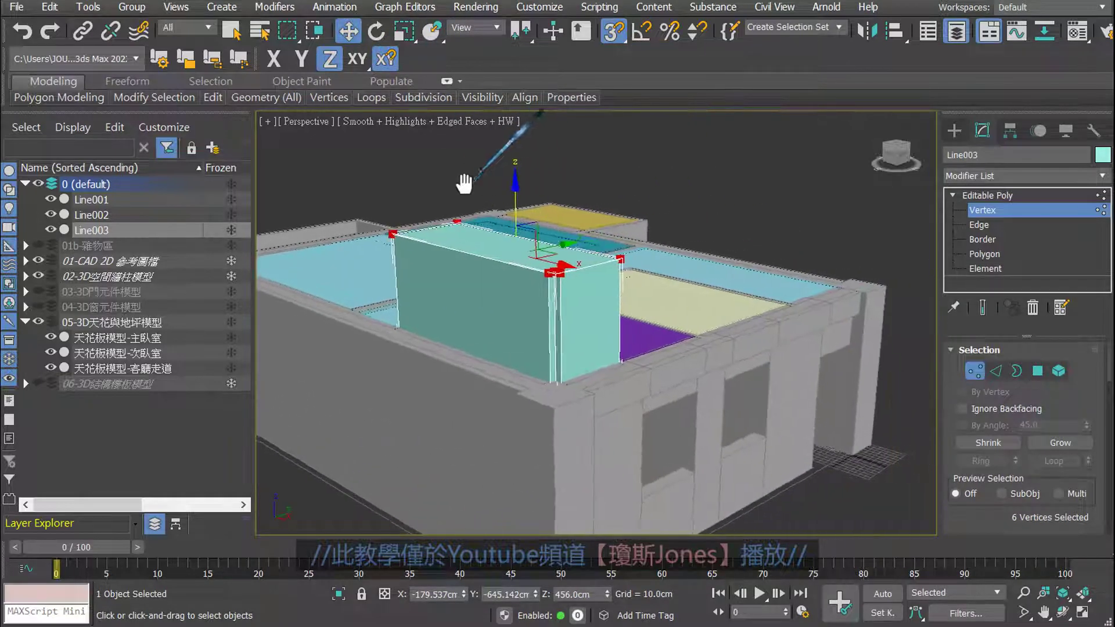
left_click_drag(514, 186, 884, 254)
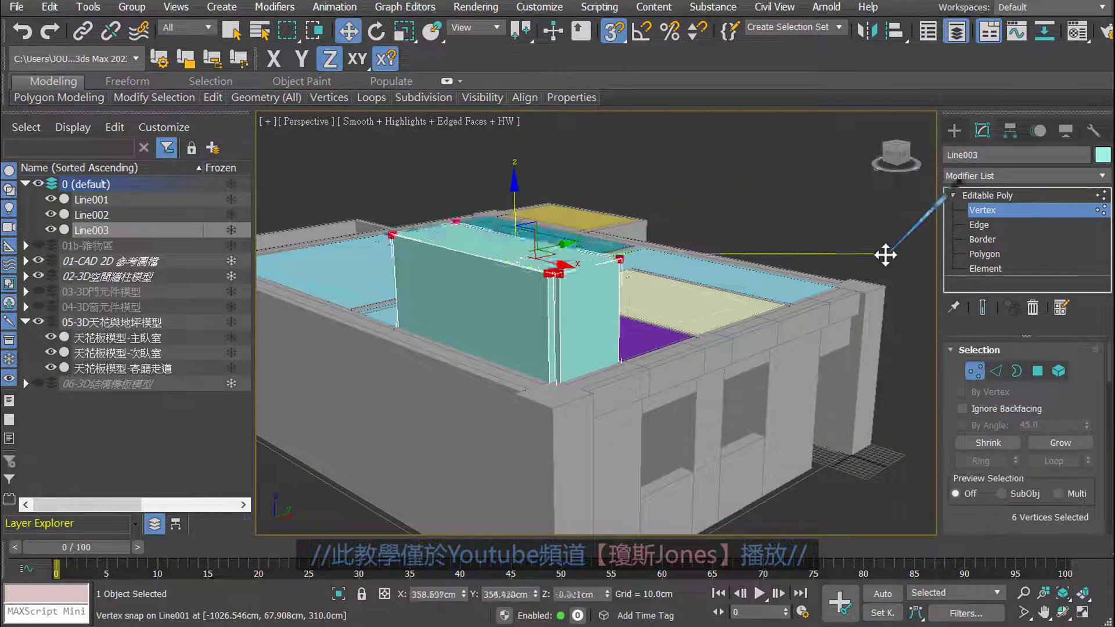
left_click_drag(885, 254, 881, 293)
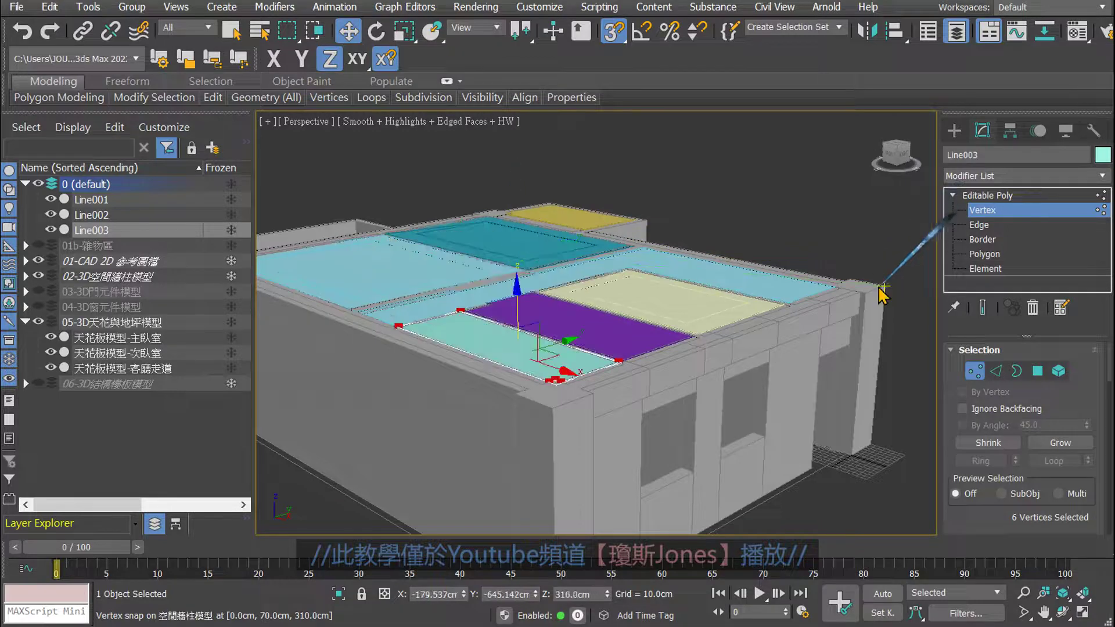
left_click(773, 218)
Exit vertex mode and orbit the view to inspect the building from below.
left_click(987, 195)
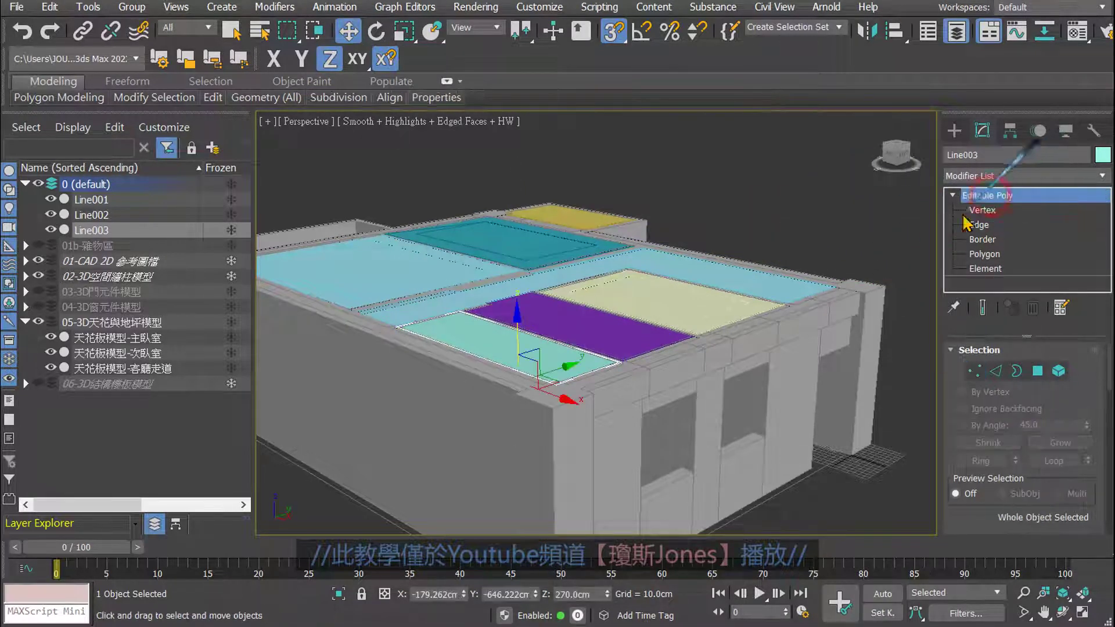
scroll(449, 274, "up", 3)
scroll(473, 324, "up", 3)
scroll(473, 323, "down", 2)
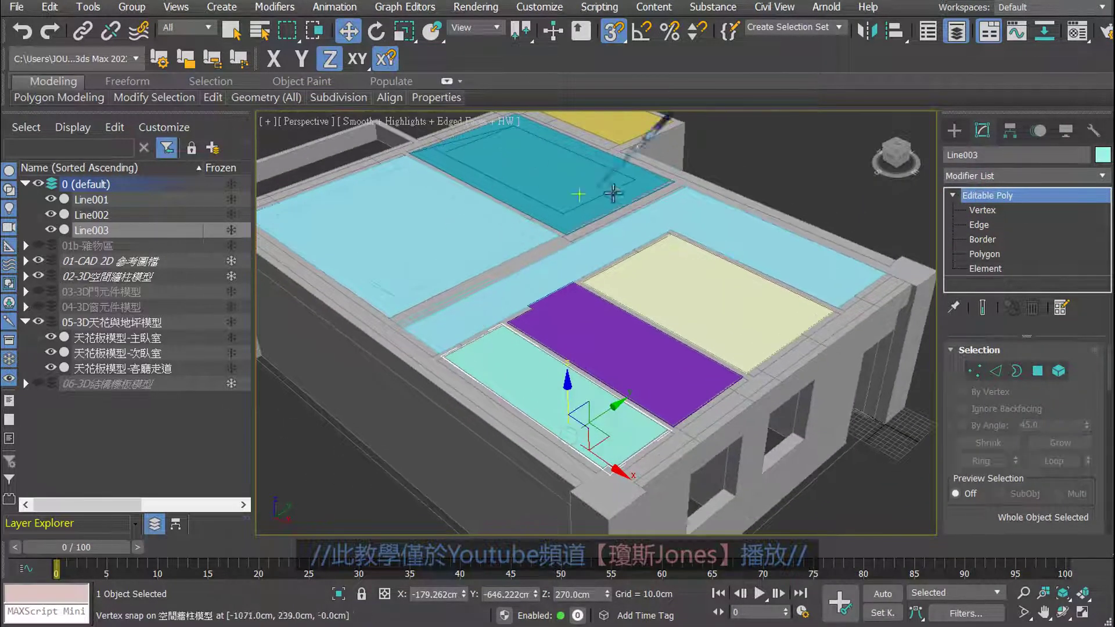
scroll(473, 324, "down", 3)
mouse_move(473, 324)
middle_mouse_down("alt")
mouse_move(598, 291)
mouse_move(615, 386)
mouse_move(608, 360)
mouse_move(605, 405)
mouse_move(562, 237)
mouse_move(567, 411)
middle_mouse_up("alt")
scroll(522, 311, "up", 4)
scroll(529, 328, "up", 2)
scroll(529, 328, "down", 2)
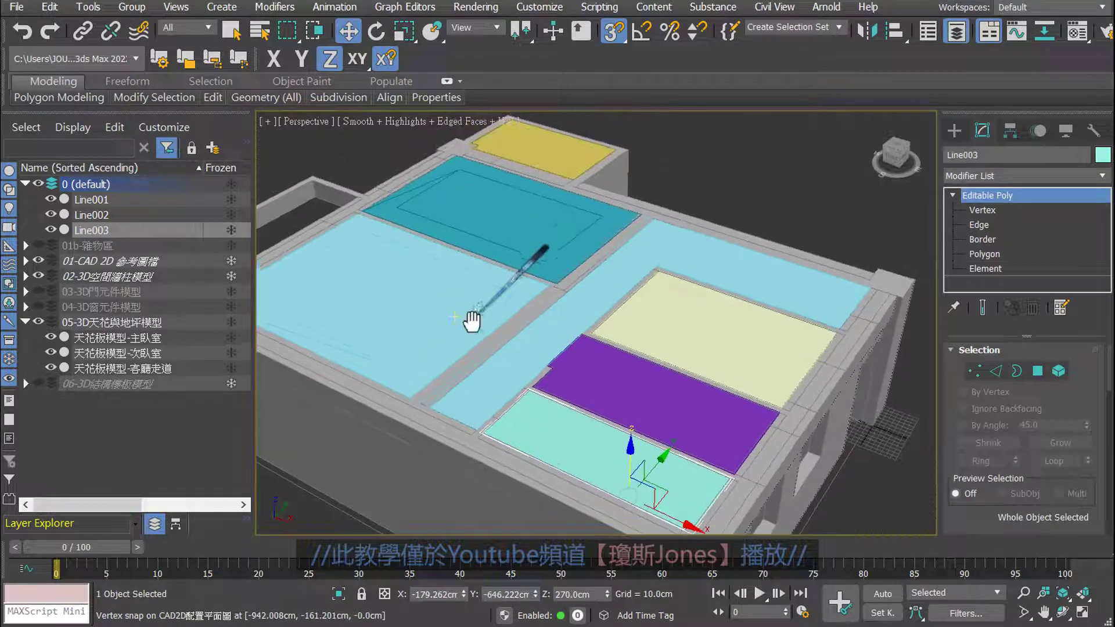
Select Line001, Line002 and Line003 together in the Layer Explorer.
left_click(91, 200)
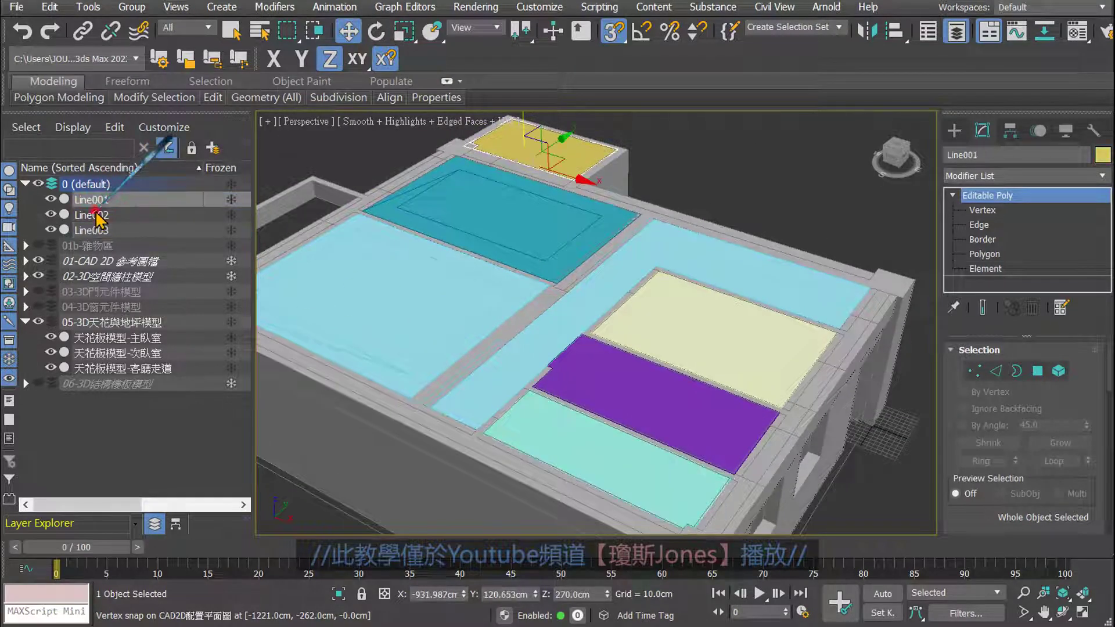
left_click(92, 229)
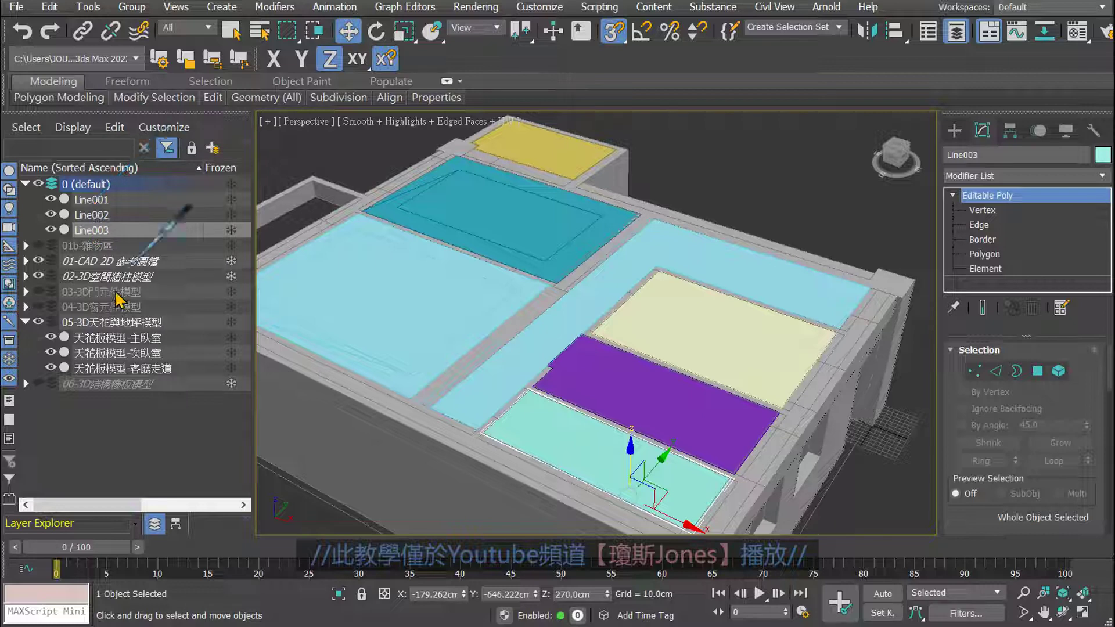
left_click(91, 200)
left_click(100, 214, "ctrl")
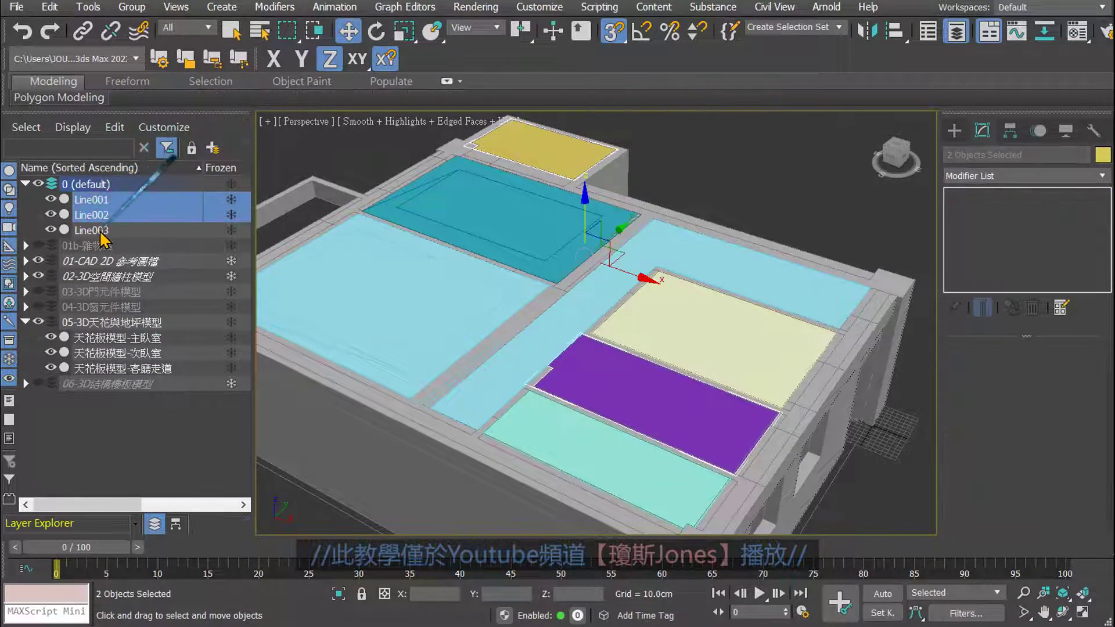
left_click(101, 231, "shift")
left_click(101, 199)
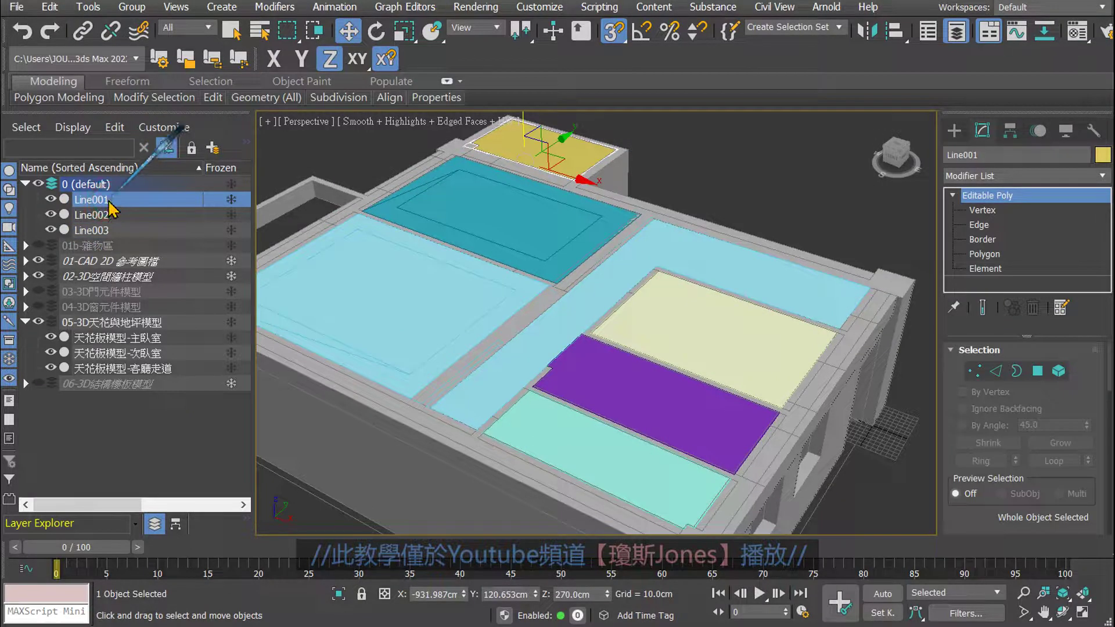
left_click(101, 230, "shift")
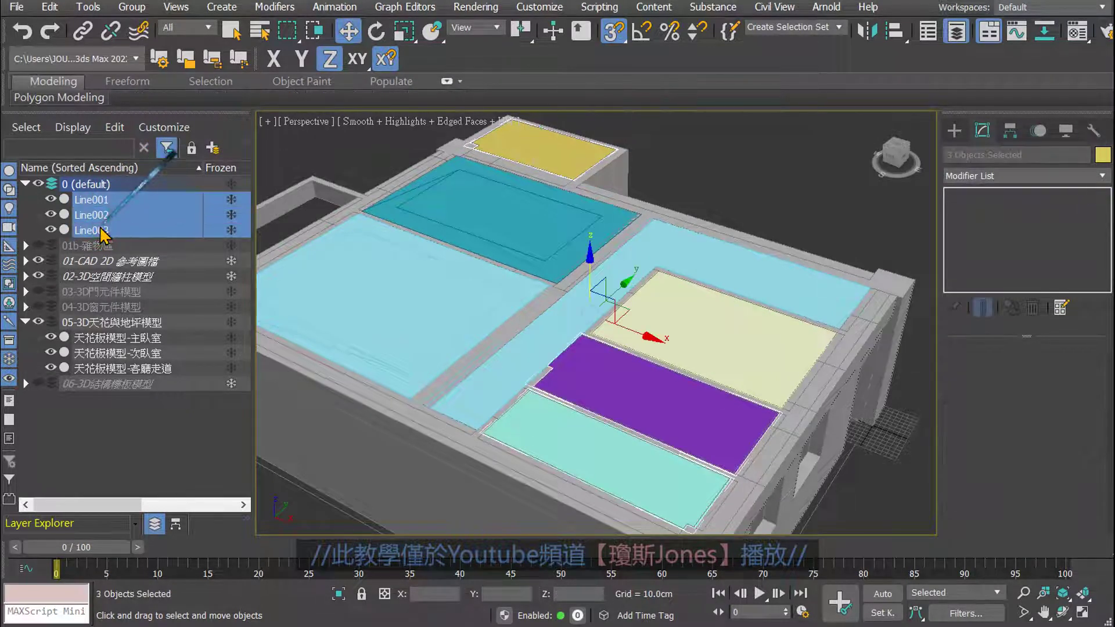
Batch-rename the three blocks with base name 天花板模型, numbered from 1.
right_click(100, 231)
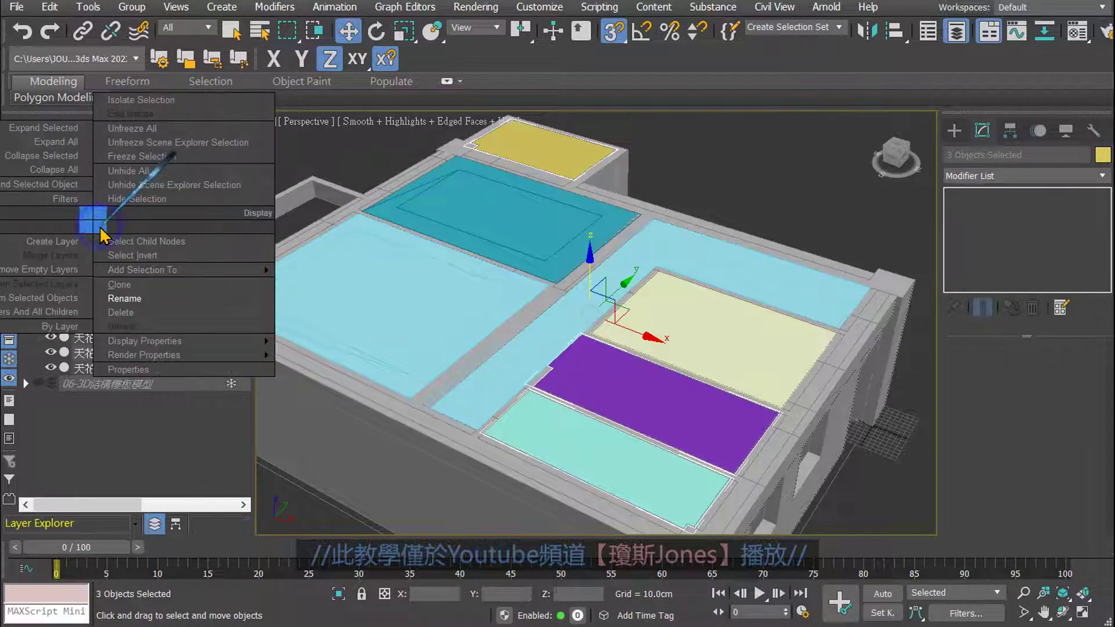
left_click(124, 298)
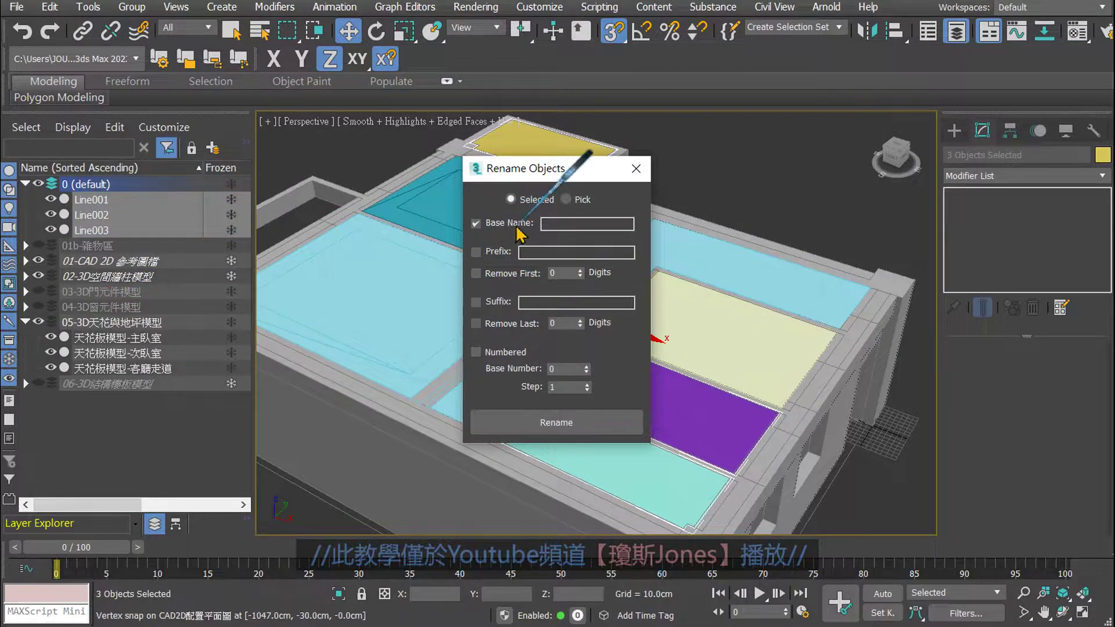
left_click(558, 224)
type("天花")
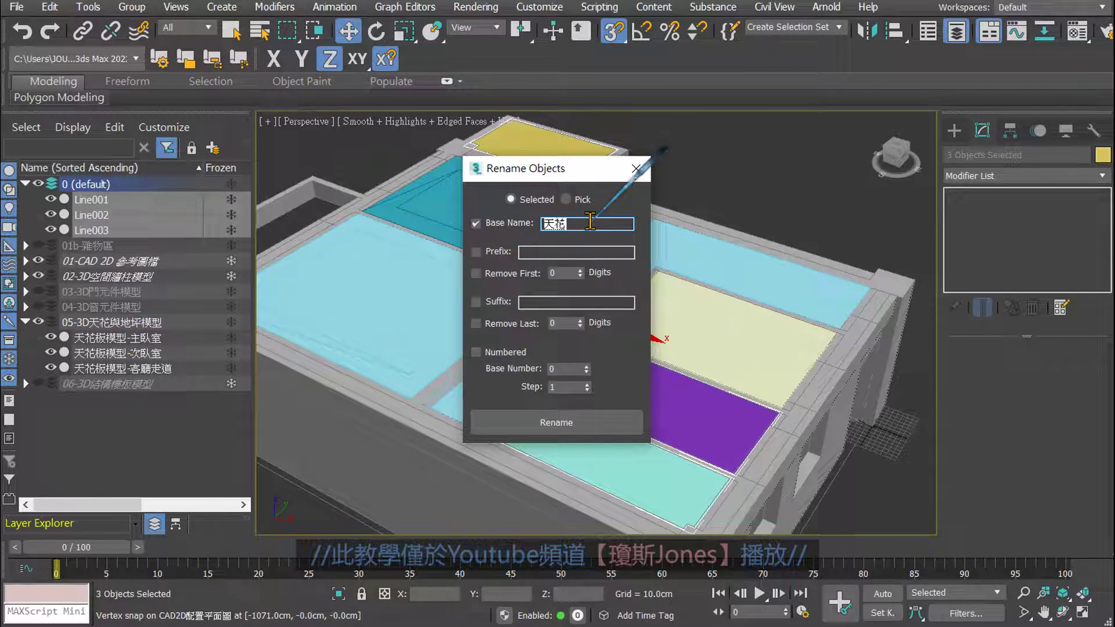
type("板模型")
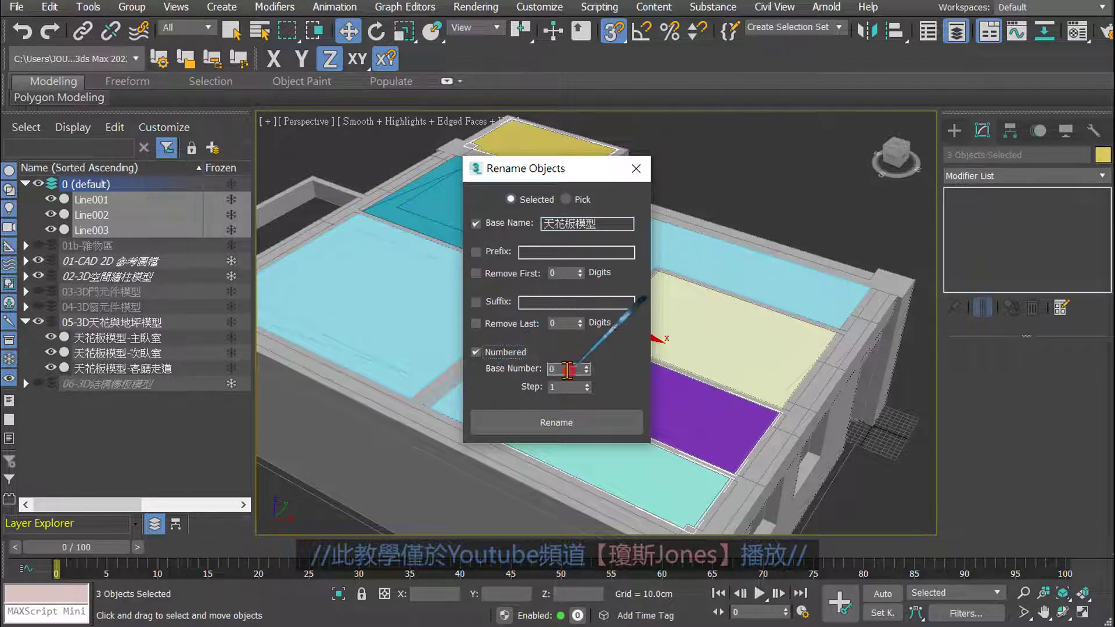
mouse_move(567, 370)
left_mouse_down()
mouse_move(553, 365)
mouse_move(555, 389)
left_mouse_up()
type("1")
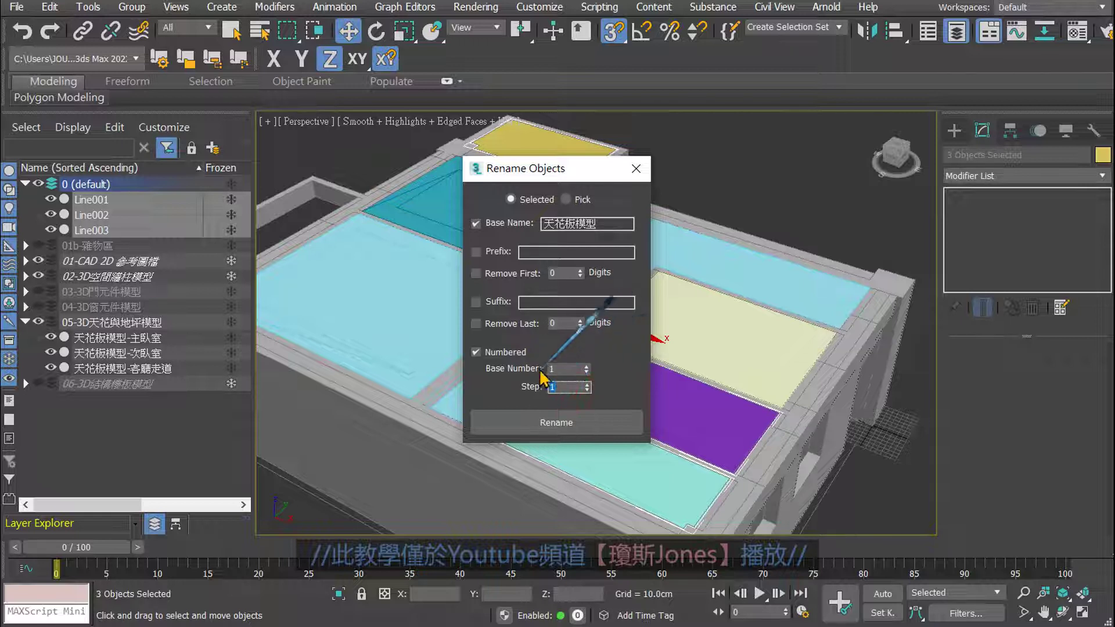
left_click(564, 431)
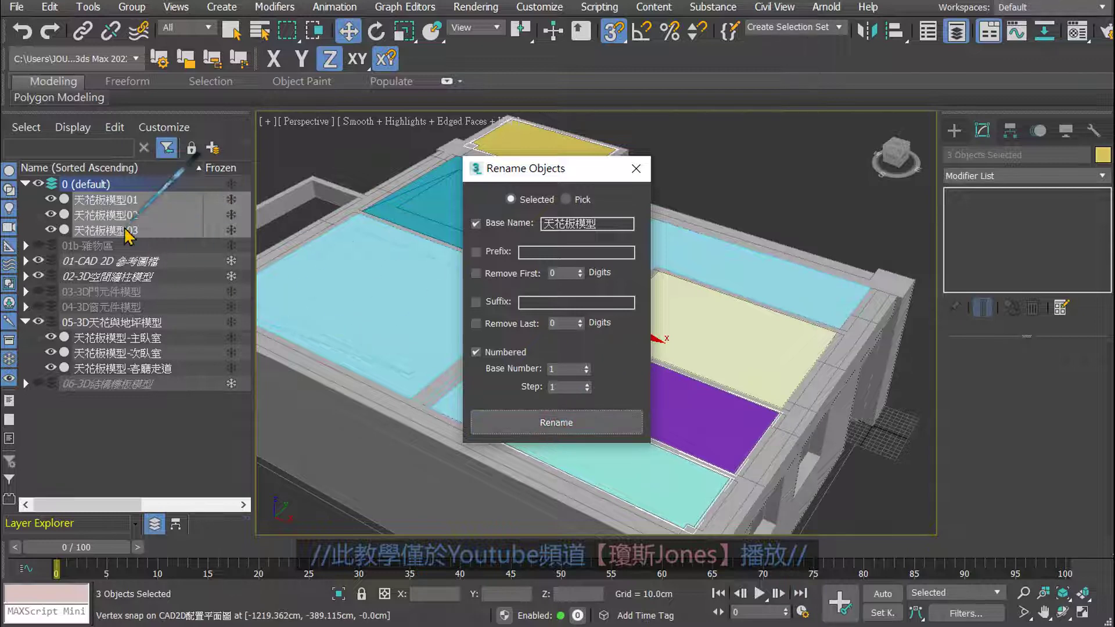
left_click(636, 168)
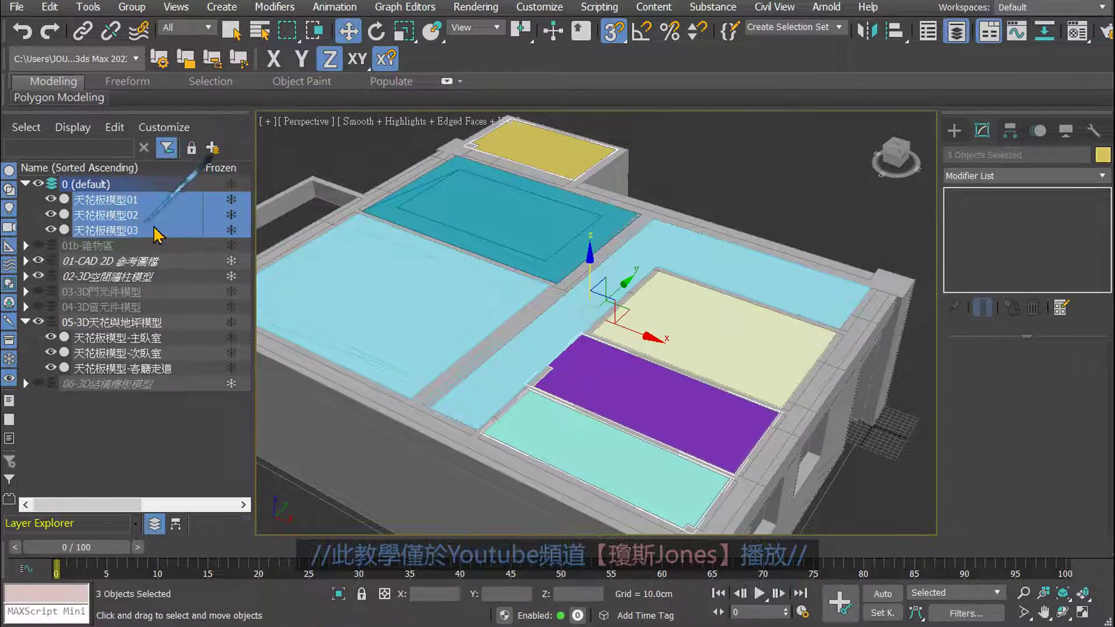
Turn off 3D snapping and rename 天花板模型01 to 天花板模型-主臥室衛浴.
left_click(323, 145)
scroll(357, 180, "up", 1)
left_click(107, 200)
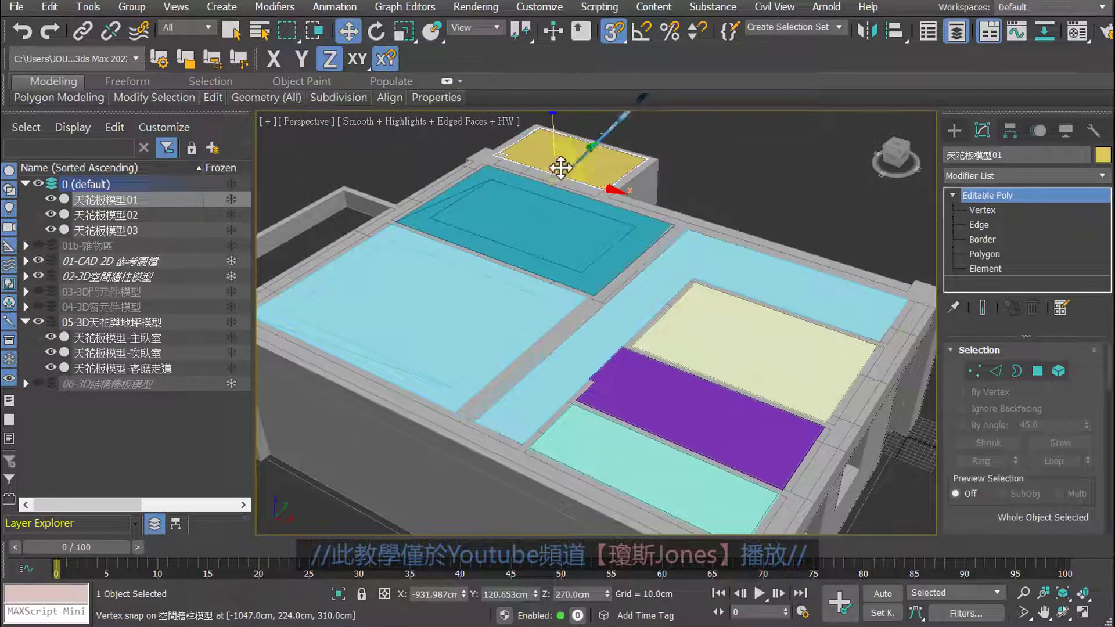
middle_click_drag(511, 199, 490, 258)
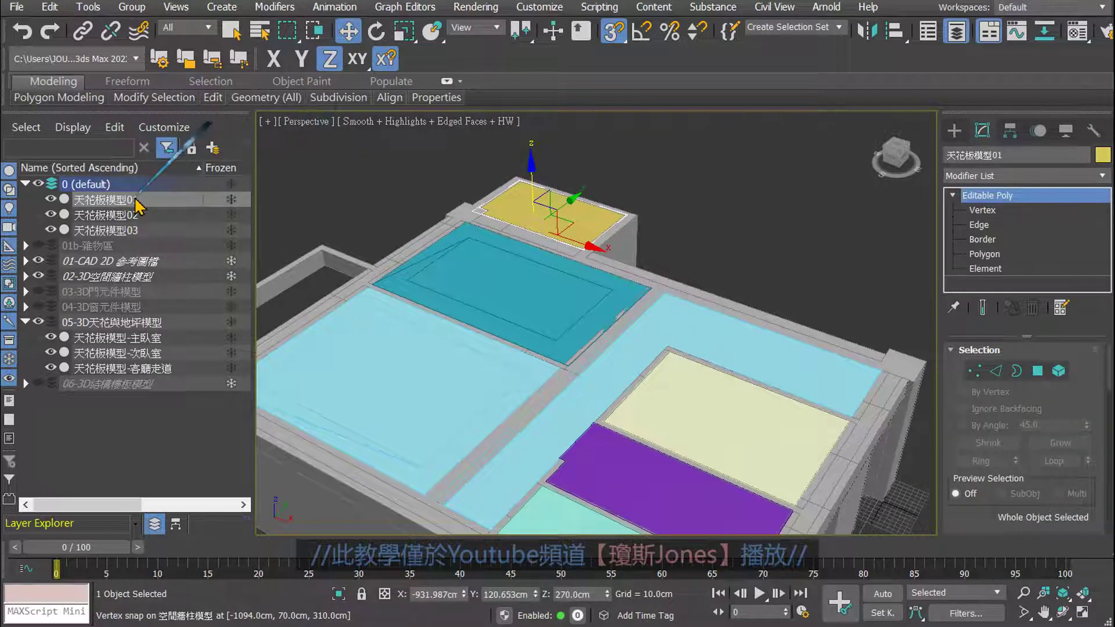
left_click(612, 30)
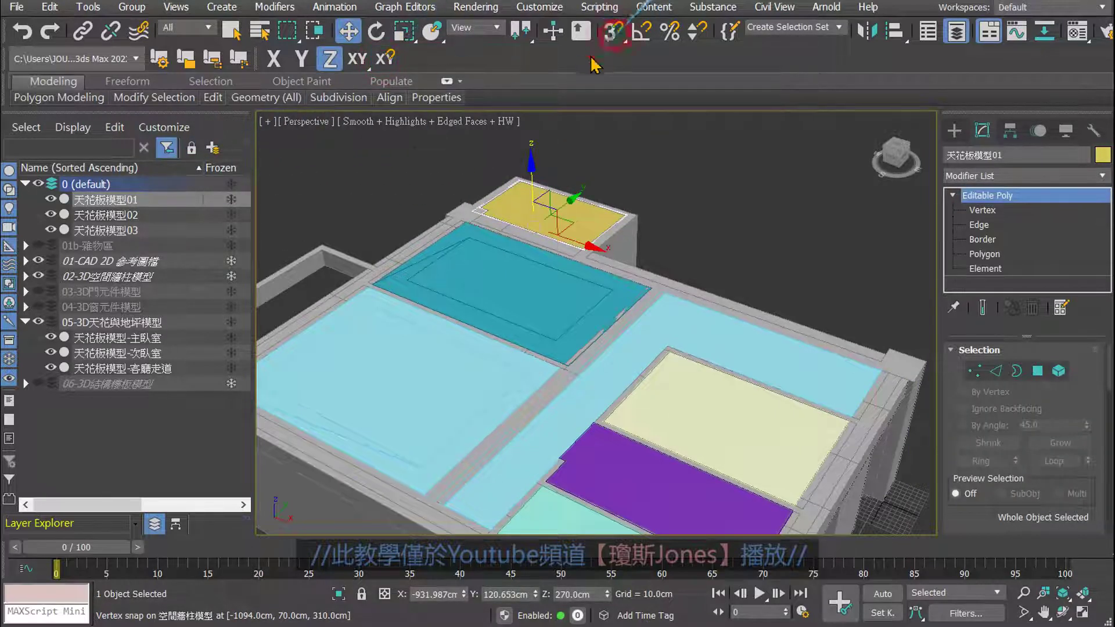
left_click(138, 201)
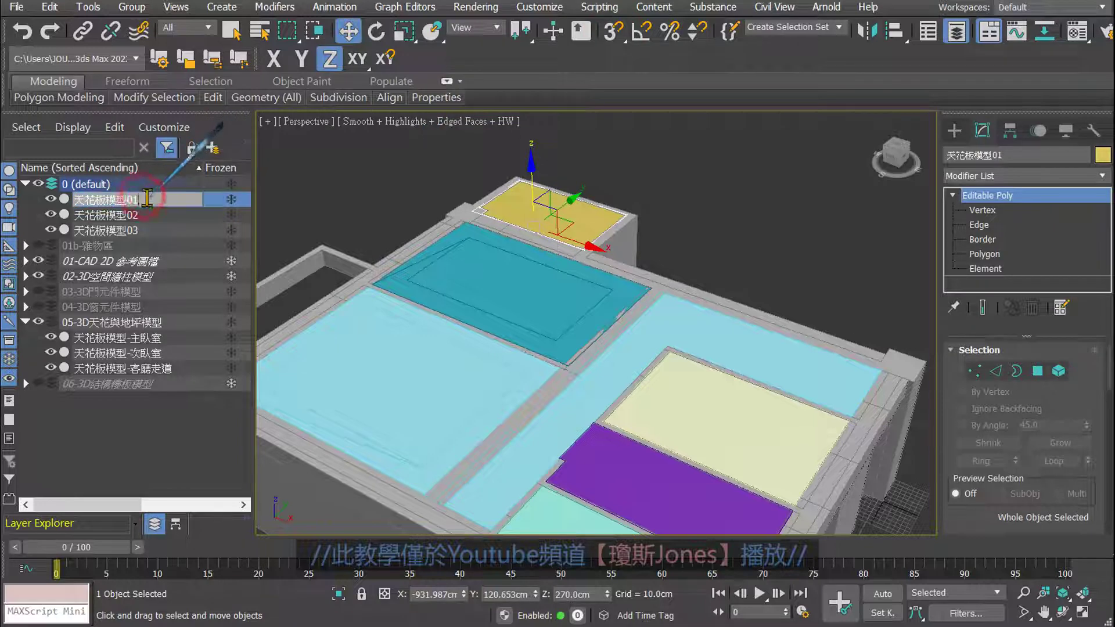
left_click_drag(127, 199, 164, 197)
type("-主臥室衛浴")
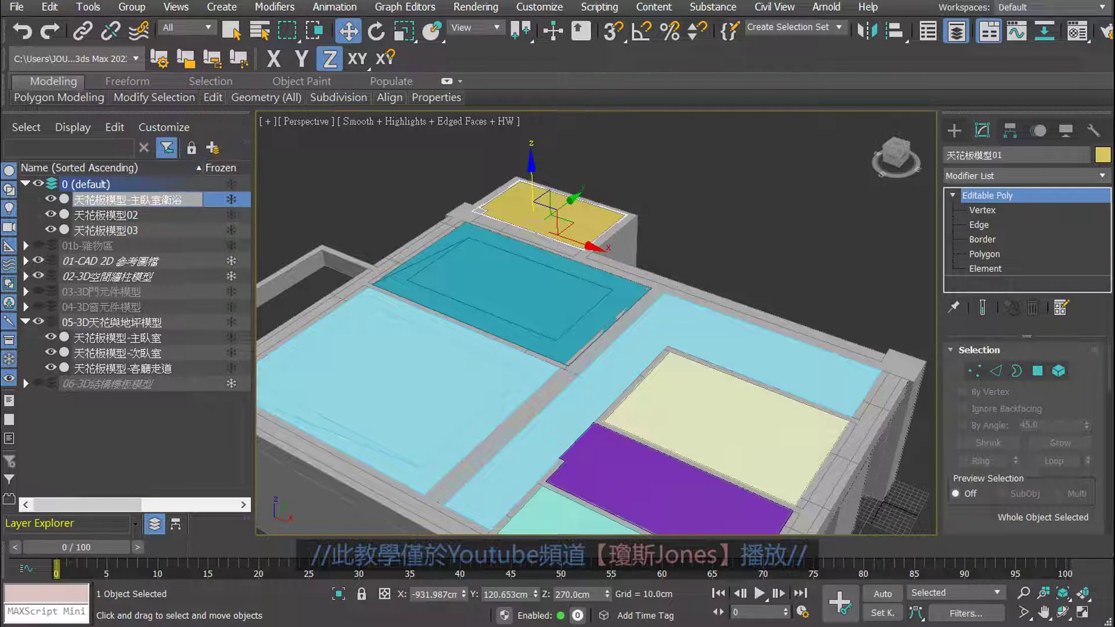
left_click(110, 215)
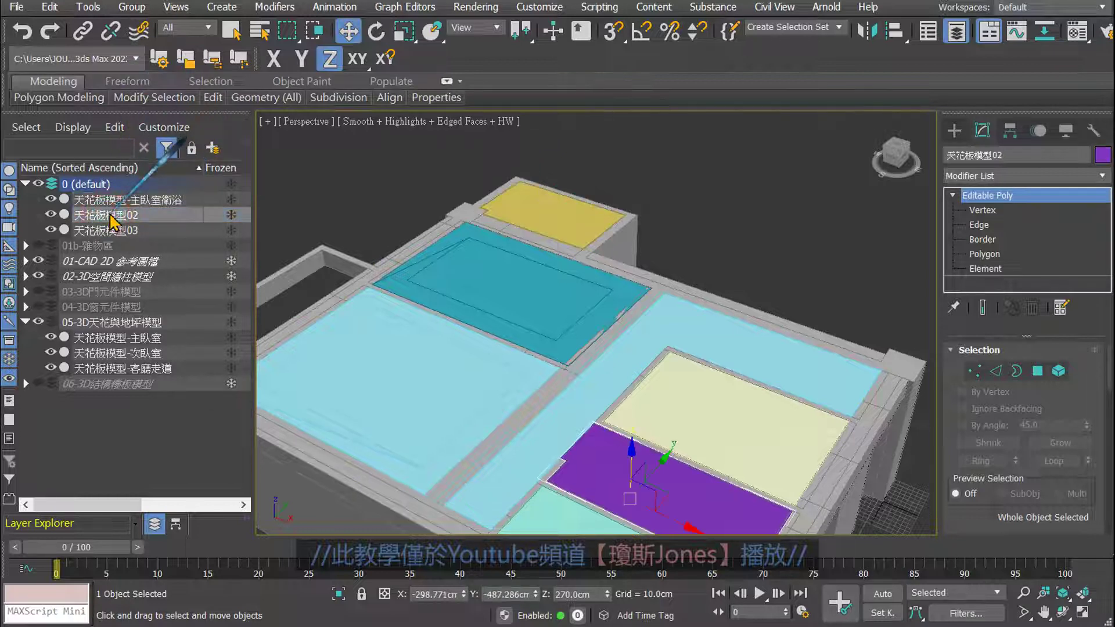
Rename 天花板模型02 to 天花板模型-廚房 and 天花板模型03 to 天花板模型-公共衛浴.
middle_click_drag(612, 308, 618, 191)
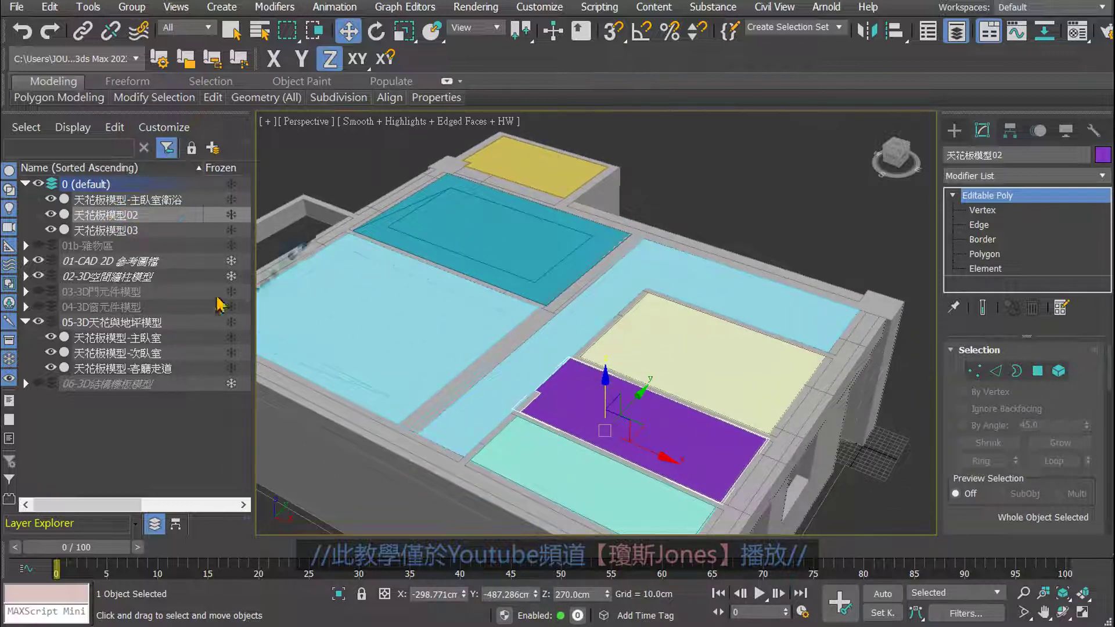
left_click(135, 215)
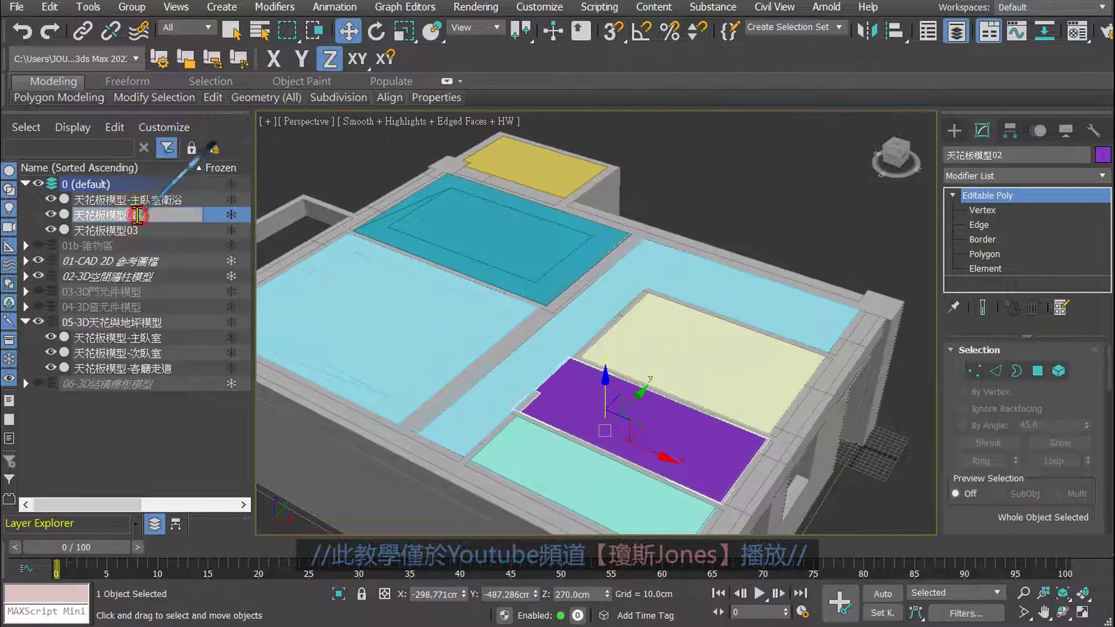
double_click(135, 214)
type("-餐廳")
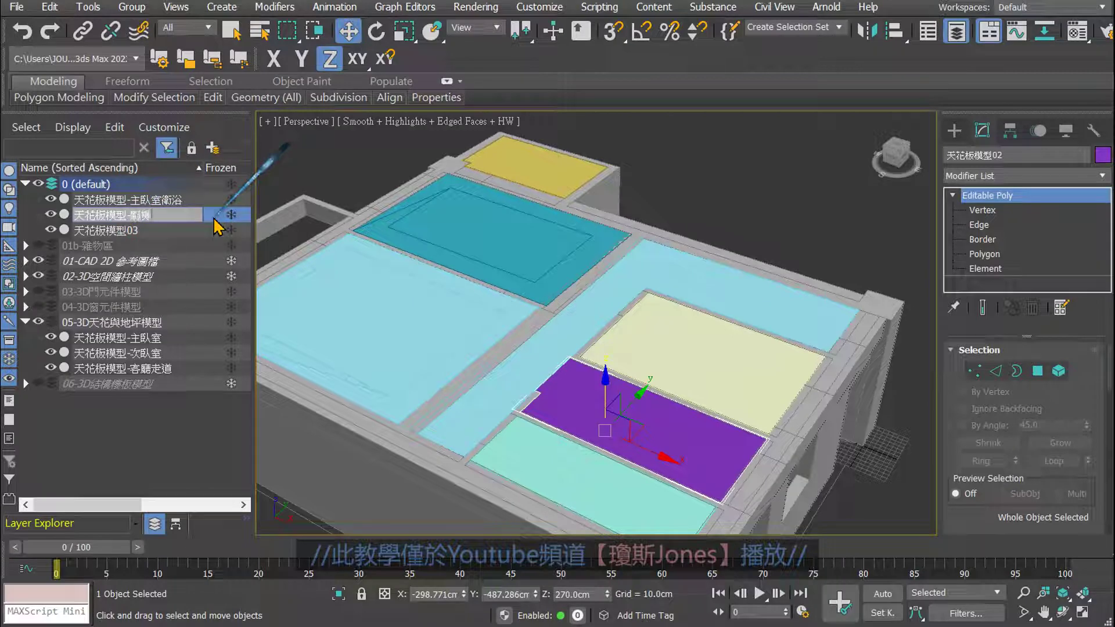
type("廚房")
key("Return")
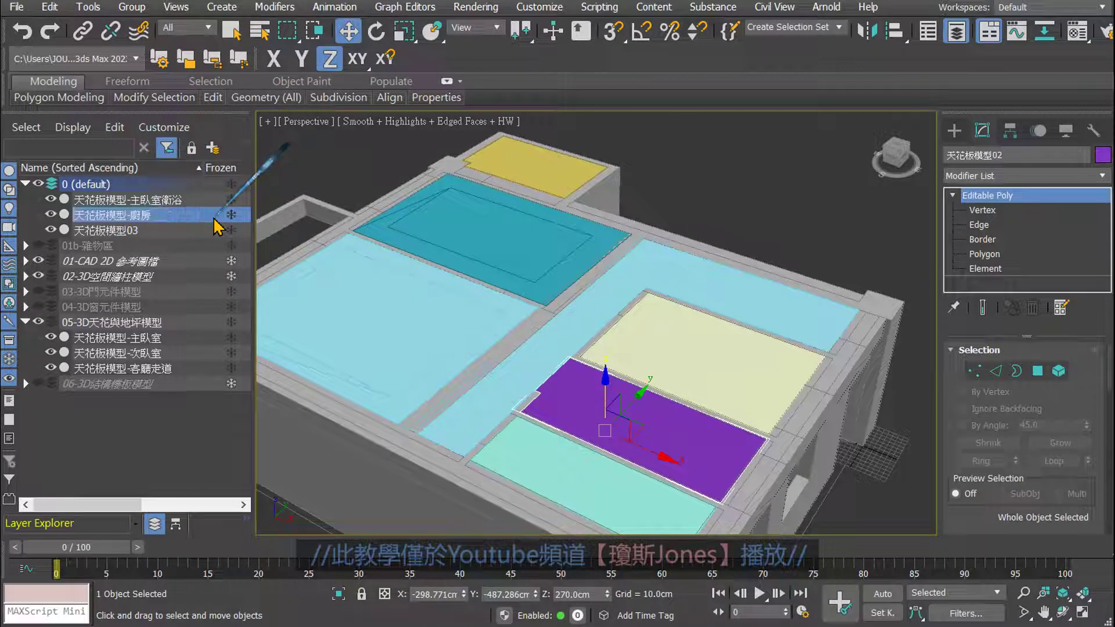
left_click(135, 231)
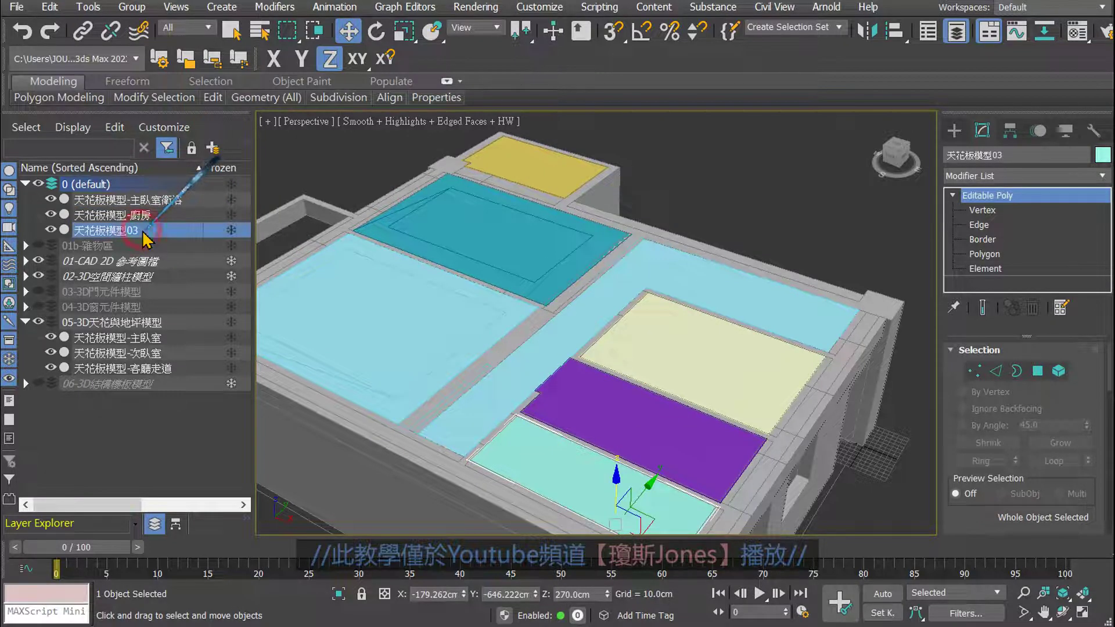
left_click(133, 233)
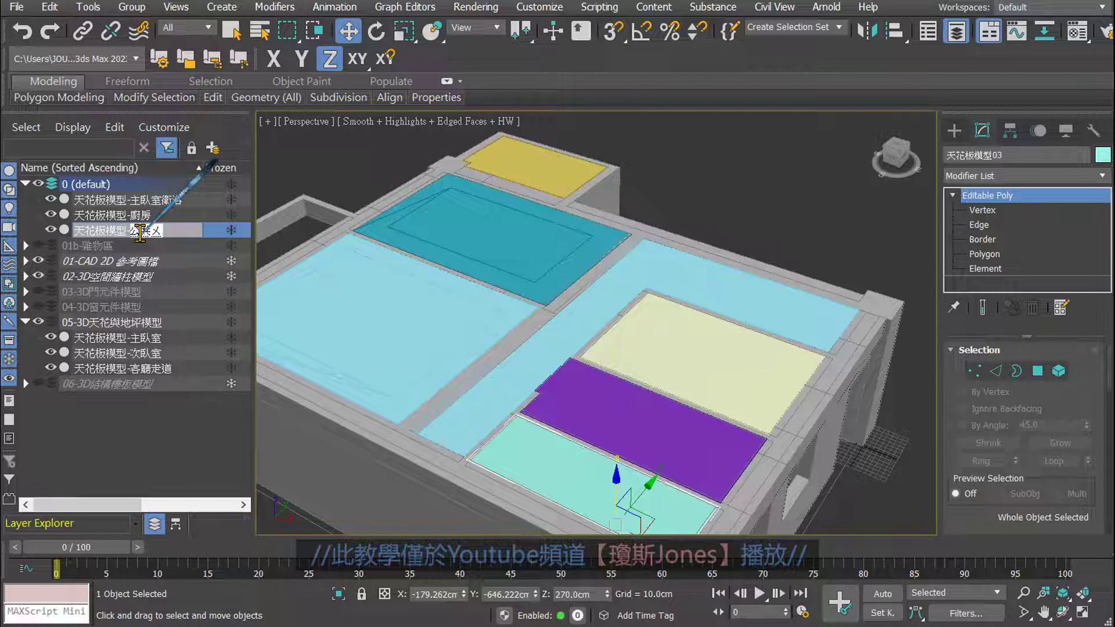
key("Return")
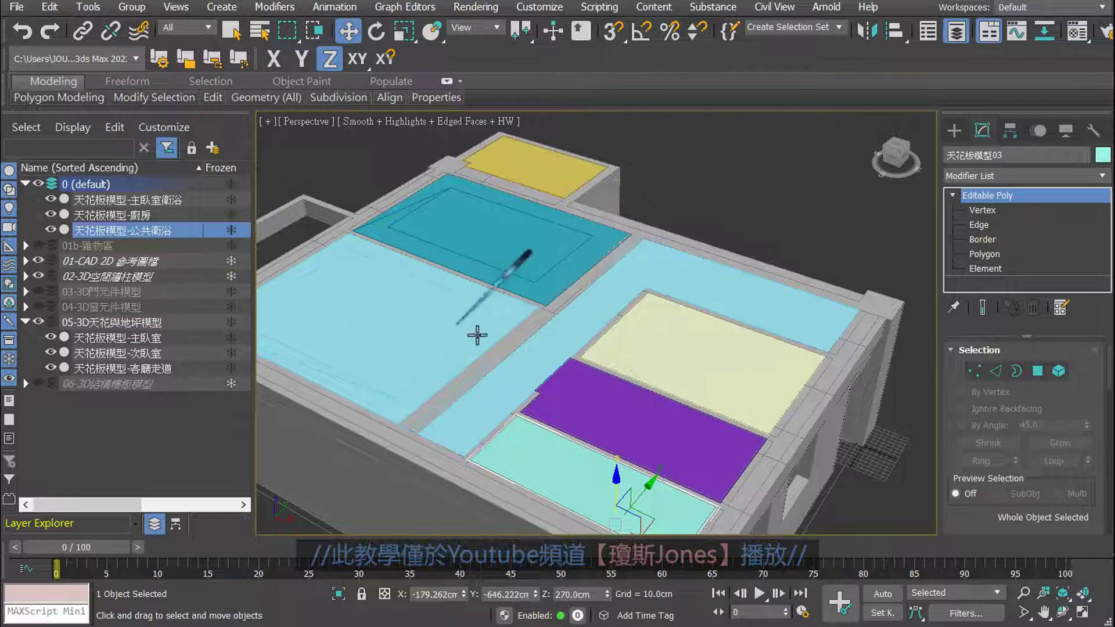
Check the purple, cream and teal ceiling slabs in the viewport and orbit out.
left_click(596, 410)
left_click(635, 348)
left_click(510, 256)
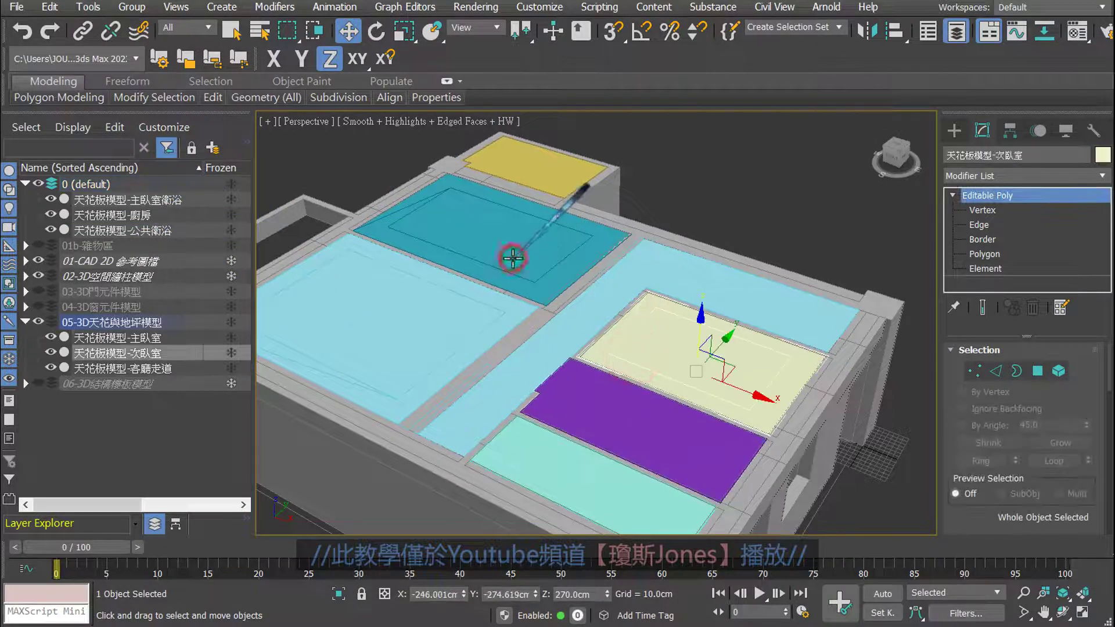
scroll(558, 257, "down", 3)
middle_click_drag(497, 261, 540, 266, "alt")
Move the three renamed ceiling blocks into layer 05-3D天花與地坪模型, then hide that layer.
left_click(339, 199)
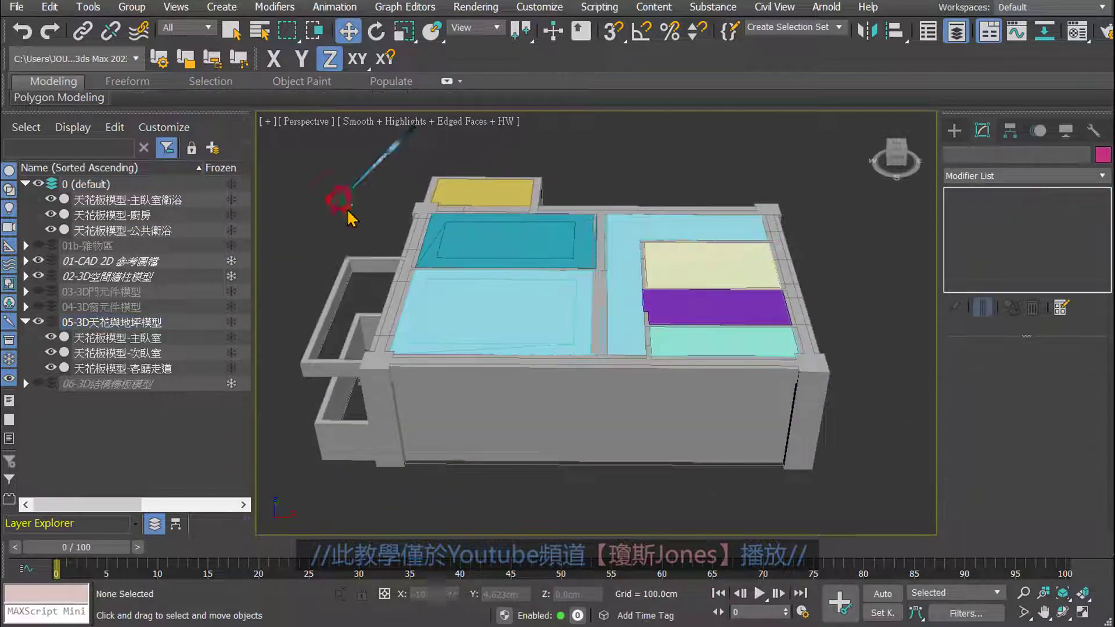
middle_click_drag(338, 199, 426, 303, "alt")
left_click(123, 216)
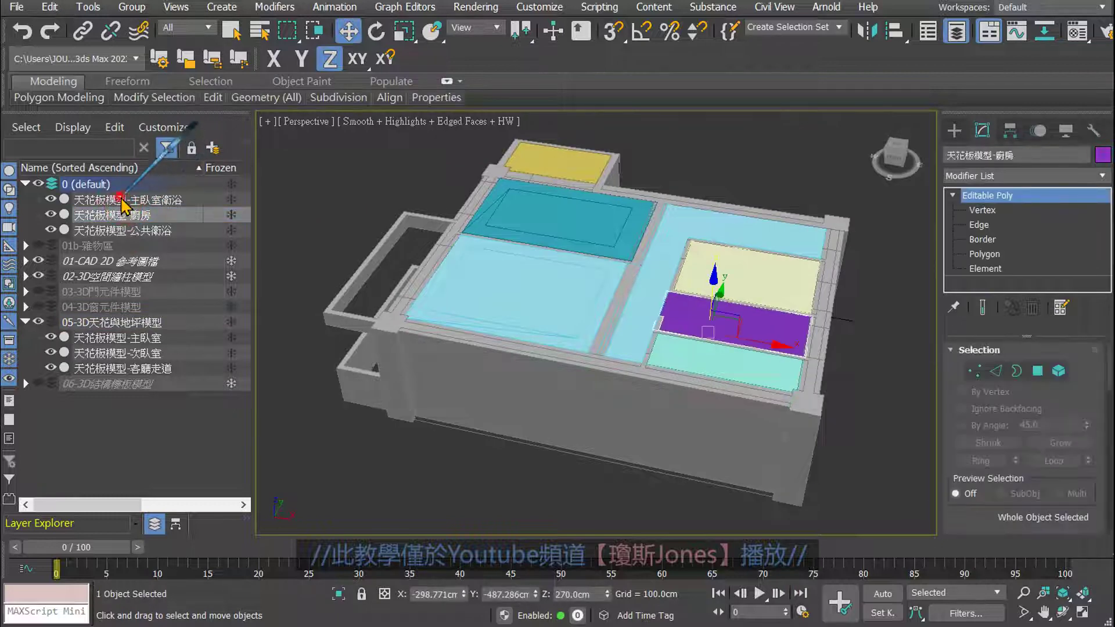
left_click(123, 202)
left_click(149, 229, "shift")
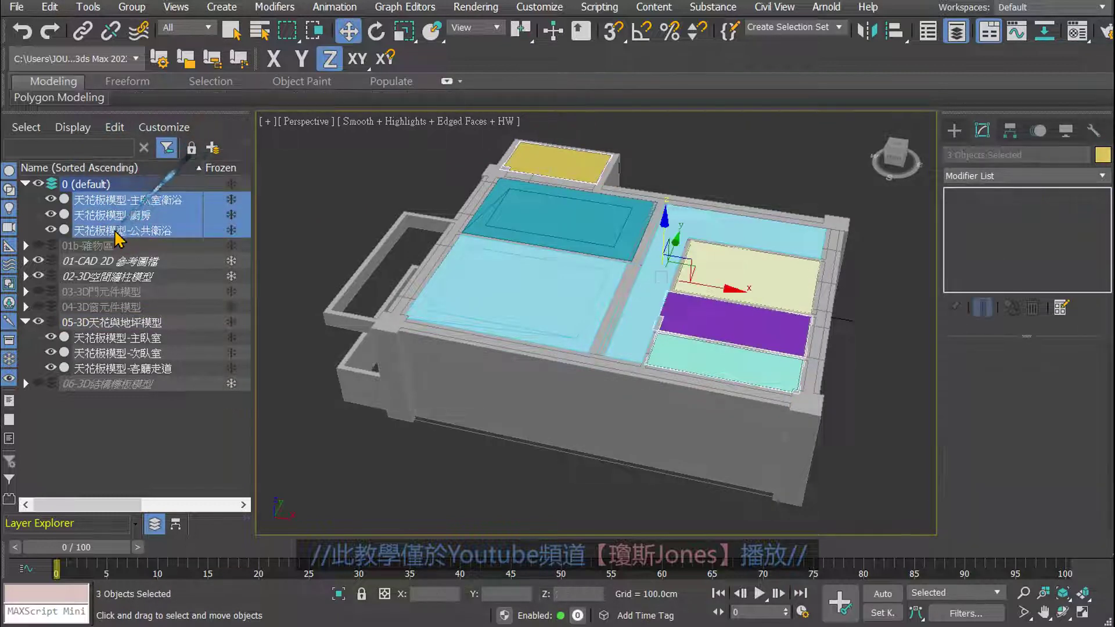
mouse_move(122, 230)
left_mouse_down()
mouse_move(203, 306)
mouse_move(164, 333)
left_mouse_up()
left_click(163, 337)
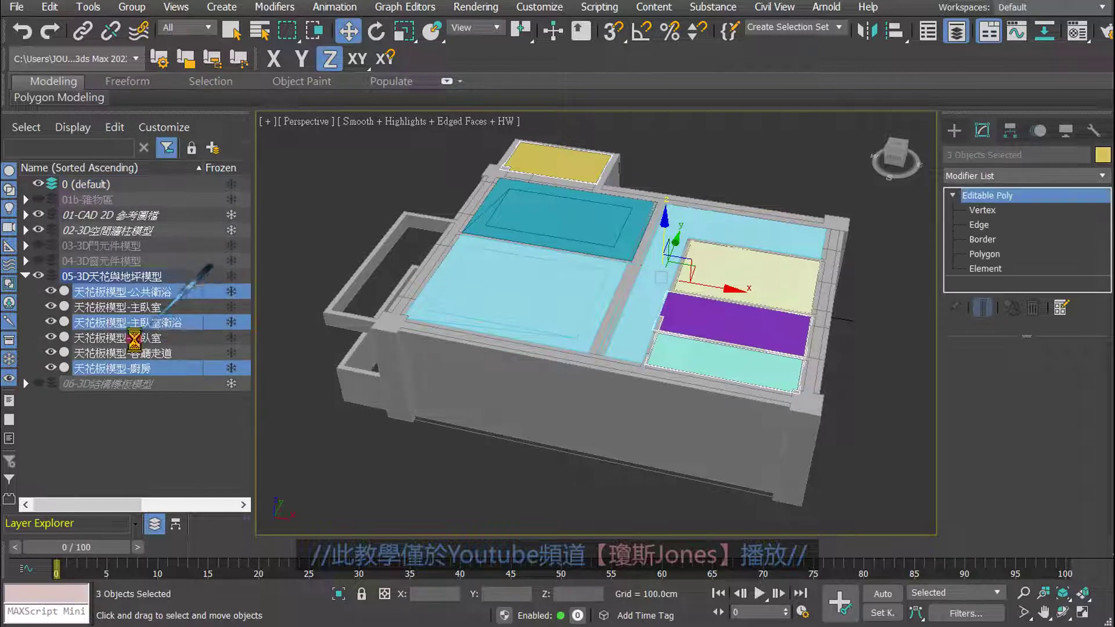
left_click(37, 274)
Make layer 05-3D天花與地坪模型 visible again.
left_click(39, 275)
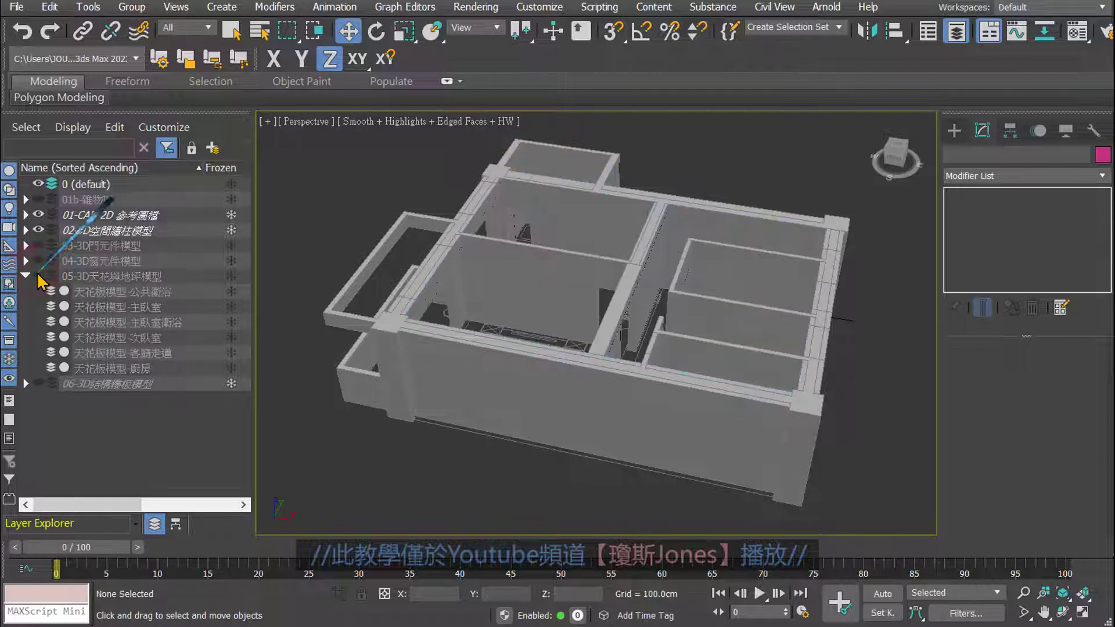
left_click(38, 276)
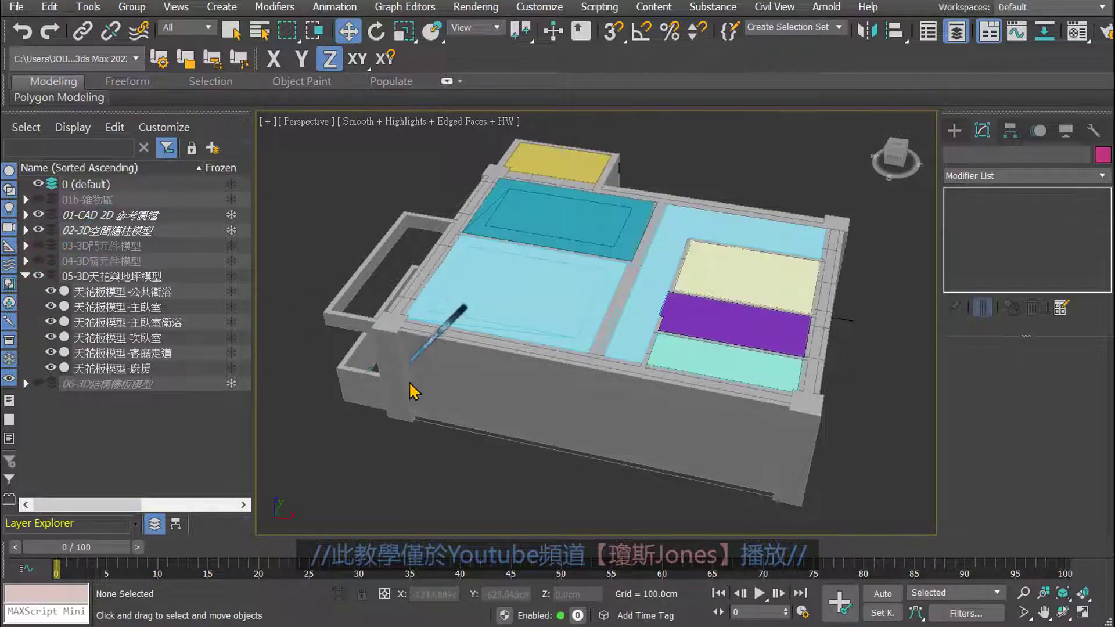
scroll(535, 337, "up", 2)
scroll(608, 329, "up", 2)
scroll(522, 328, "down", 2)
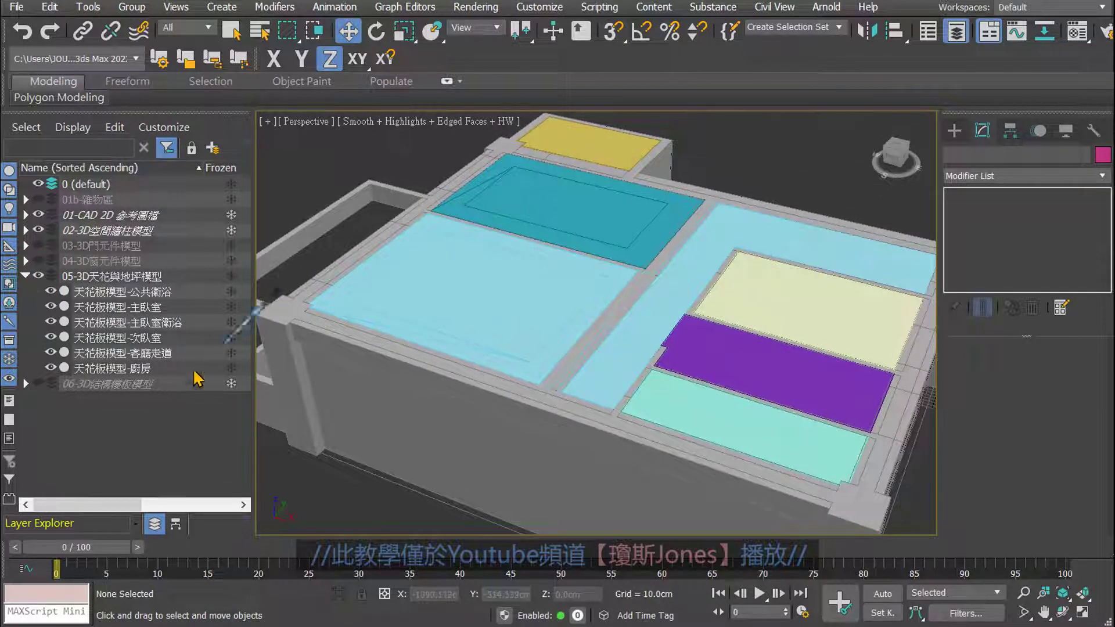
Briefly show and re-hide layer 06 while zooming and orbiting to inspect the six ceiling slabs.
left_click(38, 383)
scroll(542, 378, "down", 2)
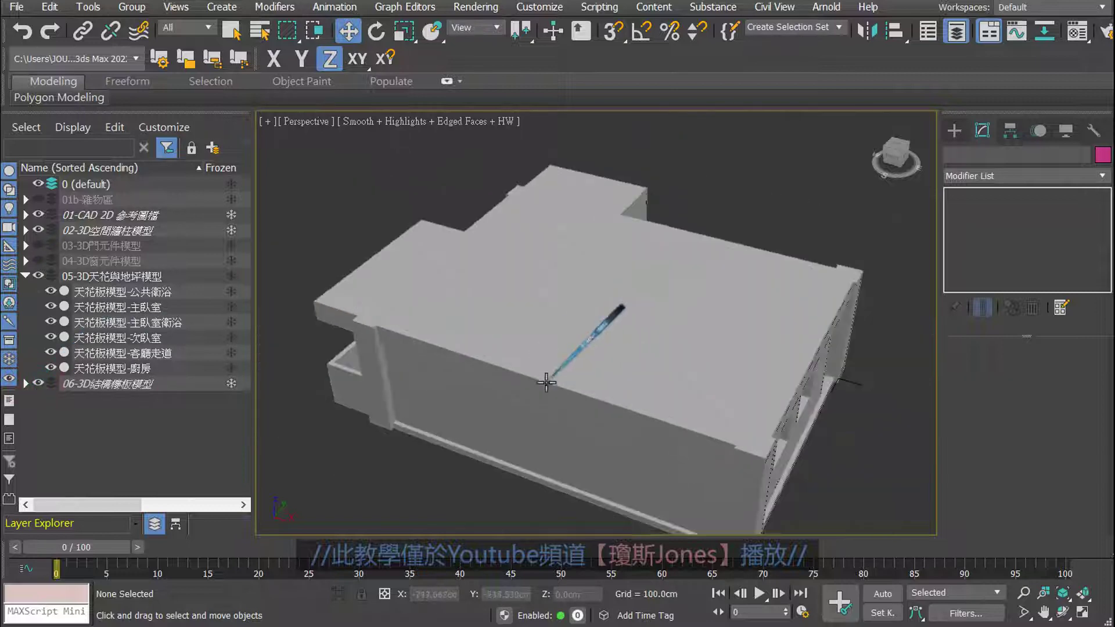
mouse_move(543, 379)
middle_mouse_down("alt")
mouse_move(532, 267)
mouse_move(540, 384)
middle_mouse_up("alt")
scroll(557, 372, "up", 3)
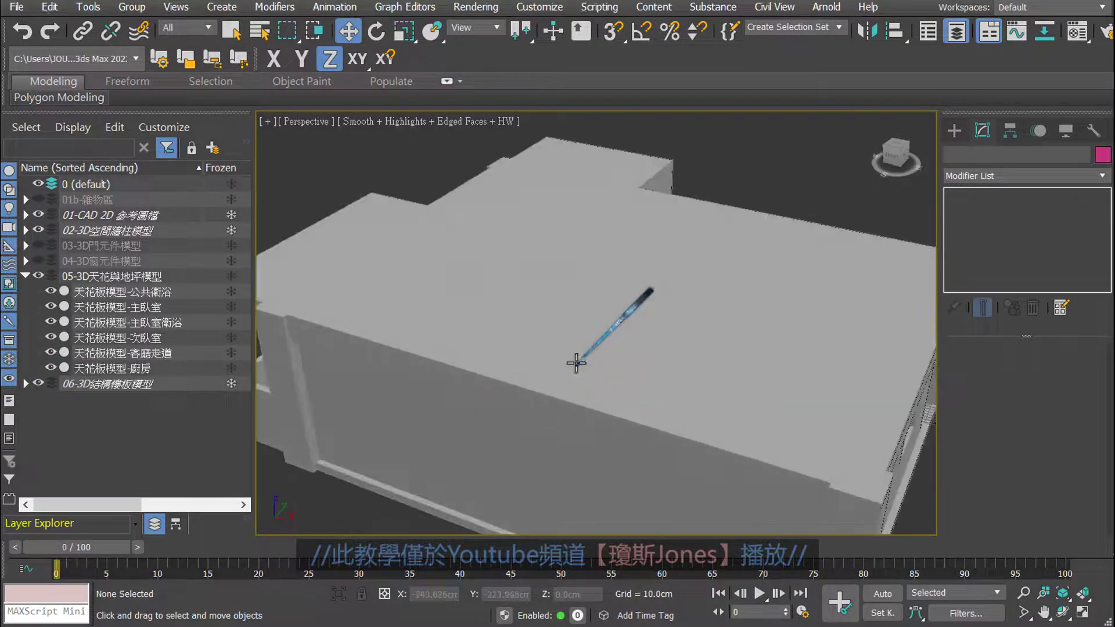
left_click(38, 383)
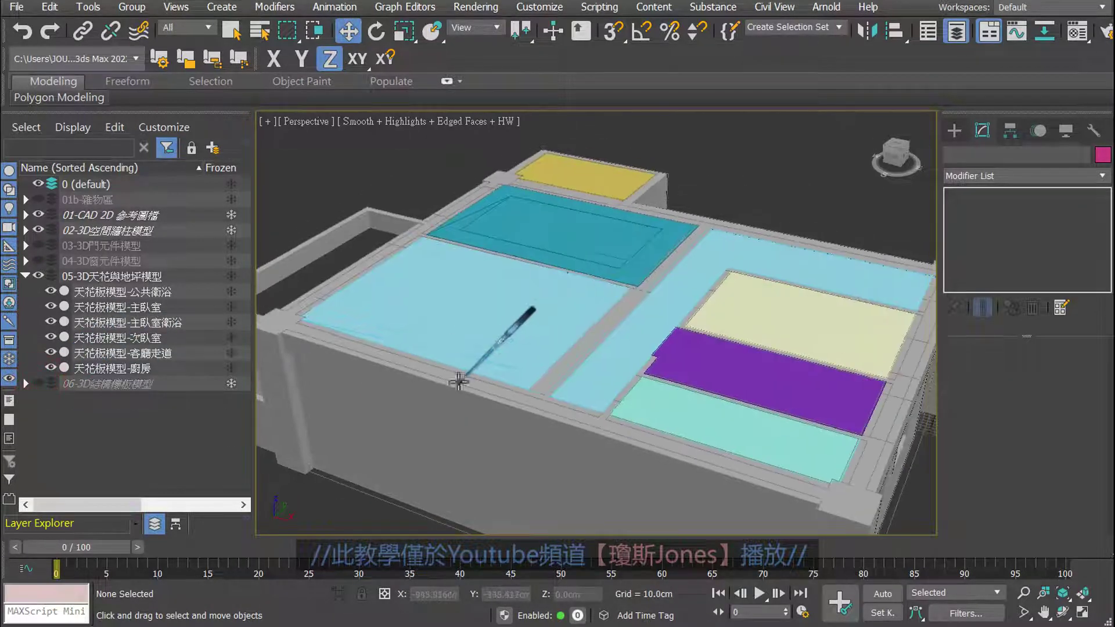
scroll(632, 315, "up", 2)
scroll(671, 311, "down", 2)
scroll(704, 311, "up", 2)
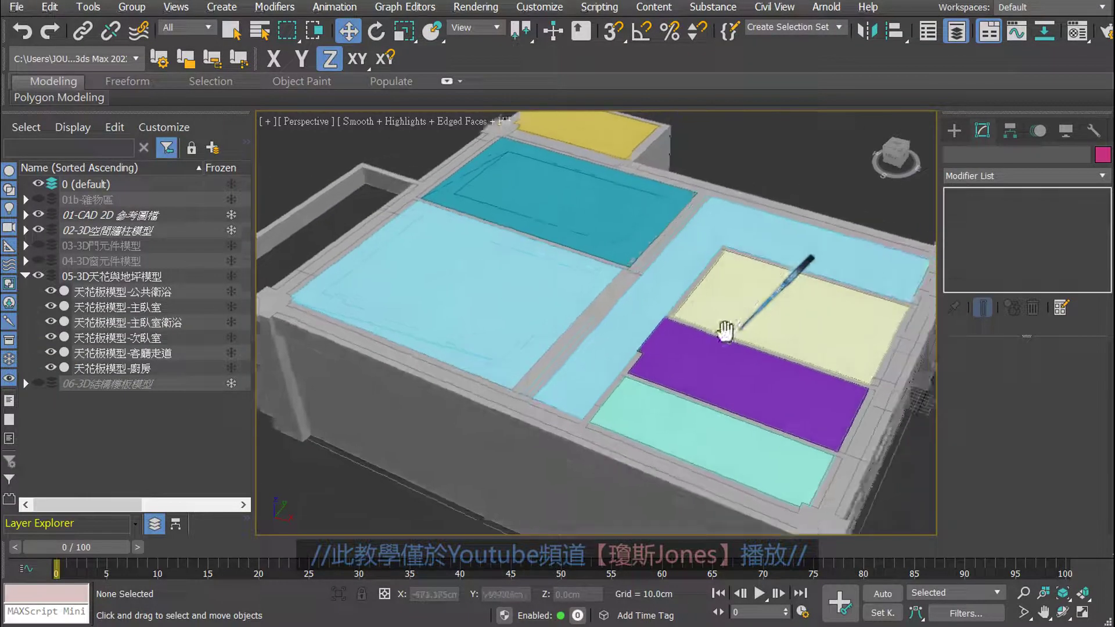
scroll(755, 316, "up", 2)
scroll(687, 321, "down", 3)
scroll(700, 326, "down", 1)
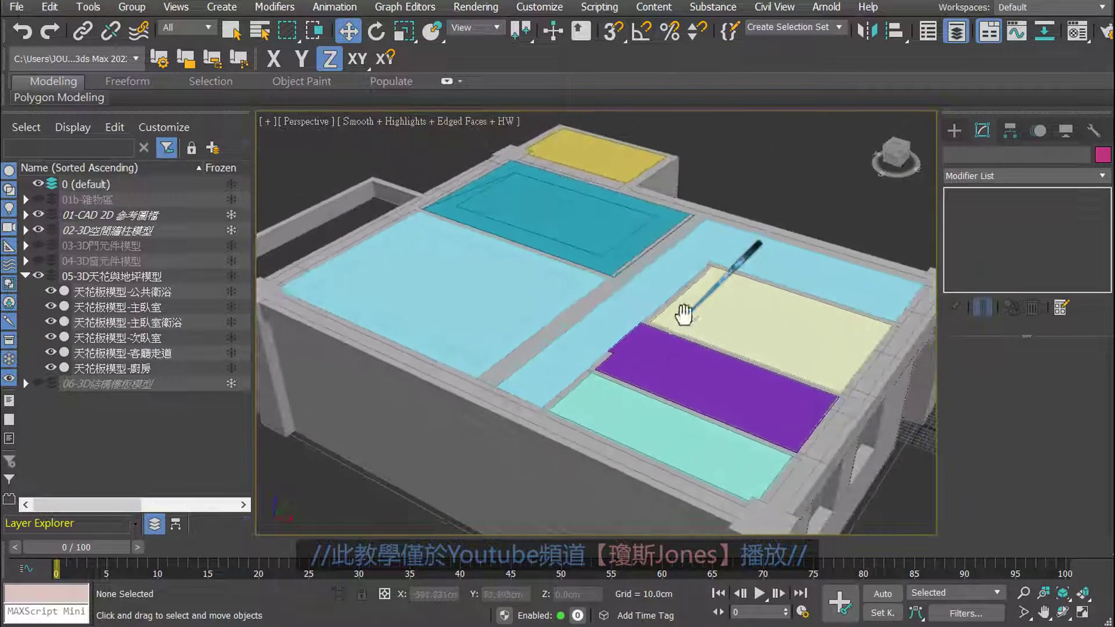
scroll(683, 343, "up", 1)
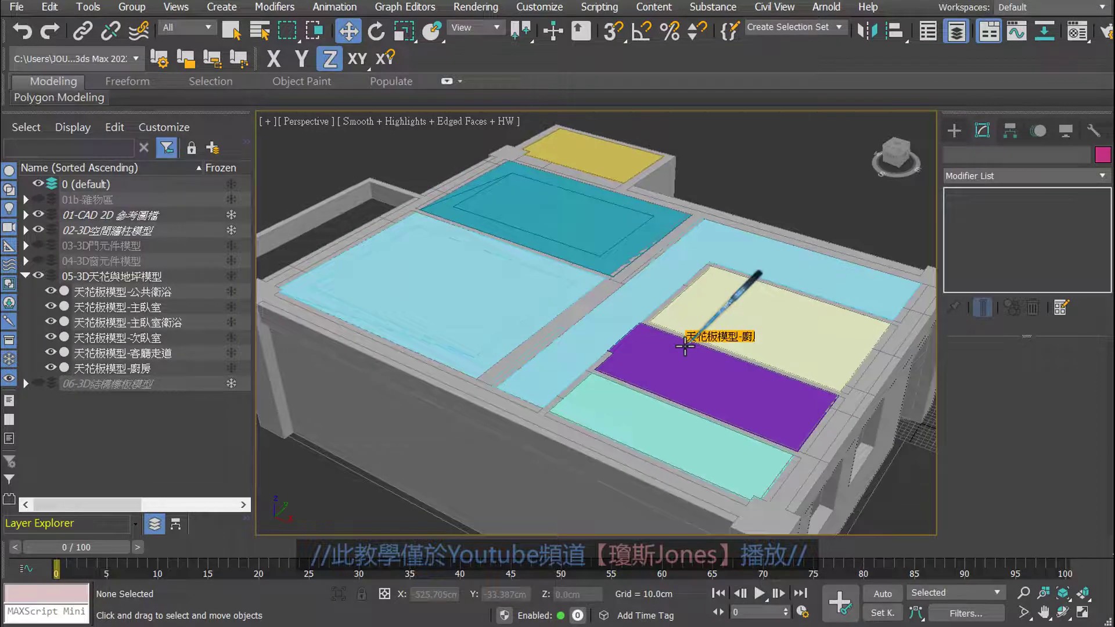